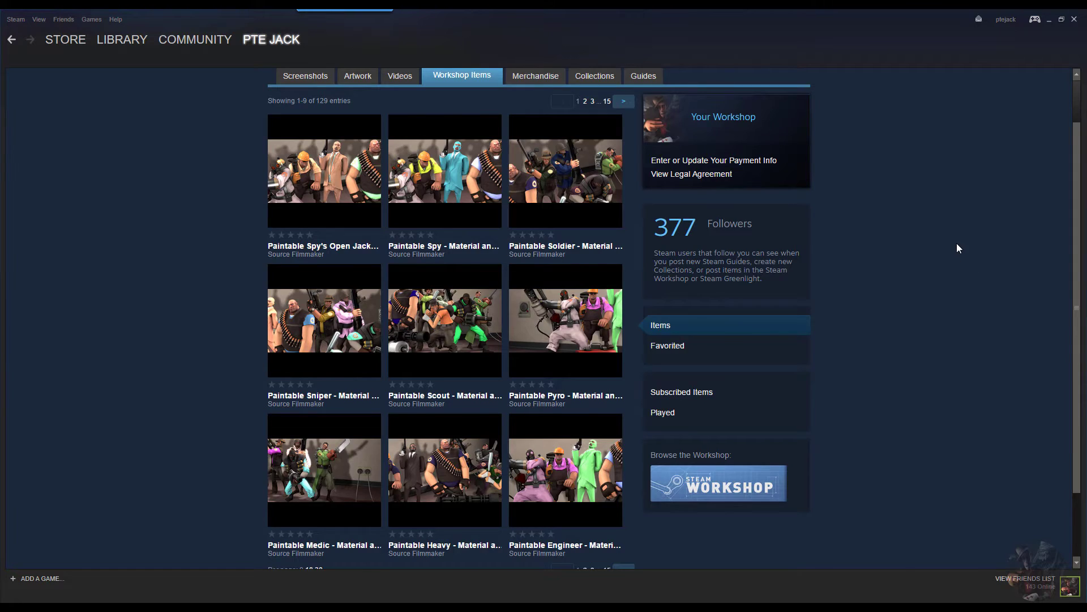
Open The Paintable Team collection through the link in the Paintable Spy's Open Jacket item description
{"action": "scroll", "coordinate": [957, 243], "scroll_direction": "up", "scroll_amount": 1}
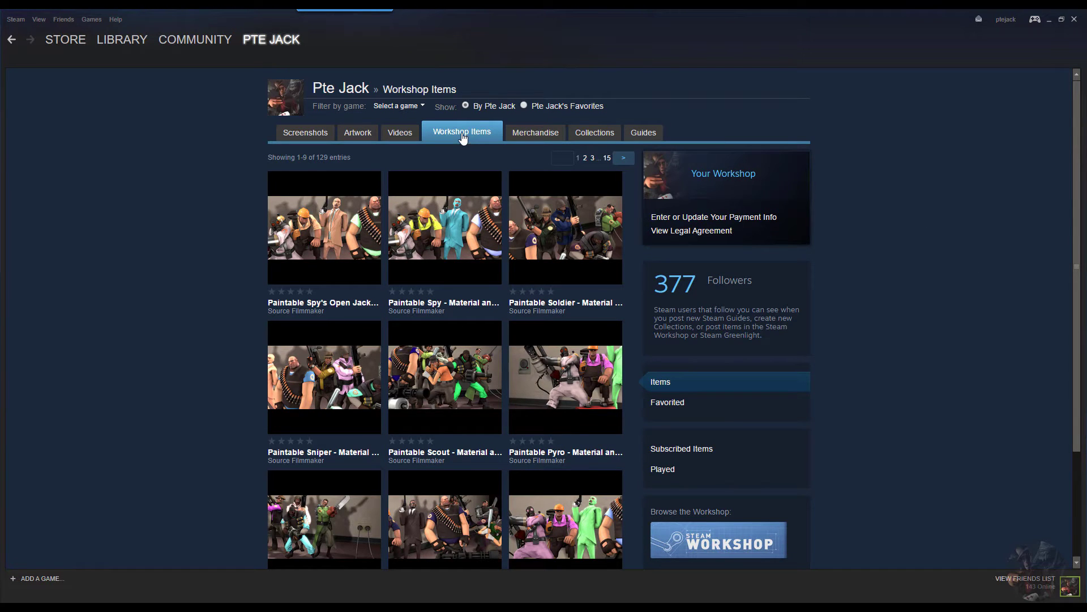
{"action": "mouse_move", "coordinate": [336, 248]}
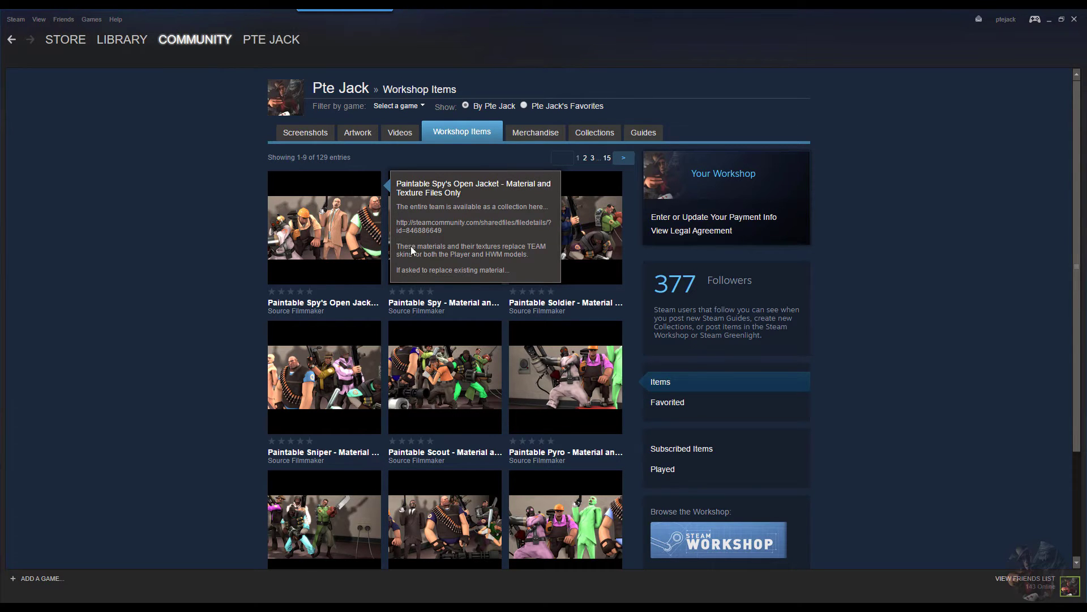
{"action": "mouse_move", "coordinate": [538, 273]}
{"action": "scroll", "coordinate": [498, 298], "scroll_direction": "down", "scroll_amount": 3}
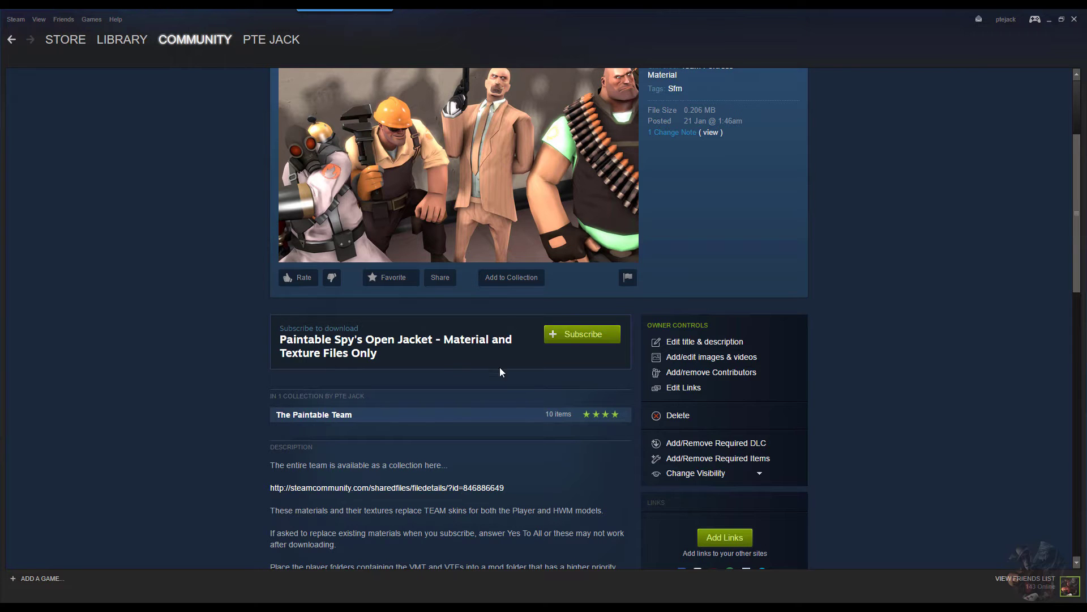
{"action": "scroll", "coordinate": [379, 416], "scroll_direction": "down", "scroll_amount": 2}
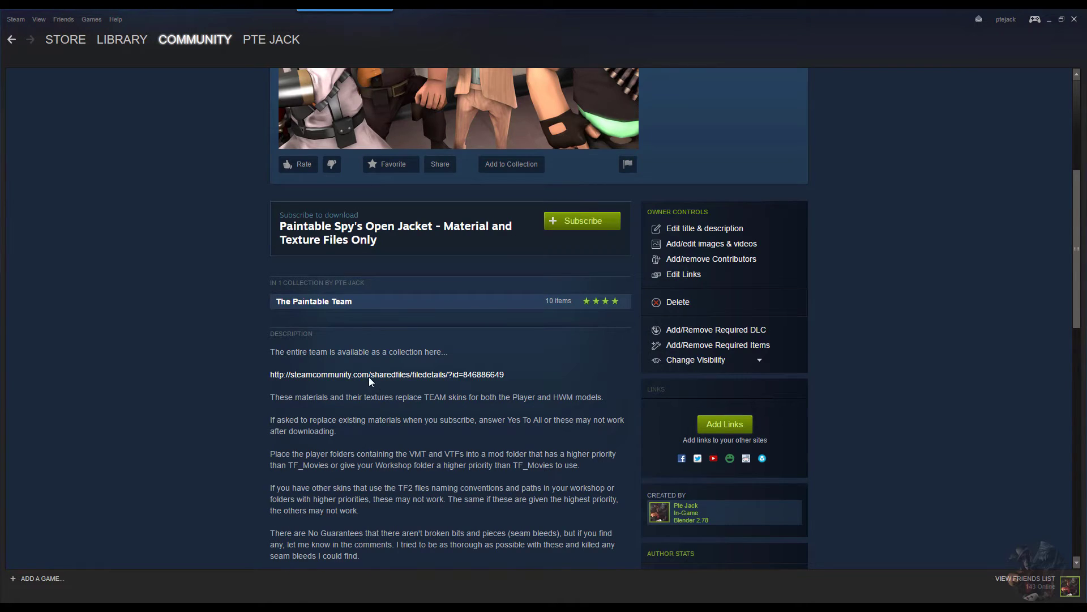
{"action": "left_click", "coordinate": [384, 375]}
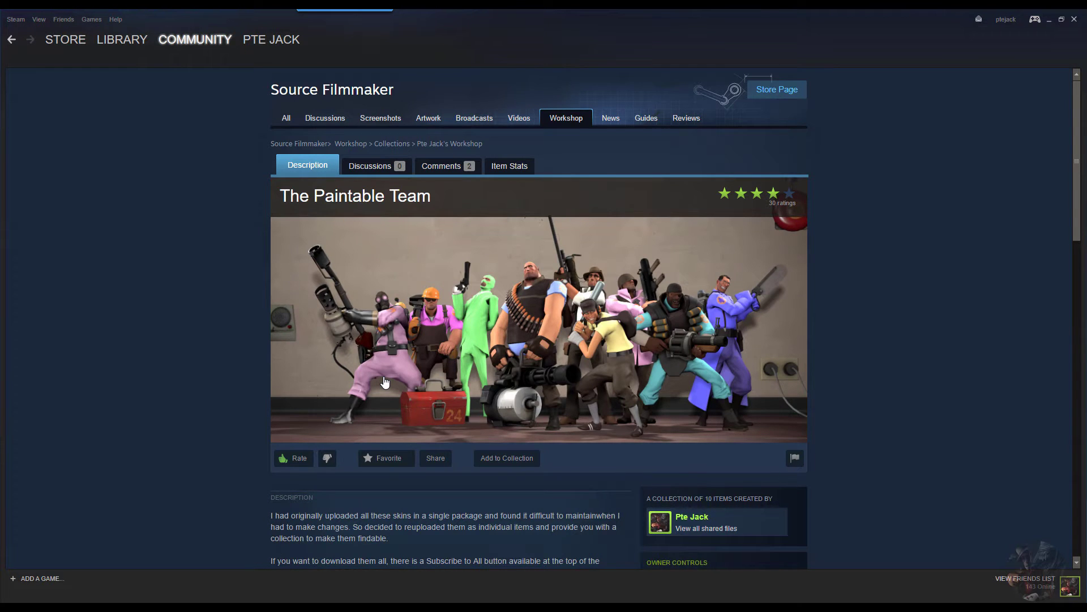
Subscribe to the Paintable Heavy item in the collection and unsubscribe from it
{"action": "scroll", "coordinate": [398, 371], "scroll_direction": "down", "scroll_amount": 10}
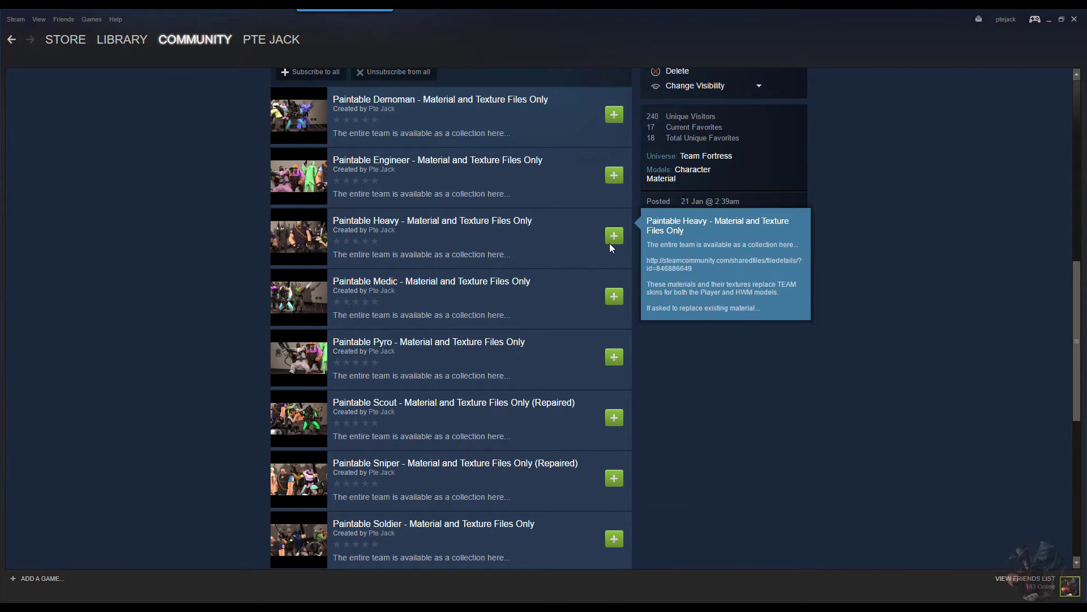
{"action": "left_click", "coordinate": [613, 237]}
{"action": "left_click", "coordinate": [615, 242]}
Subscribe to all items in The Paintable Team collection and check their subscription marks
{"action": "scroll", "coordinate": [458, 253], "scroll_direction": "up", "scroll_amount": 2}
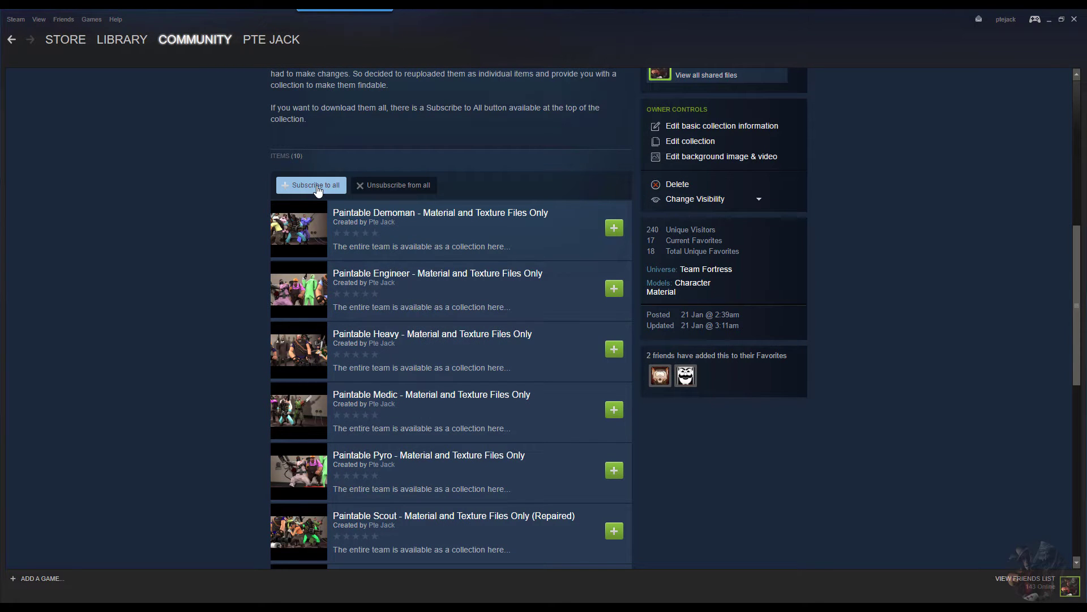
{"action": "mouse_move", "coordinate": [430, 374]}
{"action": "scroll", "coordinate": [429, 374], "scroll_direction": "up", "scroll_amount": 8}
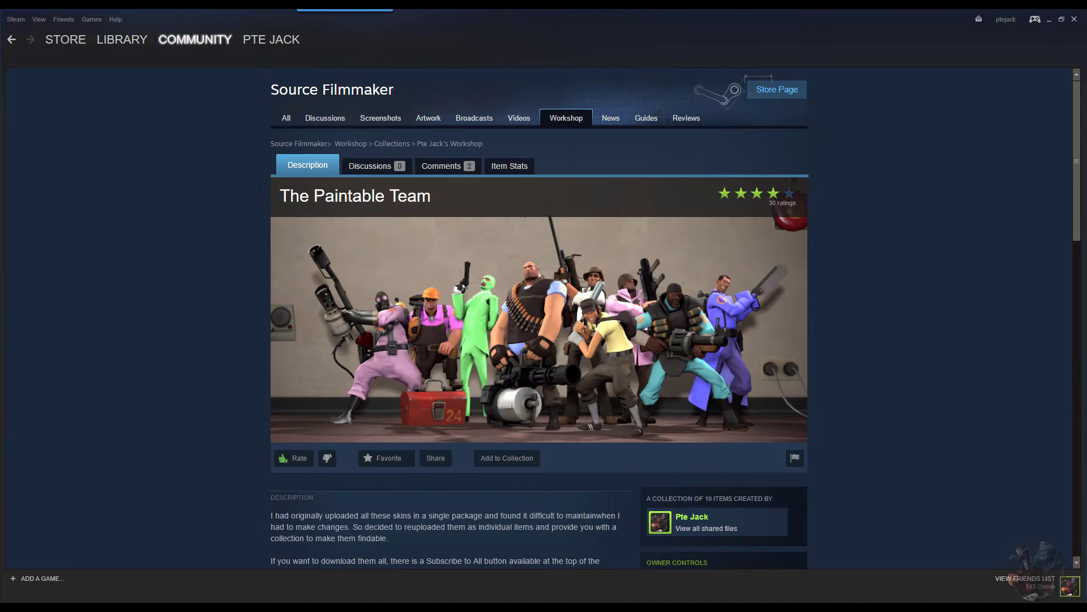
{"action": "scroll", "coordinate": [485, 396], "scroll_direction": "down", "scroll_amount": 9}
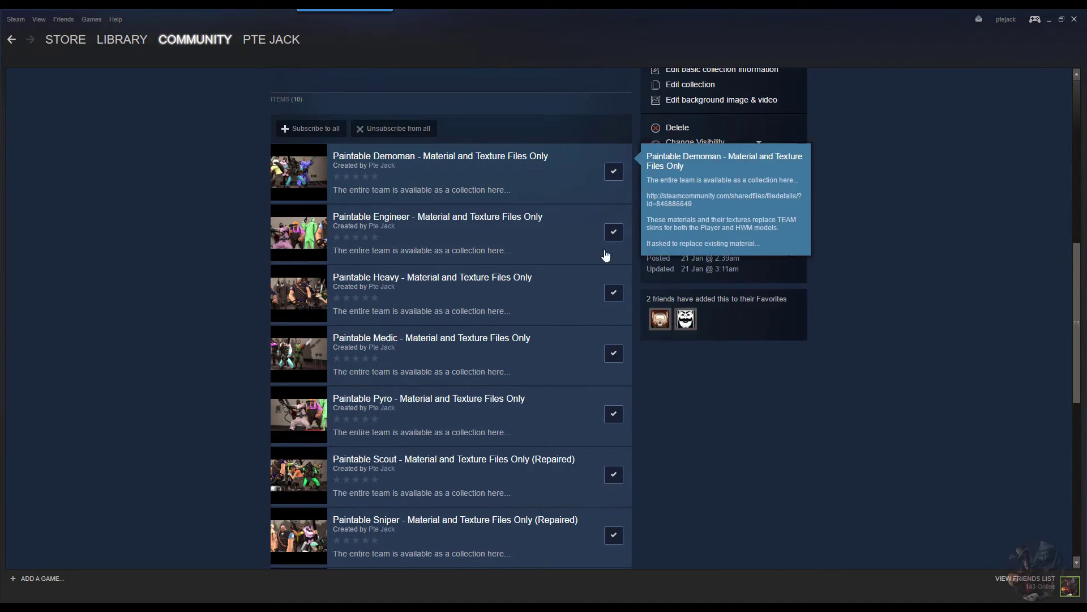
{"action": "mouse_move", "coordinate": [583, 346]}
{"action": "scroll", "coordinate": [584, 344], "scroll_direction": "down", "scroll_amount": 7}
{"action": "scroll", "coordinate": [582, 340], "scroll_direction": "up", "scroll_amount": 4}
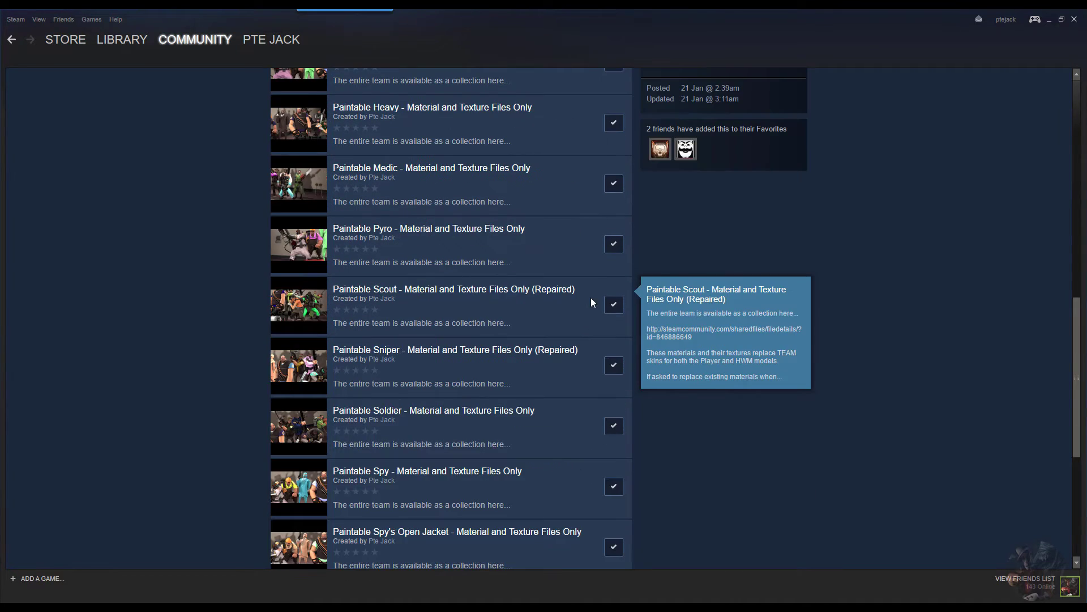
Unsubscribe from the Paintable Medic item individually and from all items in the collection
{"action": "left_click", "coordinate": [614, 183]}
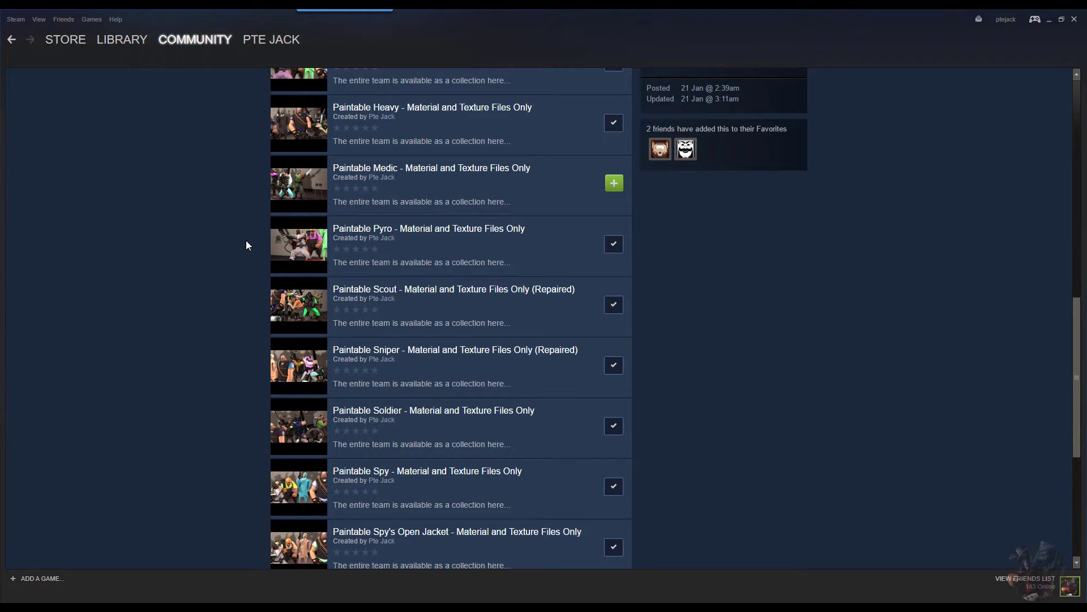
{"action": "mouse_move", "coordinate": [390, 320]}
{"action": "mouse_move", "coordinate": [450, 345]}
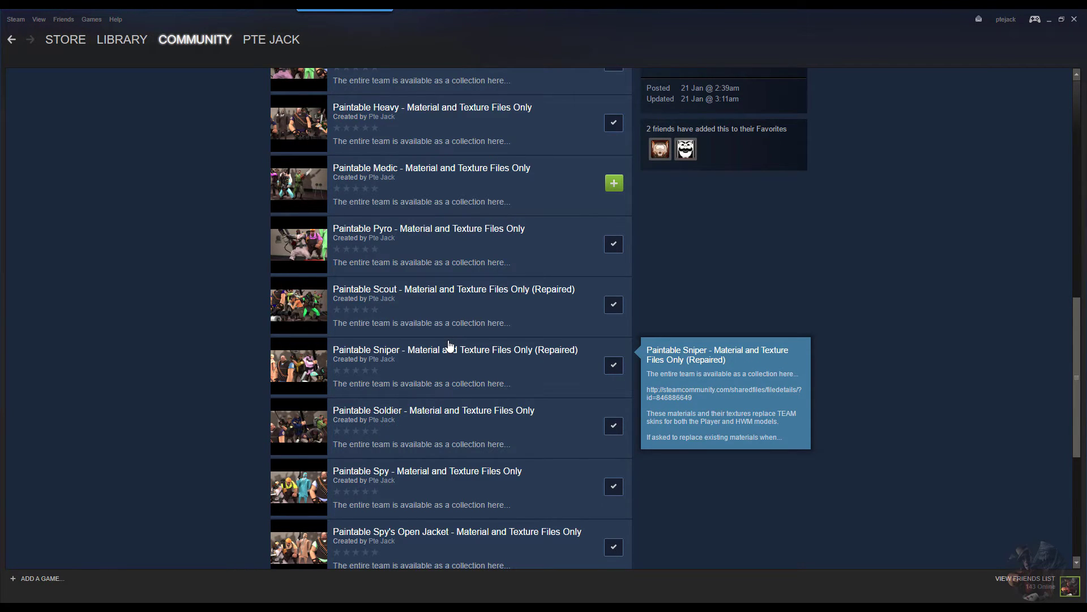
{"action": "scroll", "coordinate": [450, 346], "scroll_direction": "up", "scroll_amount": 5}
{"action": "left_click", "coordinate": [400, 244]}
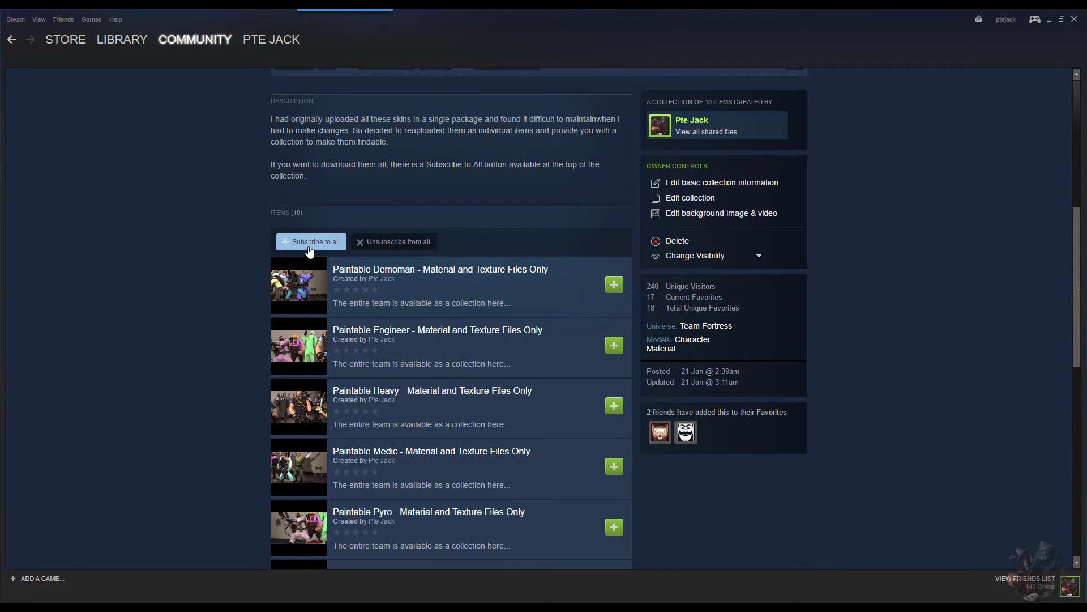
Subscribe again to all items in The Paintable Team collection
{"action": "mouse_move", "coordinate": [435, 361]}
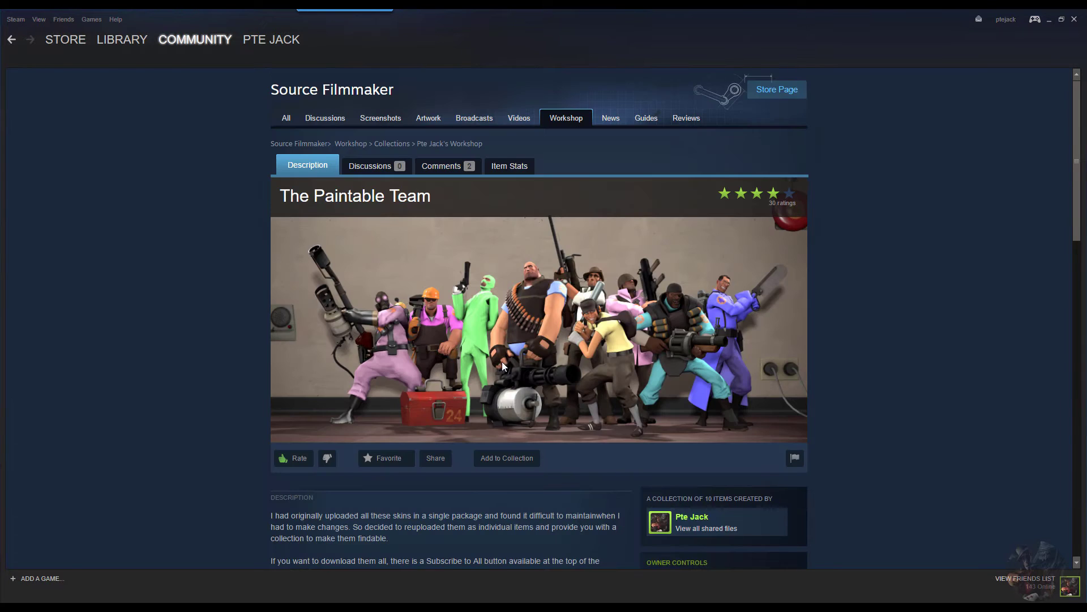
{"action": "scroll", "coordinate": [890, 291], "scroll_direction": "down", "scroll_amount": 5}
{"action": "scroll", "coordinate": [888, 292], "scroll_direction": "up", "scroll_amount": 3}
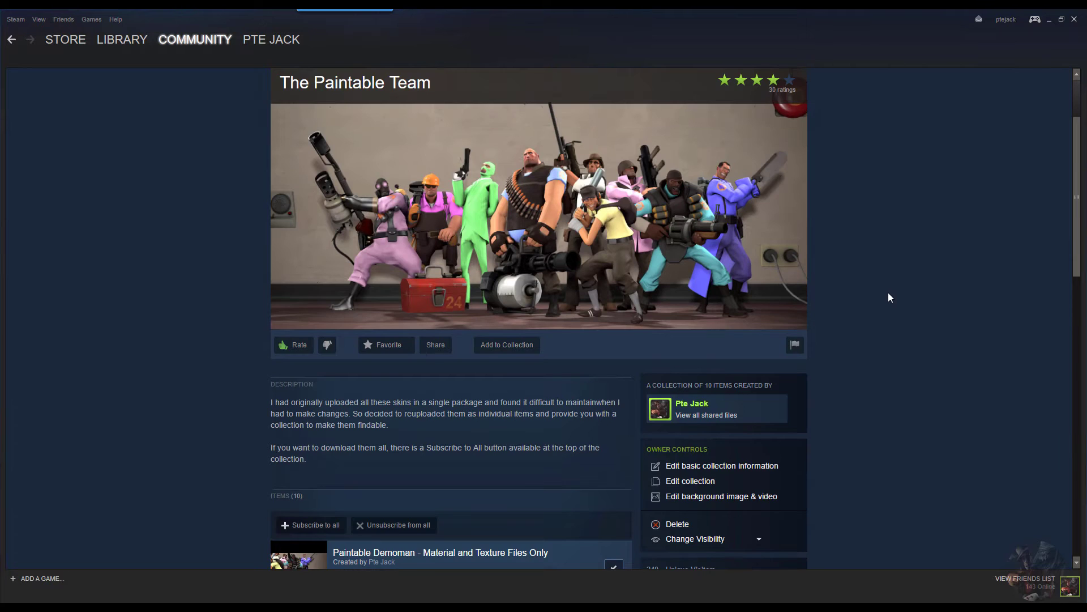
{"action": "scroll", "coordinate": [900, 396], "scroll_direction": "down", "scroll_amount": 2}
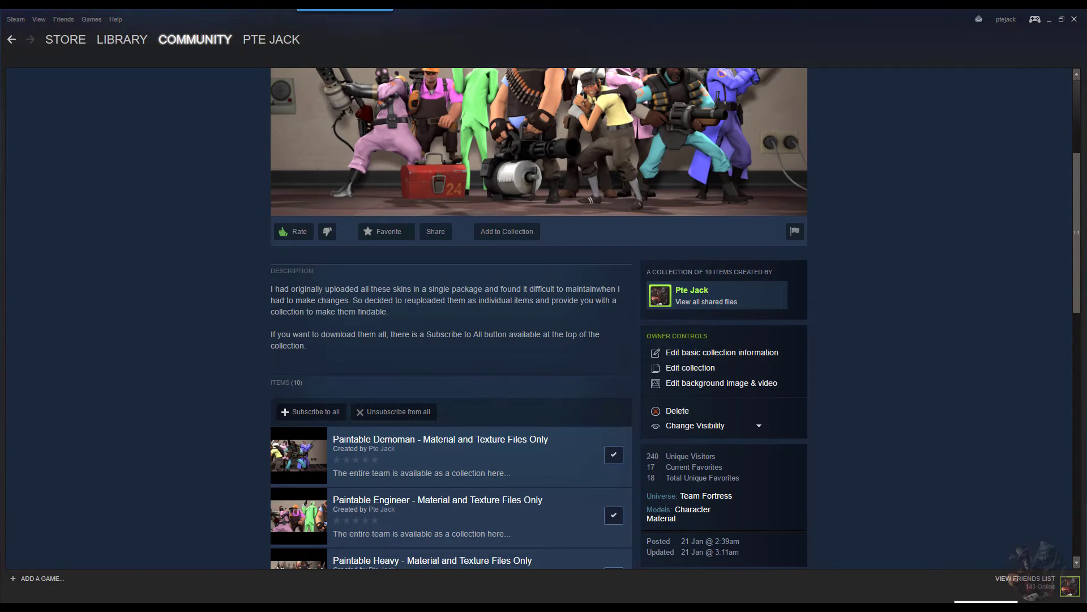
Start Source Filmmaker from Steam with the Launch Source Filmmaker option
{"action": "left_click", "coordinate": [955, 604]}
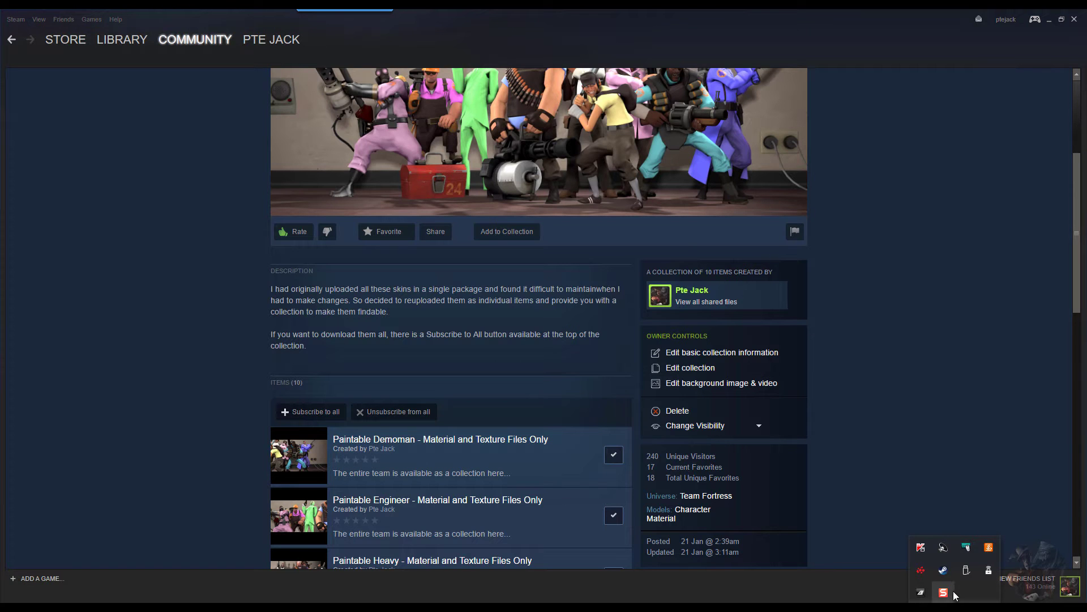
{"action": "left_click", "coordinate": [940, 110]}
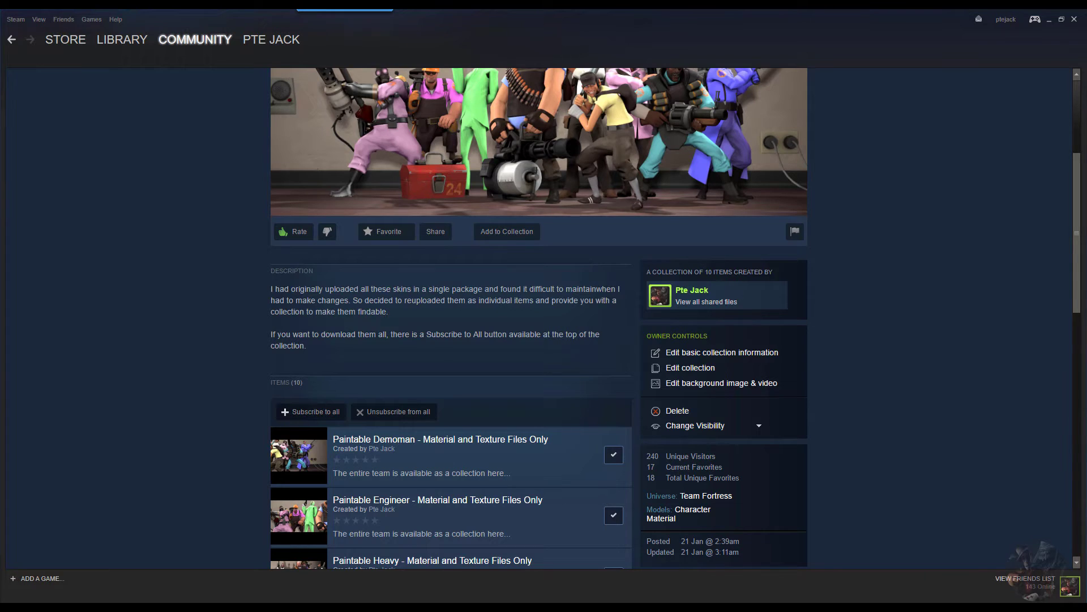
{"action": "left_click", "coordinate": [955, 604]}
{"action": "right_click", "coordinate": [943, 570]}
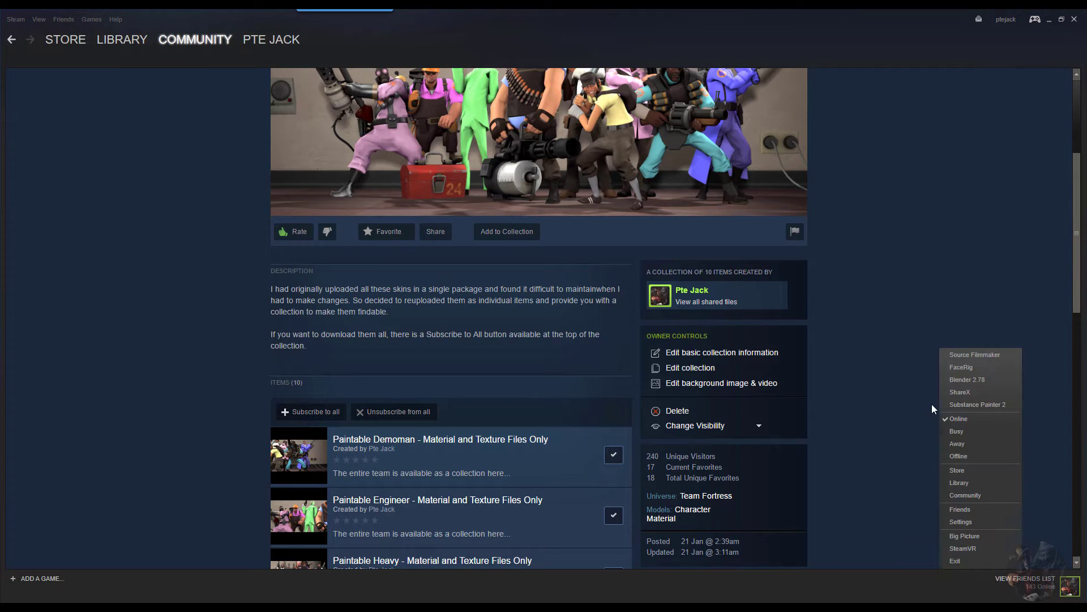
{"action": "left_click", "coordinate": [982, 354]}
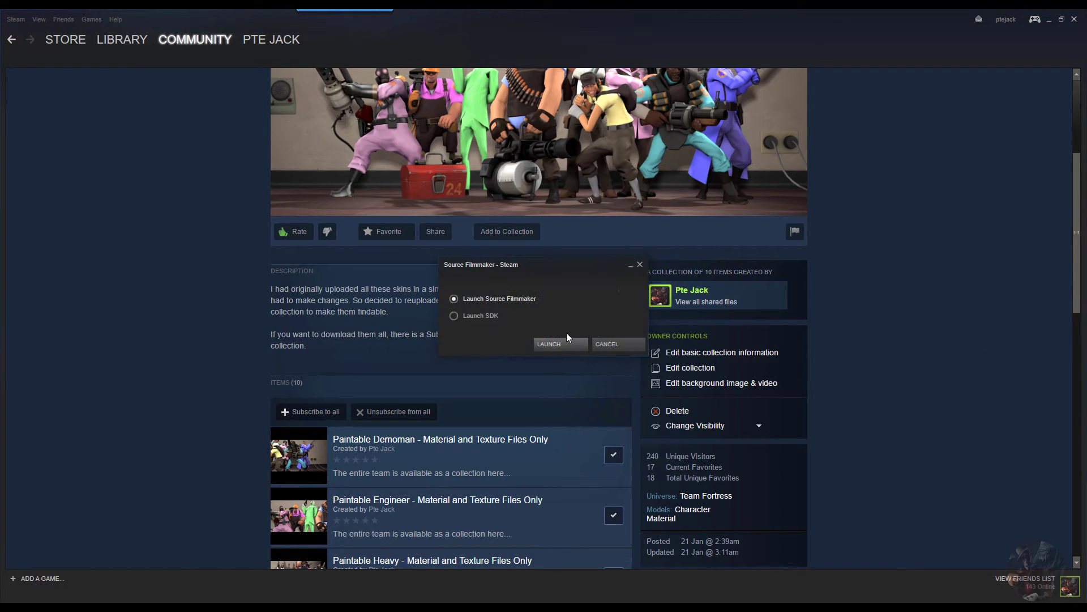
{"action": "left_click", "coordinate": [550, 344]}
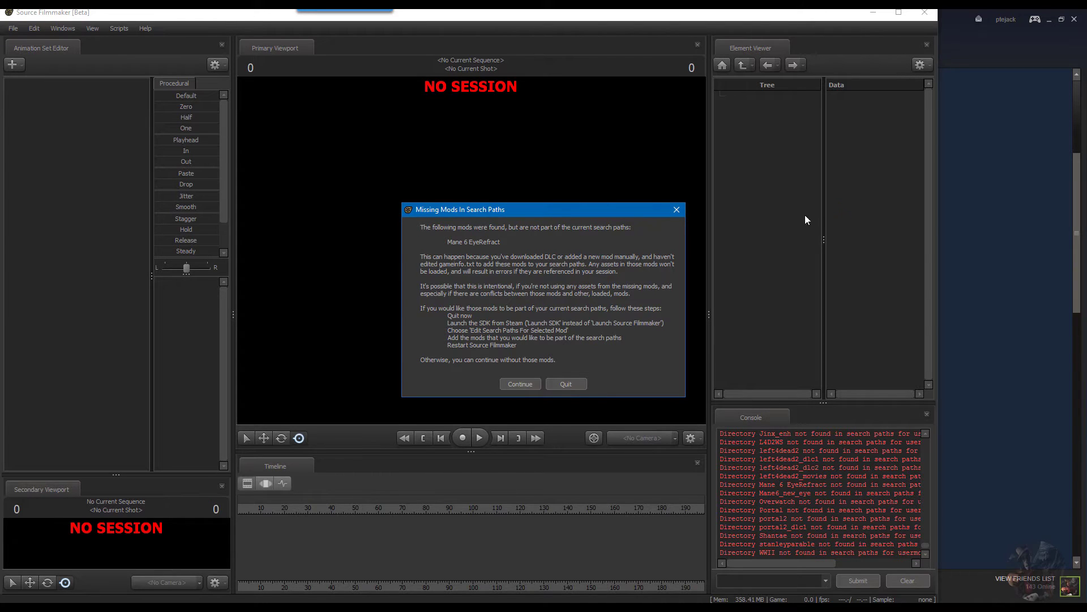
Continue without the missing mods, create a new session named session, and start downloading all queued new and updated Workshop files
{"action": "left_click", "coordinate": [519, 384]}
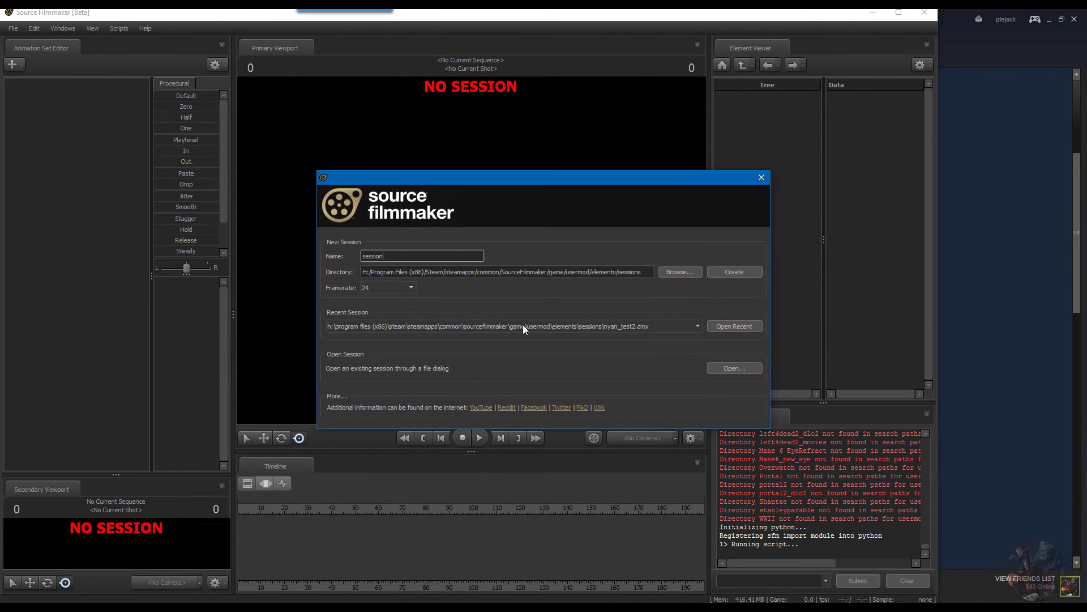
{"action": "left_click", "coordinate": [746, 269]}
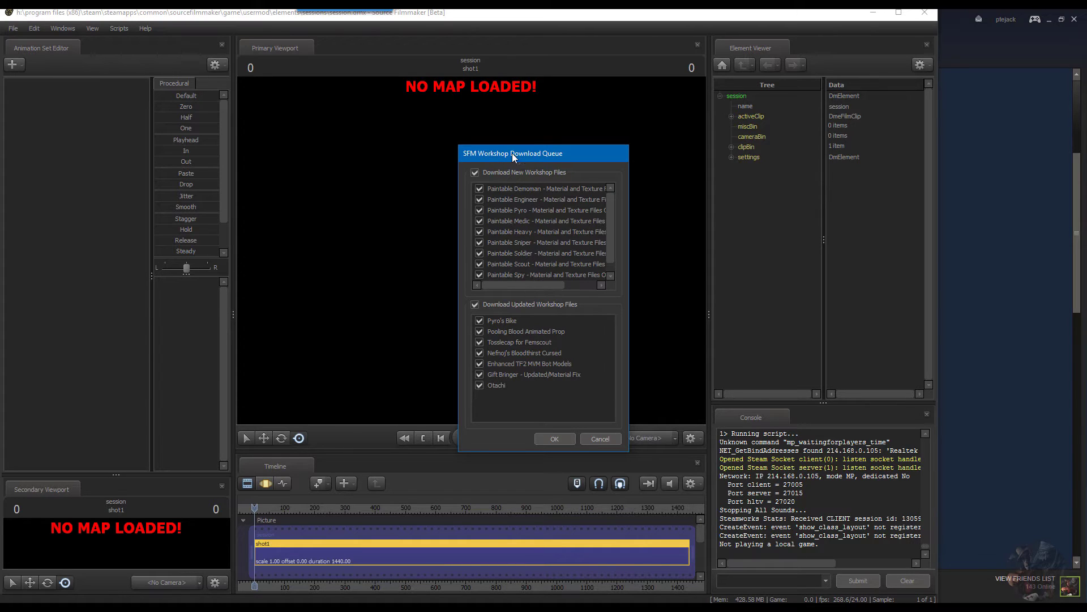
{"action": "left_click", "coordinate": [552, 439]}
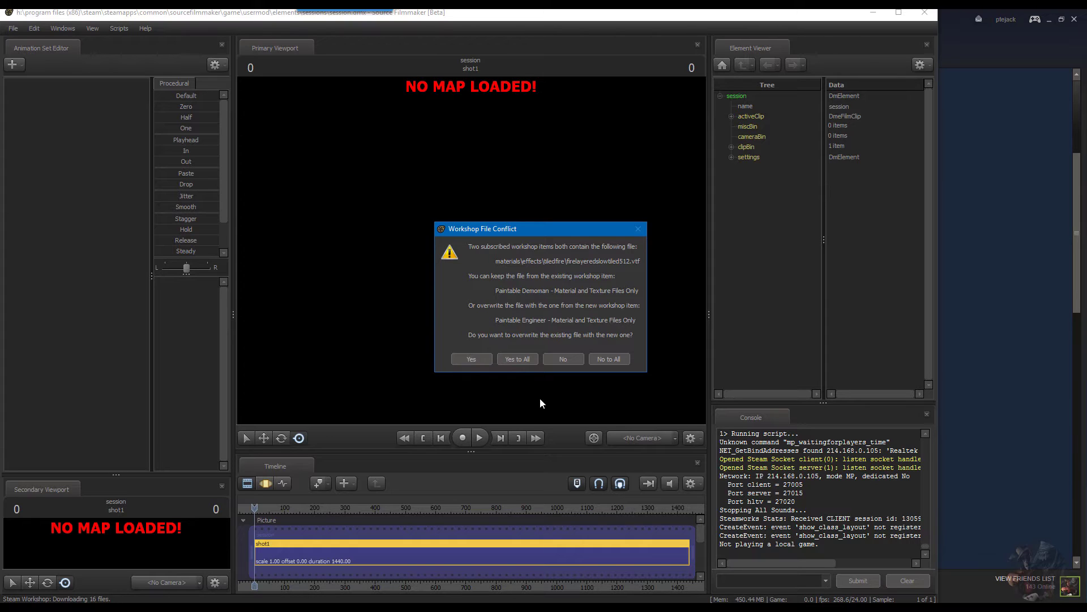
Overwrite all conflicting Workshop files with those from the new items and dismiss the download completion notice
{"action": "left_click", "coordinate": [519, 359]}
{"action": "left_click", "coordinate": [519, 358]}
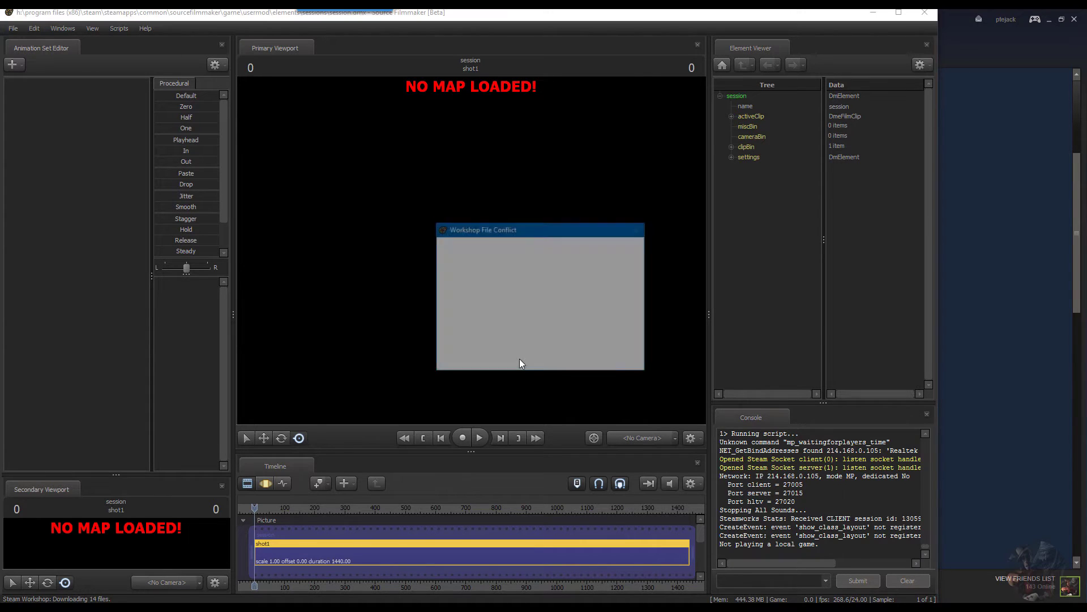
{"action": "left_click", "coordinate": [519, 358]}
{"action": "left_click", "coordinate": [519, 358]}
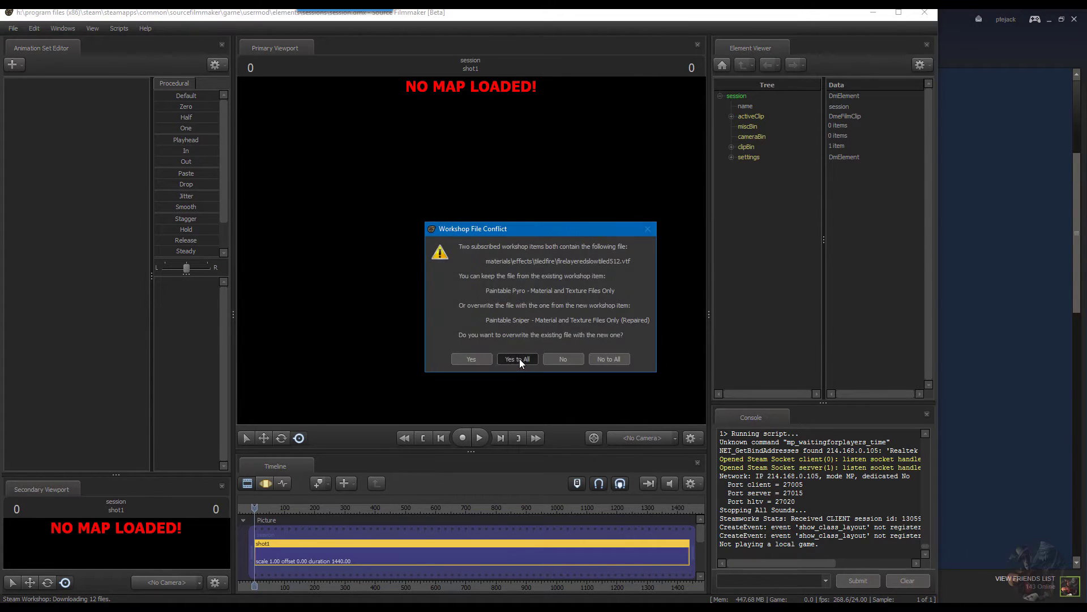
{"action": "left_click", "coordinate": [519, 359]}
{"action": "left_click", "coordinate": [520, 359]}
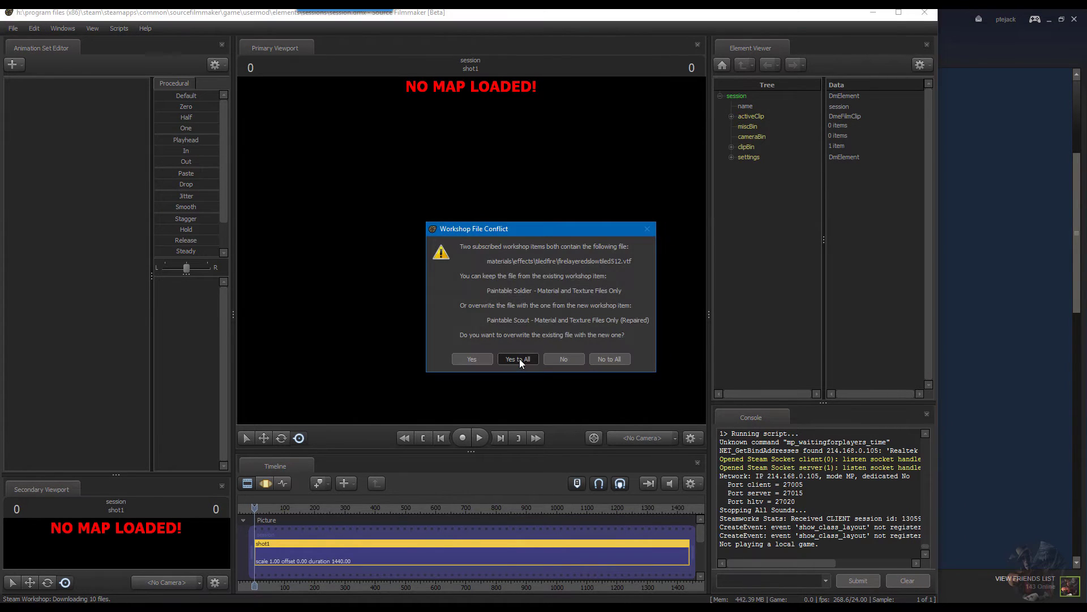
{"action": "left_click", "coordinate": [519, 359]}
{"action": "left_click", "coordinate": [518, 359]}
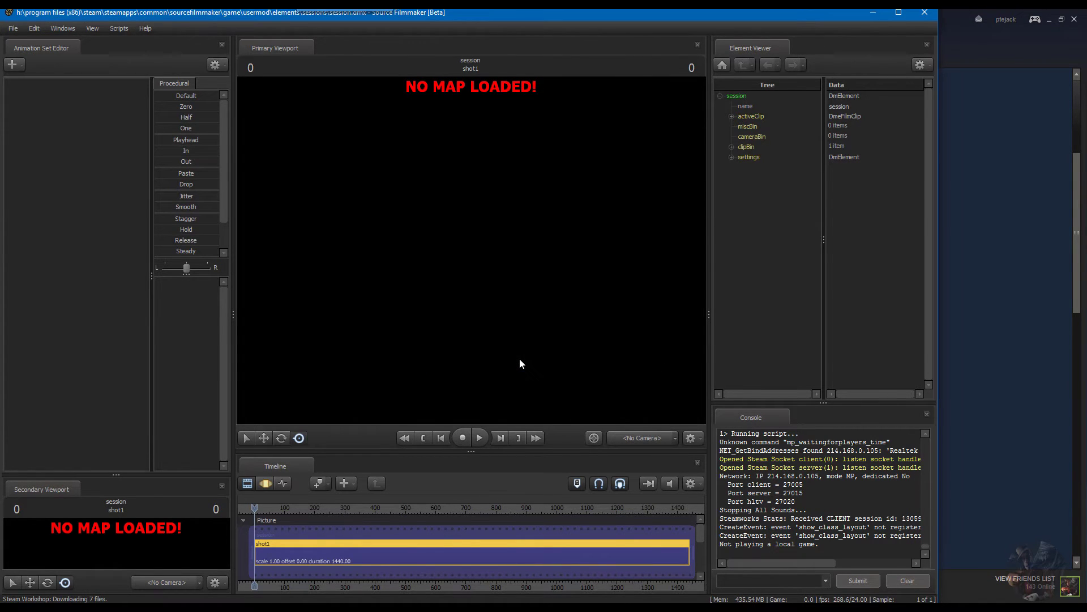
{"action": "left_click", "coordinate": [519, 359]}
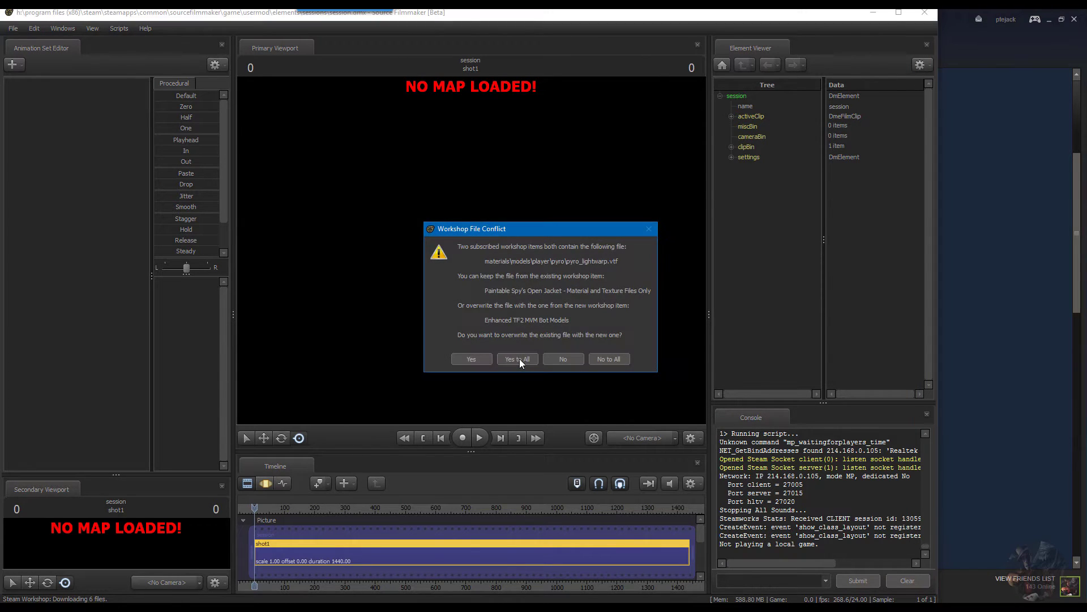
{"action": "left_click", "coordinate": [519, 358]}
{"action": "left_click", "coordinate": [519, 359]}
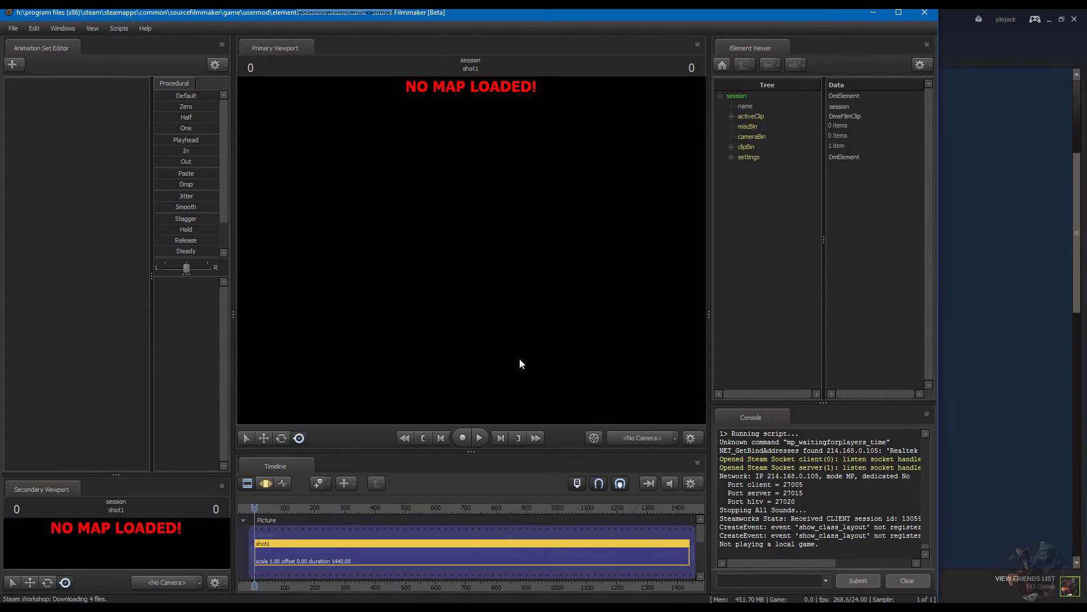
{"action": "left_click", "coordinate": [519, 359]}
{"action": "left_click", "coordinate": [519, 359]}
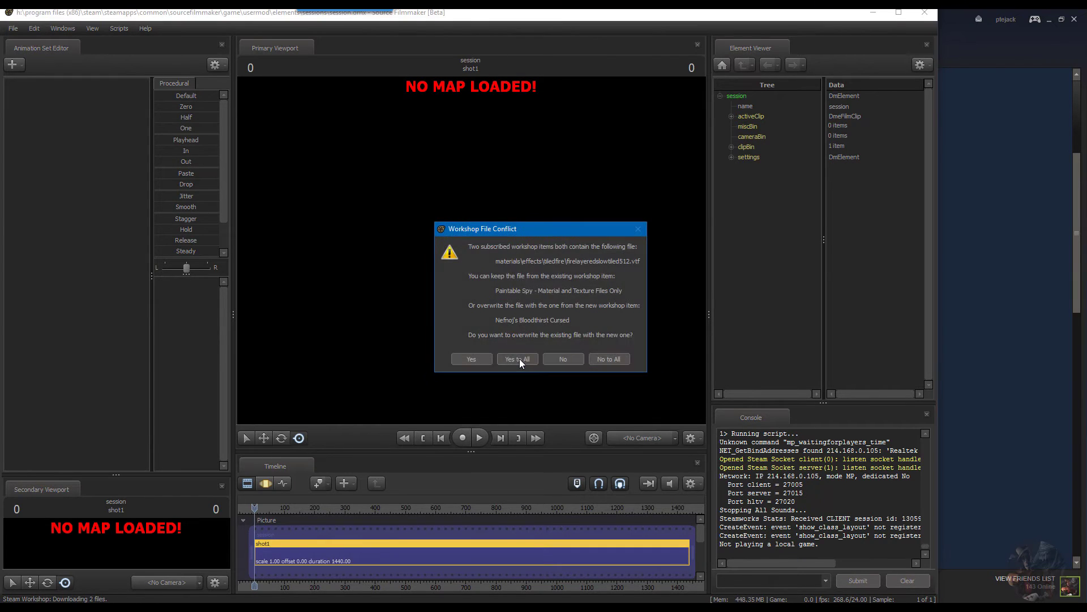
{"action": "left_click", "coordinate": [519, 359]}
{"action": "left_click", "coordinate": [520, 363]}
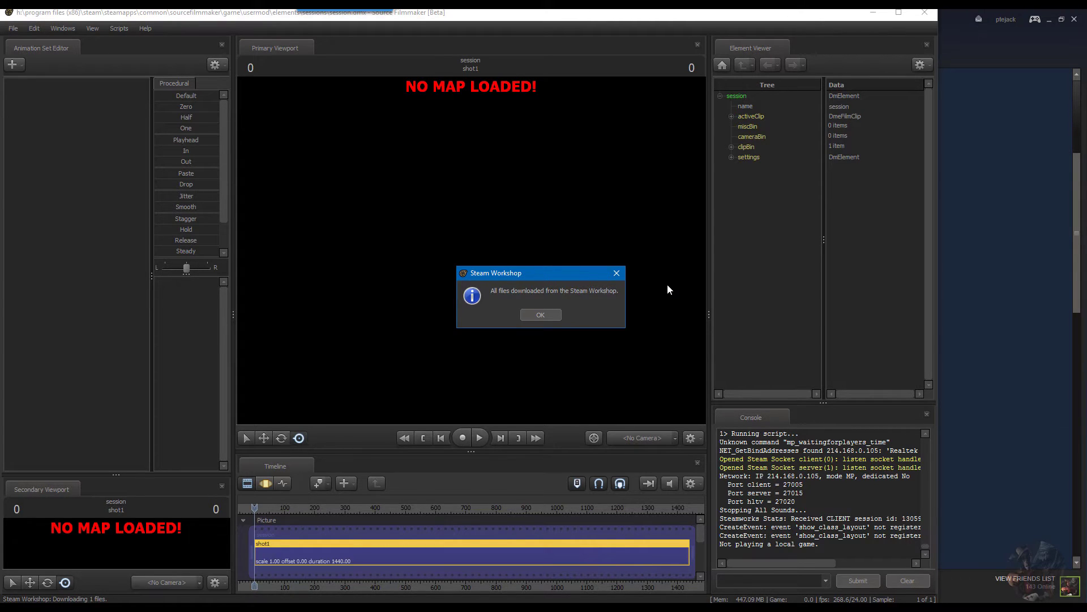
{"action": "left_click", "coordinate": [541, 315]}
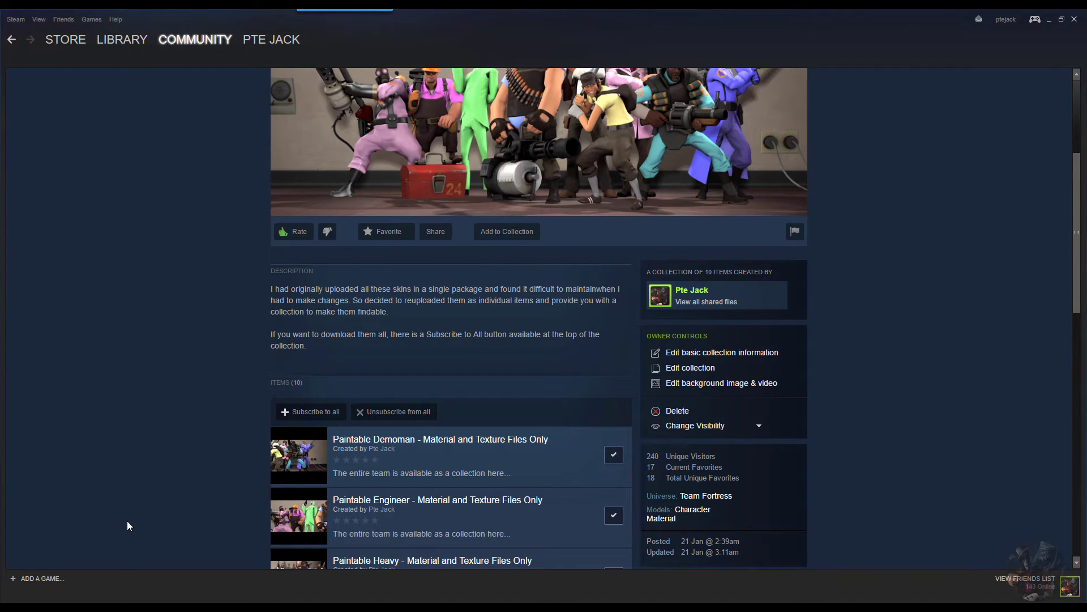
Switch to File Explorer and go to the workshop folder inside SourceFilmmaker's game folder
{"action": "key", "text": "alt+Tab"}
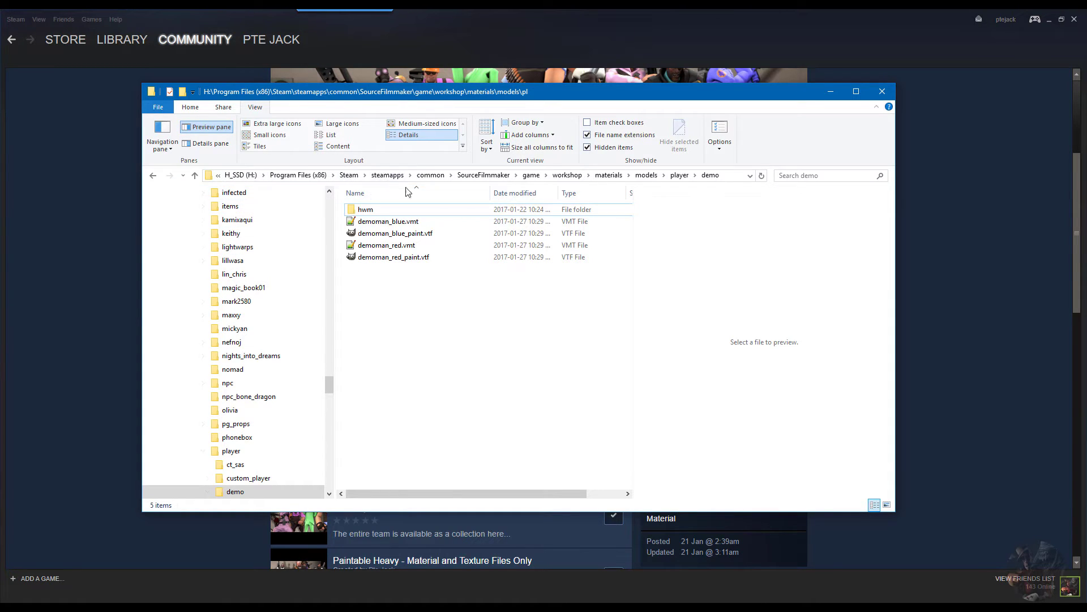
{"action": "left_click", "coordinate": [568, 175]}
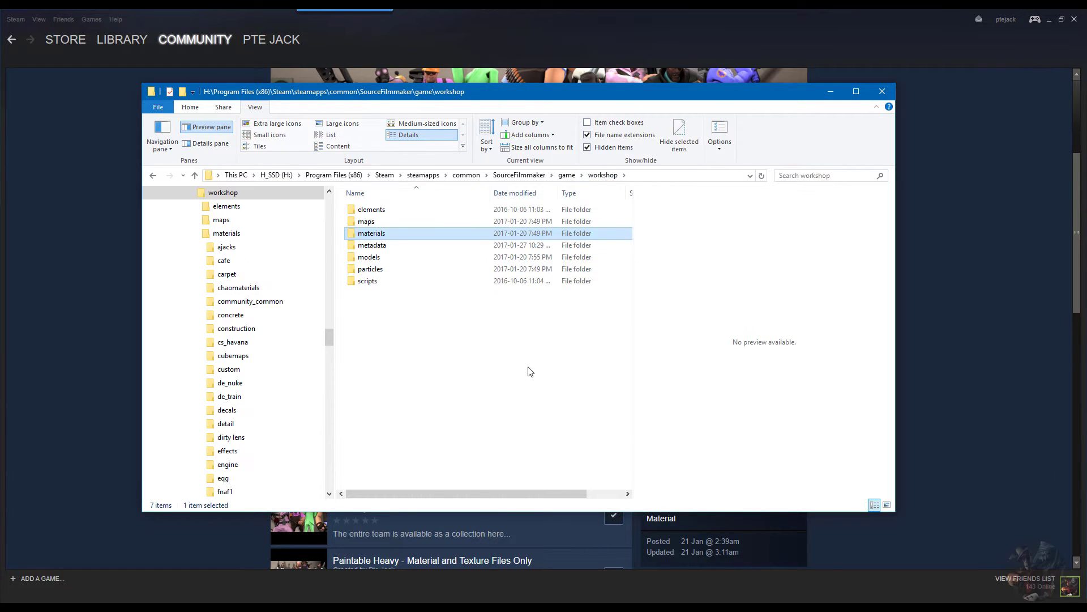
Go up to SourceFilmmaker's game folder and reopen the workshop folder from there
{"action": "left_click", "coordinate": [567, 175]}
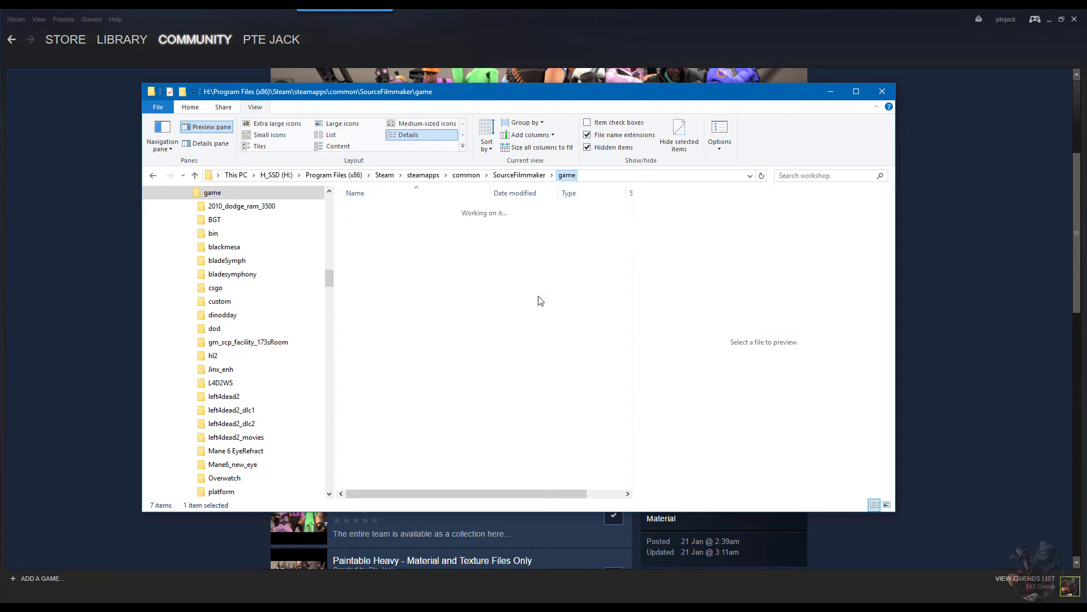
{"action": "scroll", "coordinate": [433, 328], "scroll_direction": "down", "scroll_amount": 3}
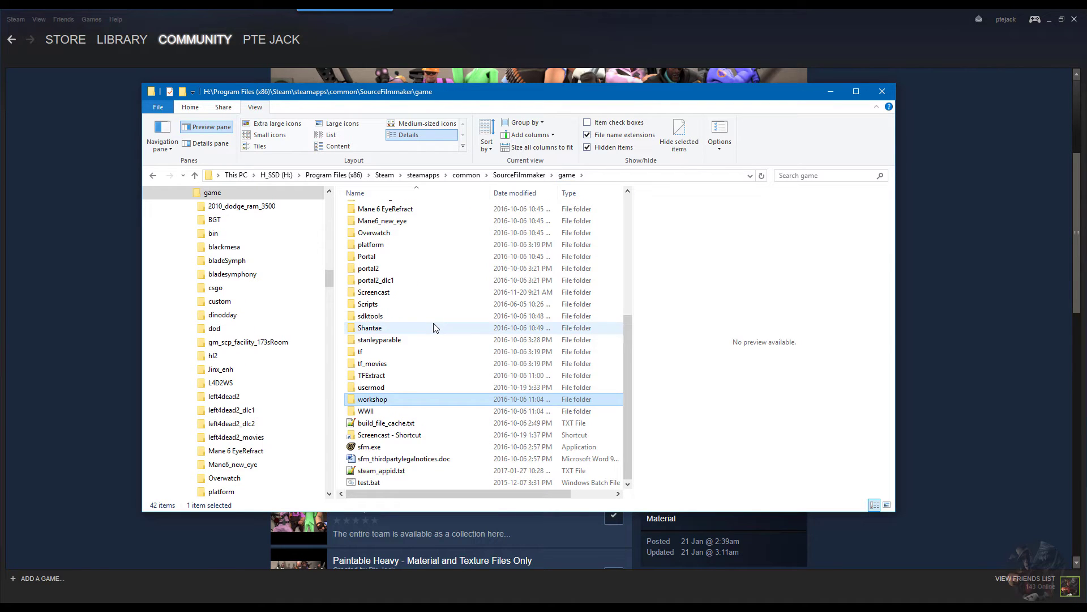
{"action": "left_click", "coordinate": [383, 400]}
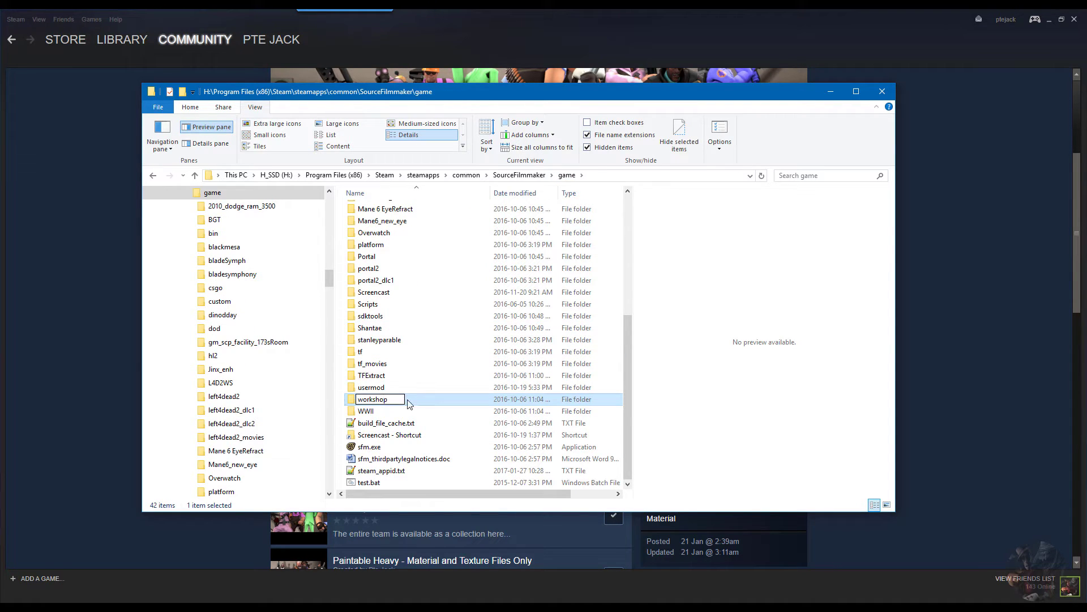
{"action": "double_click", "coordinate": [409, 403]}
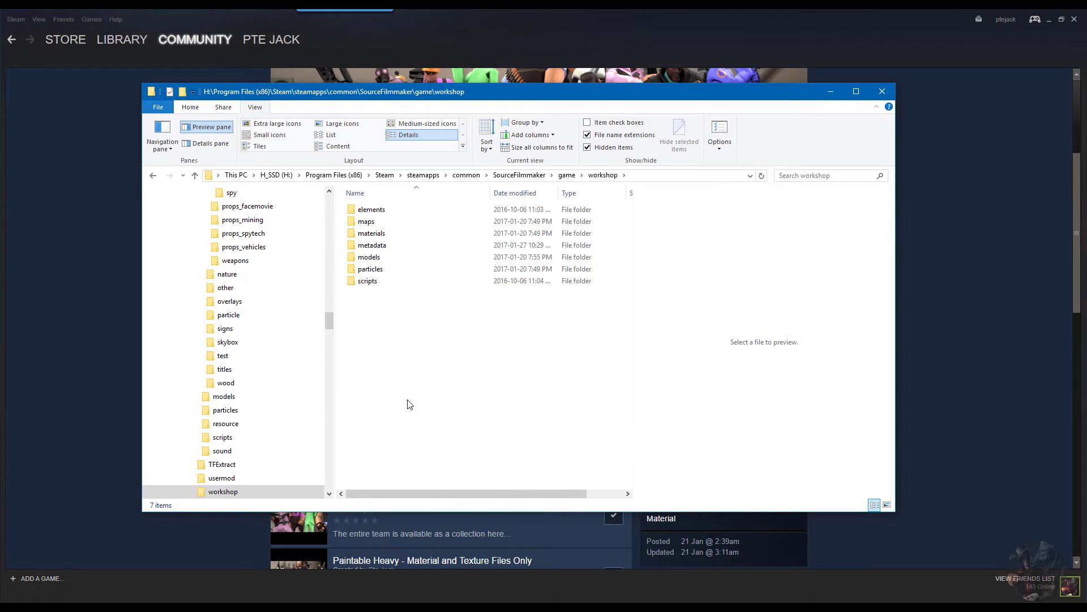
Browse from the workshop folder down to materials\models\player\items\spy to examine the downloaded spy files
{"action": "double_click", "coordinate": [369, 234]}
{"action": "scroll", "coordinate": [379, 412], "scroll_direction": "down", "scroll_amount": 8}
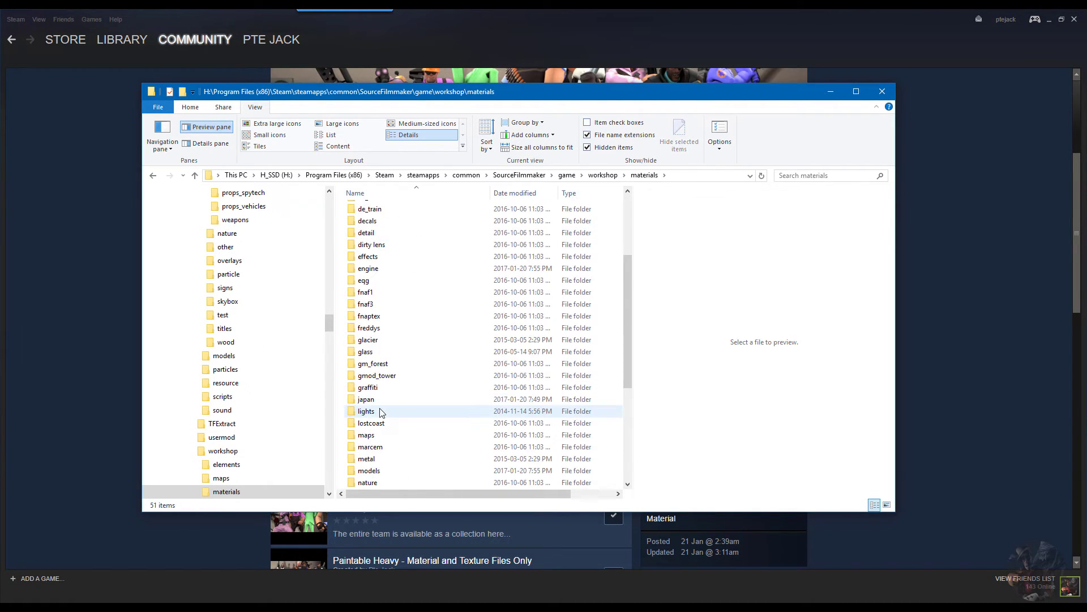
{"action": "double_click", "coordinate": [369, 329]}
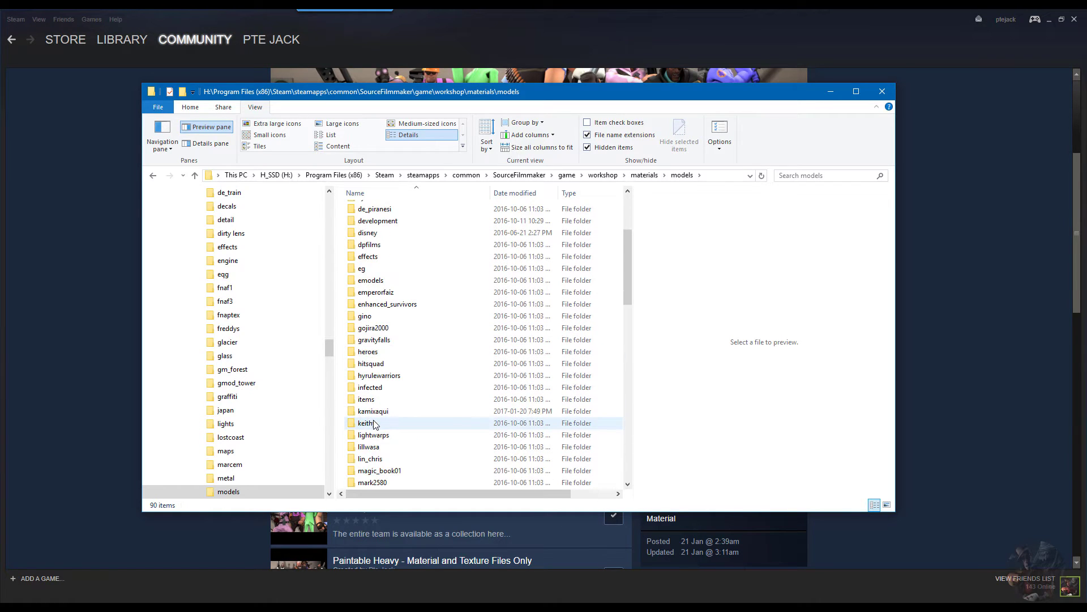
{"action": "scroll", "coordinate": [373, 428], "scroll_direction": "down", "scroll_amount": 5}
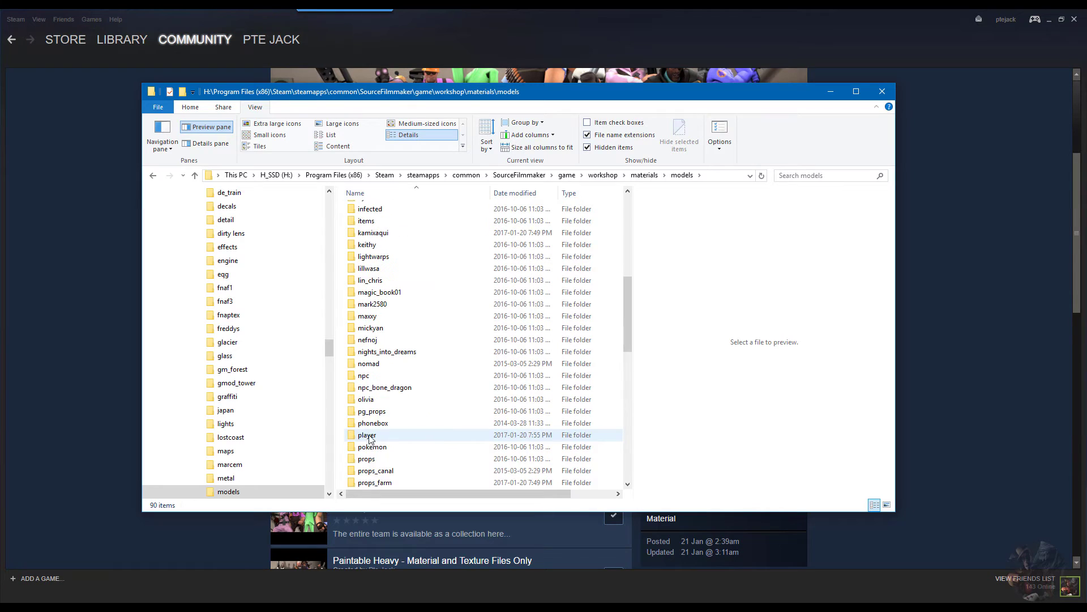
{"action": "double_click", "coordinate": [368, 435]}
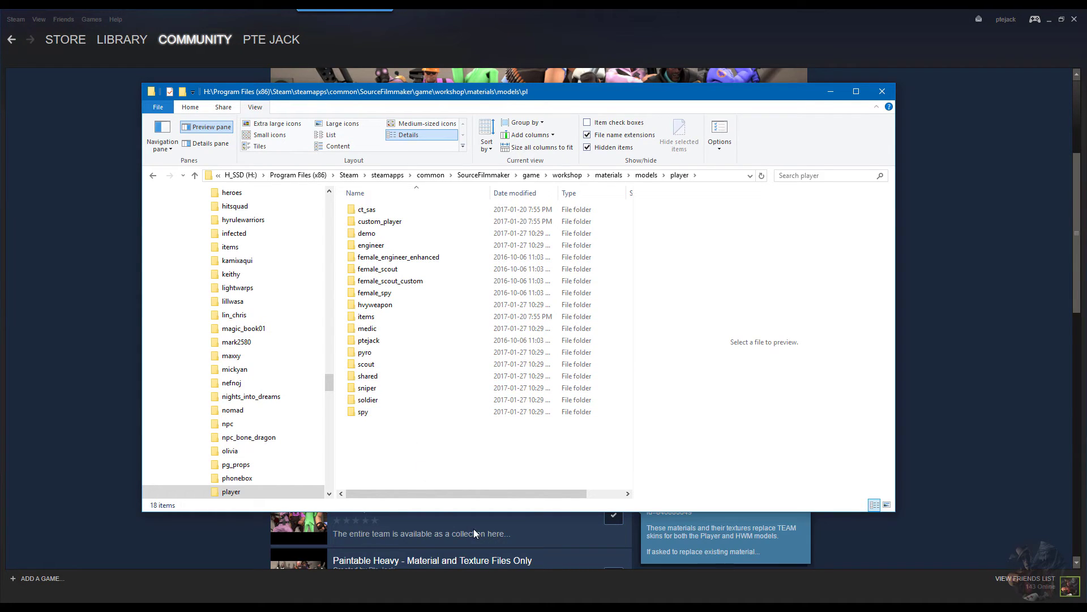
{"action": "double_click", "coordinate": [368, 317]}
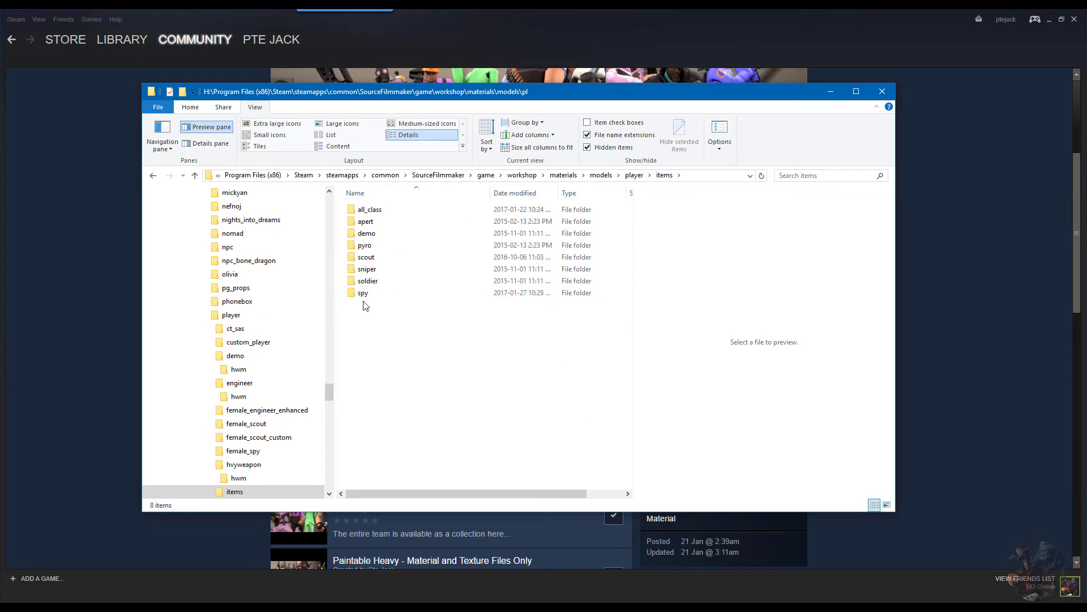
{"action": "double_click", "coordinate": [363, 294]}
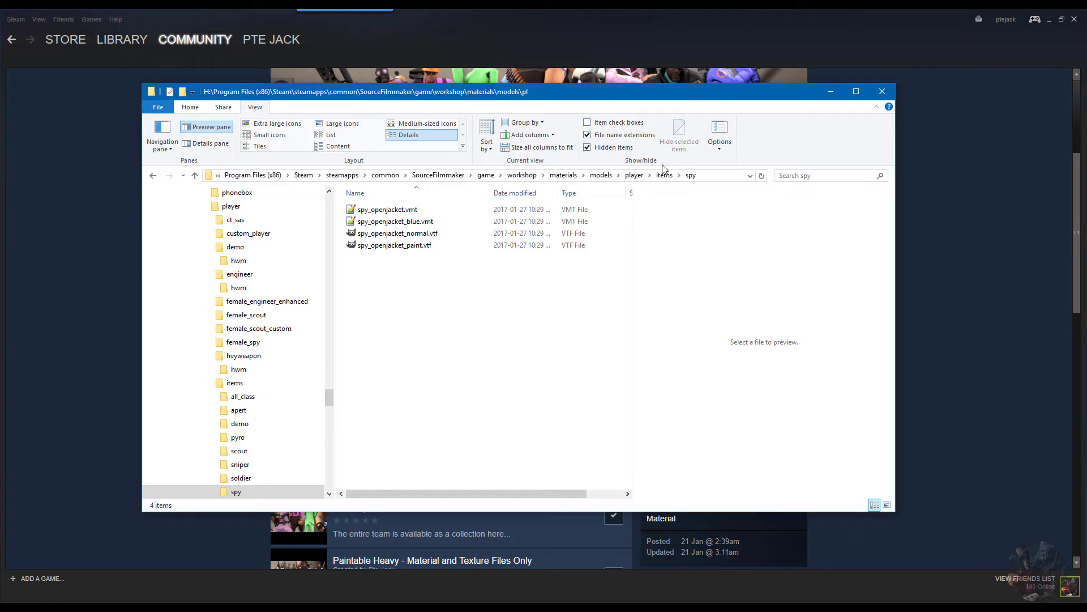
Return to SourceFilmmaker's game folder, create a new folder named paintable in it, and open that folder
{"action": "left_click", "coordinate": [521, 175]}
{"action": "left_click", "coordinate": [568, 175]}
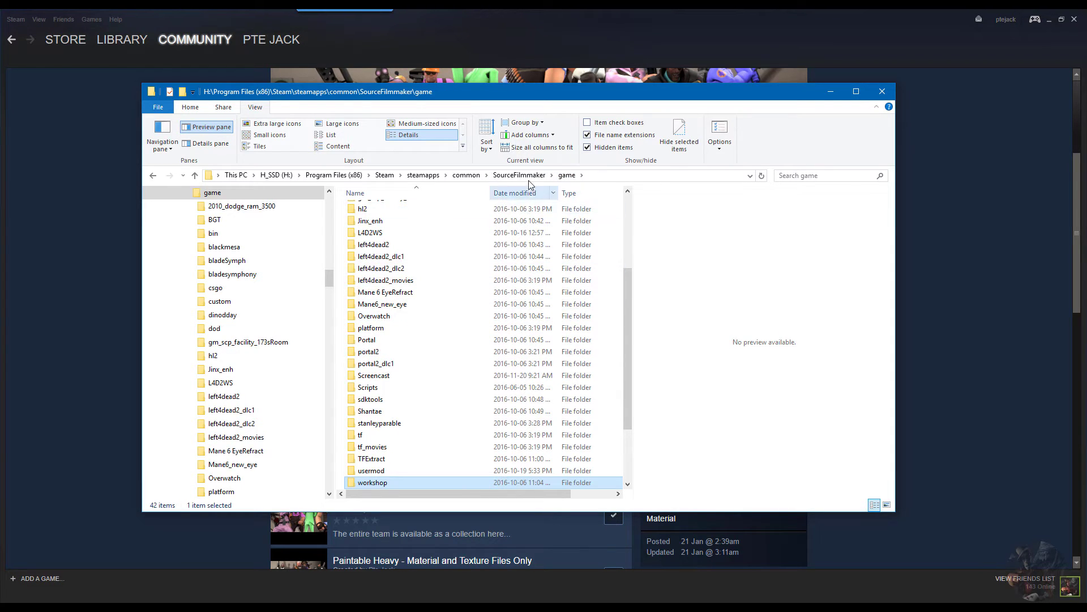
{"action": "left_click", "coordinate": [609, 261]}
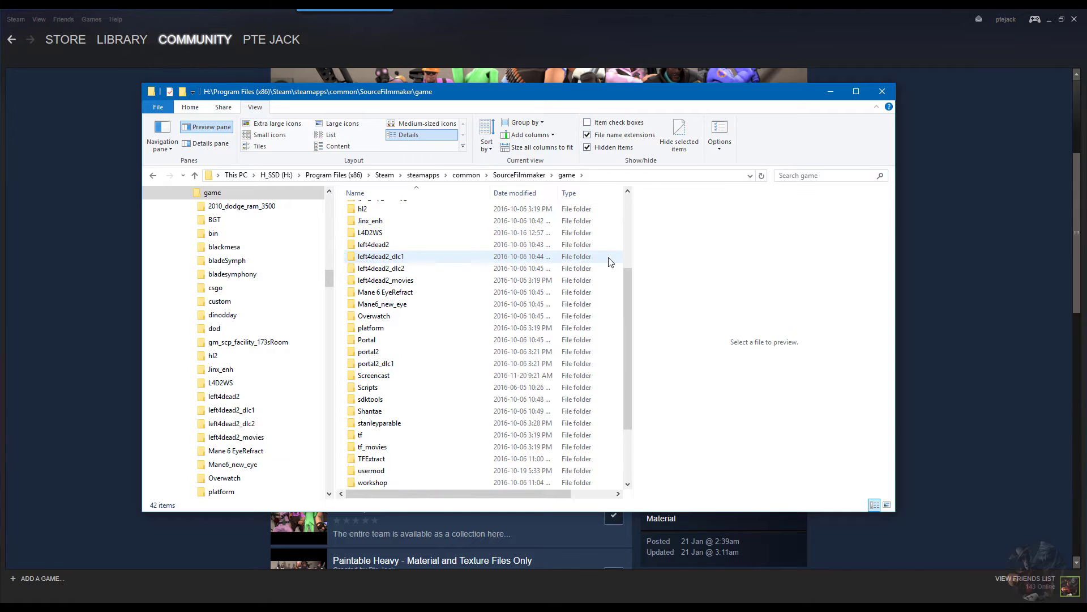
{"action": "right_click", "coordinate": [609, 261]}
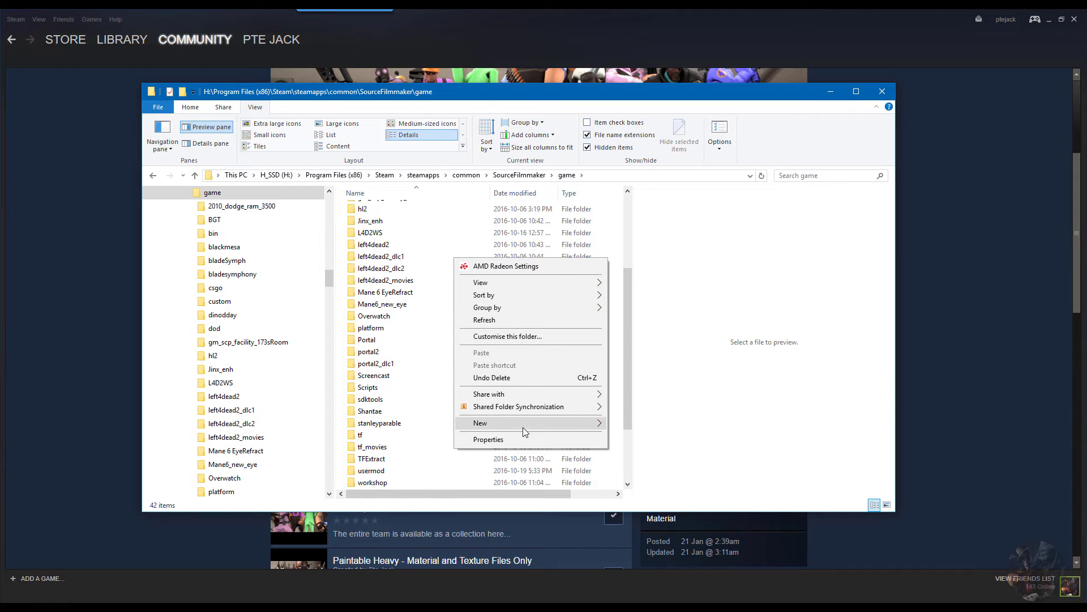
{"action": "mouse_move", "coordinate": [522, 427]}
{"action": "left_click", "coordinate": [392, 419]}
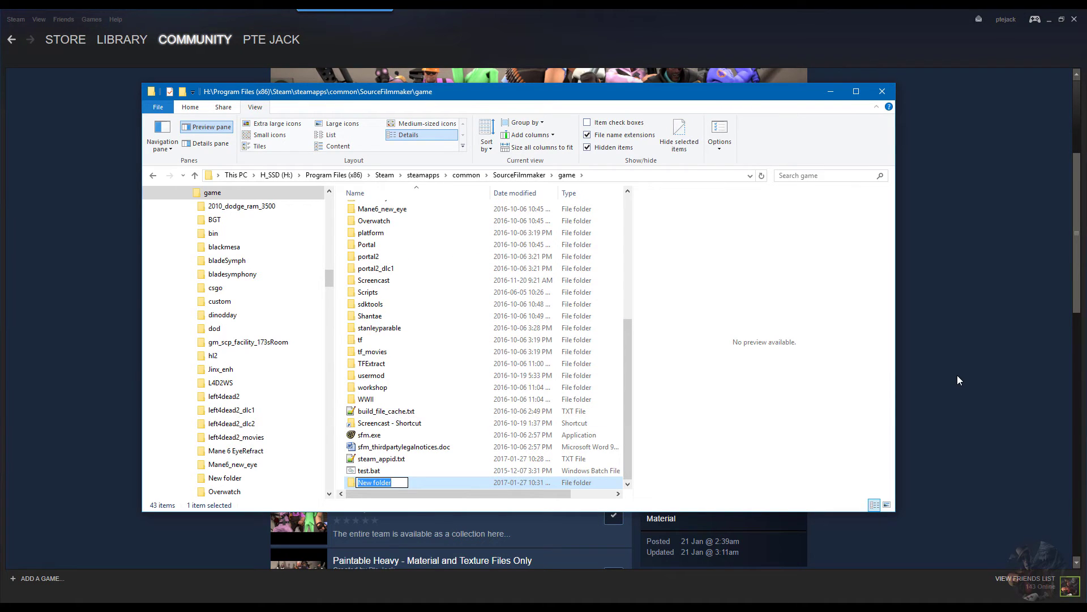
{"action": "type", "text": "paintable"}
{"action": "key", "text": "Return"}
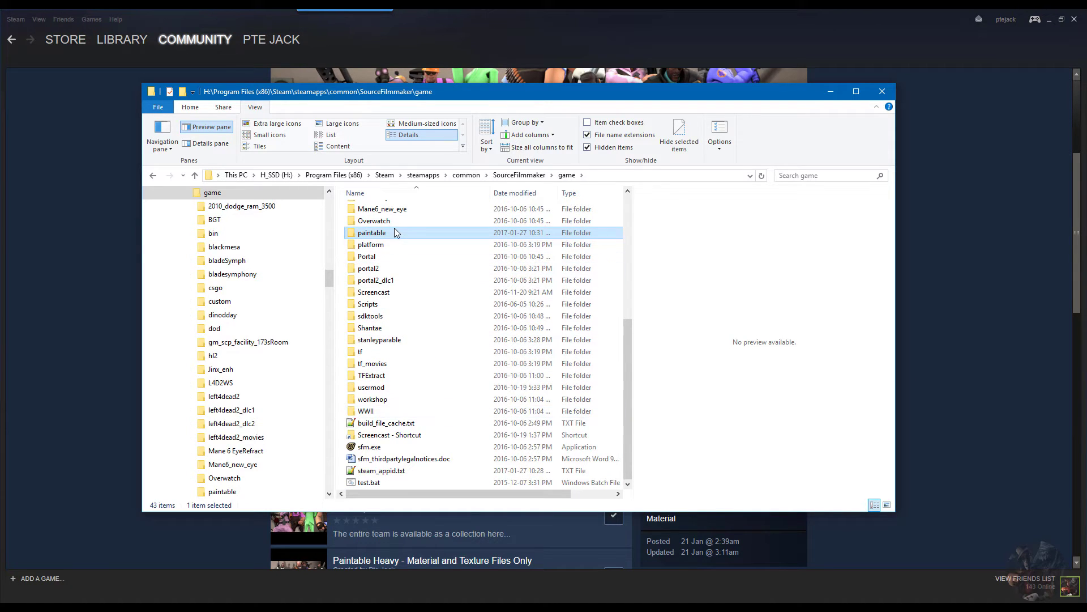
{"action": "double_click", "coordinate": [374, 233]}
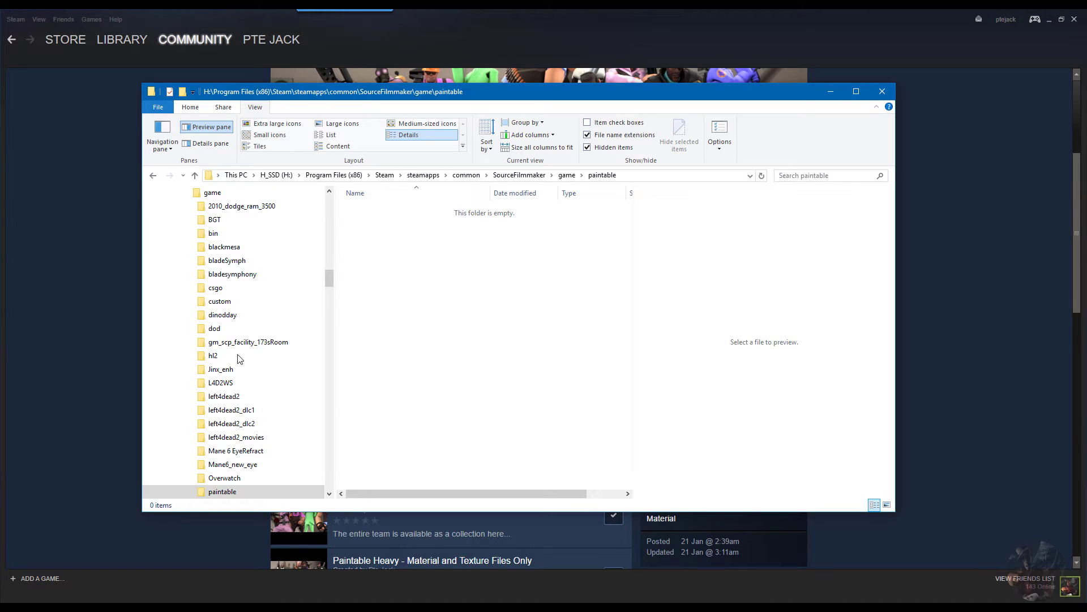
Open a second File Explorer window and go to the workshop folder inside SourceFilmmaker's game folder
{"action": "right_click", "coordinate": [68, 607]}
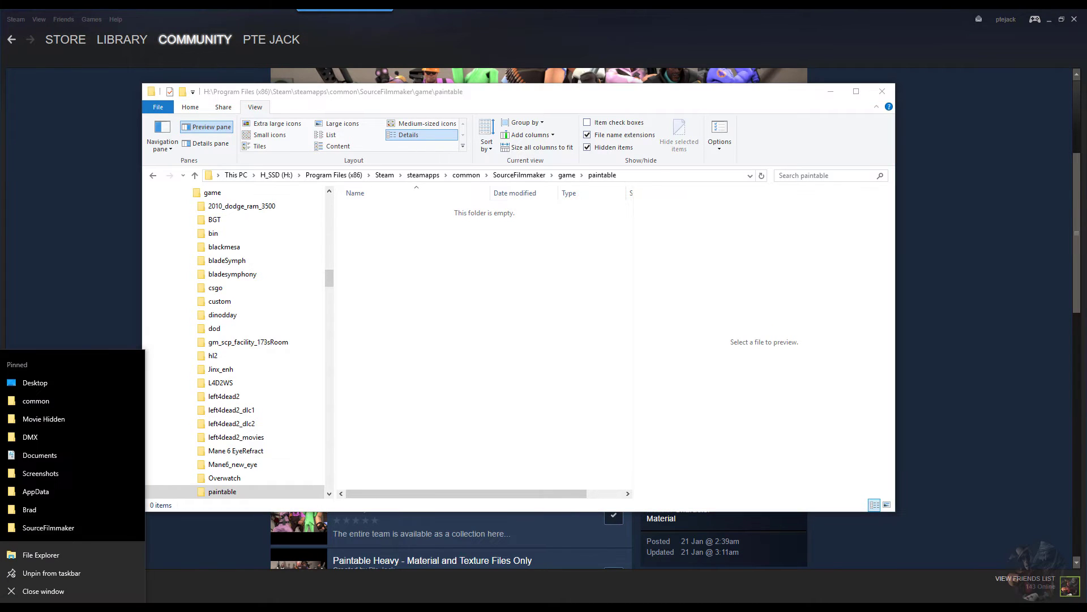
{"action": "left_click", "coordinate": [56, 554]}
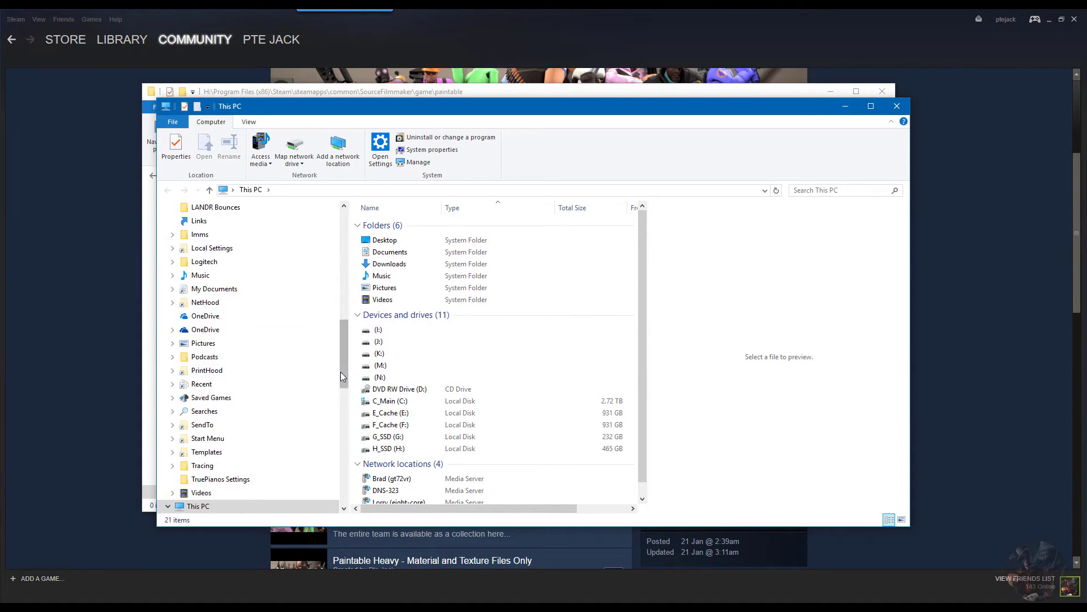
{"action": "scroll", "coordinate": [201, 236], "scroll_direction": "up", "scroll_amount": 15}
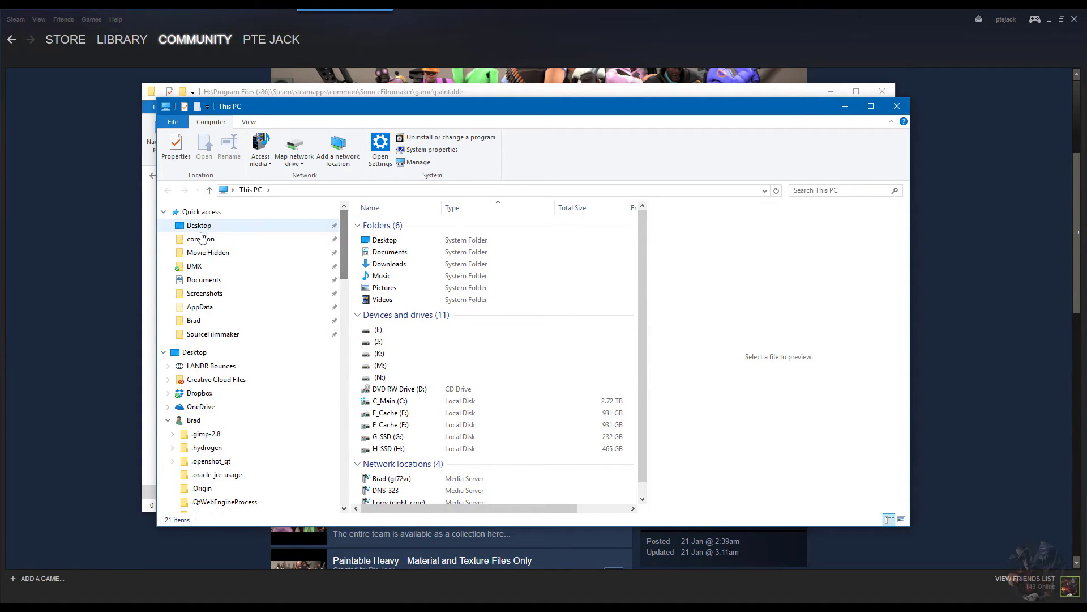
{"action": "left_click", "coordinate": [207, 335]}
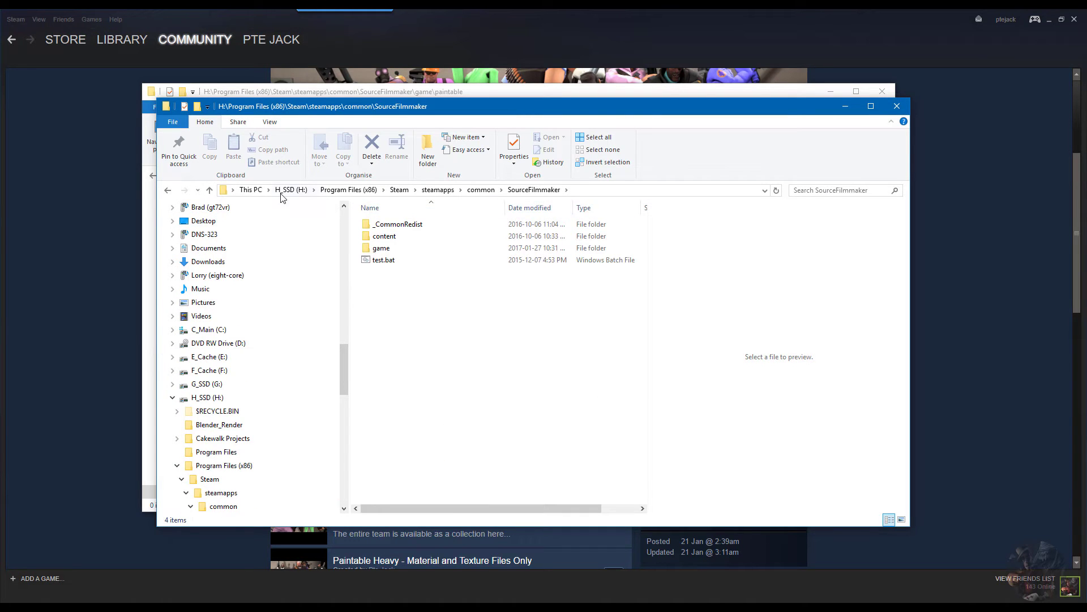
{"action": "double_click", "coordinate": [382, 249]}
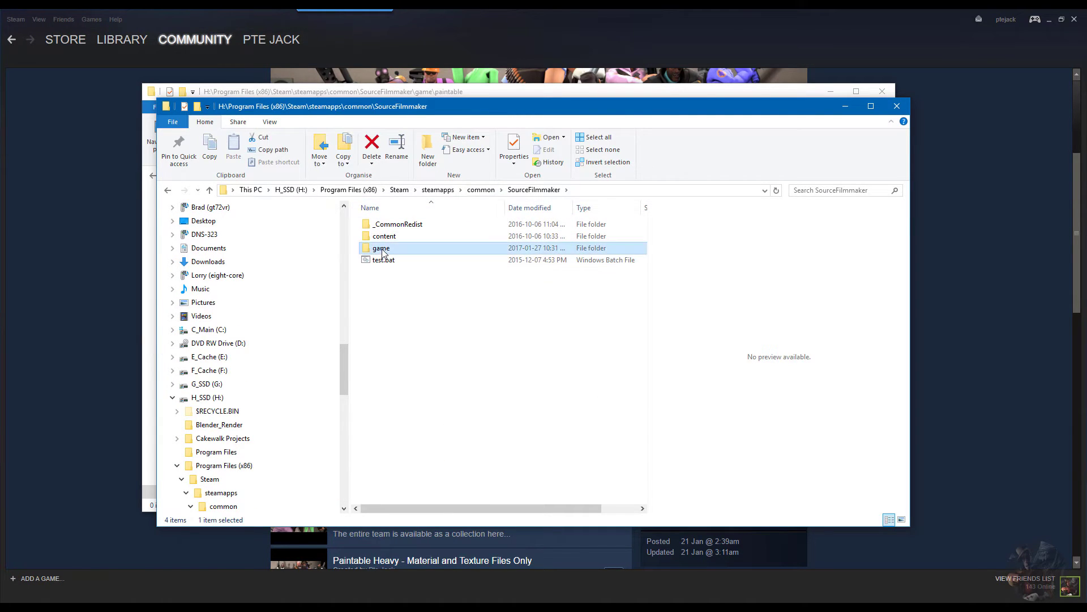
{"action": "scroll", "coordinate": [391, 295], "scroll_direction": "down", "scroll_amount": 7}
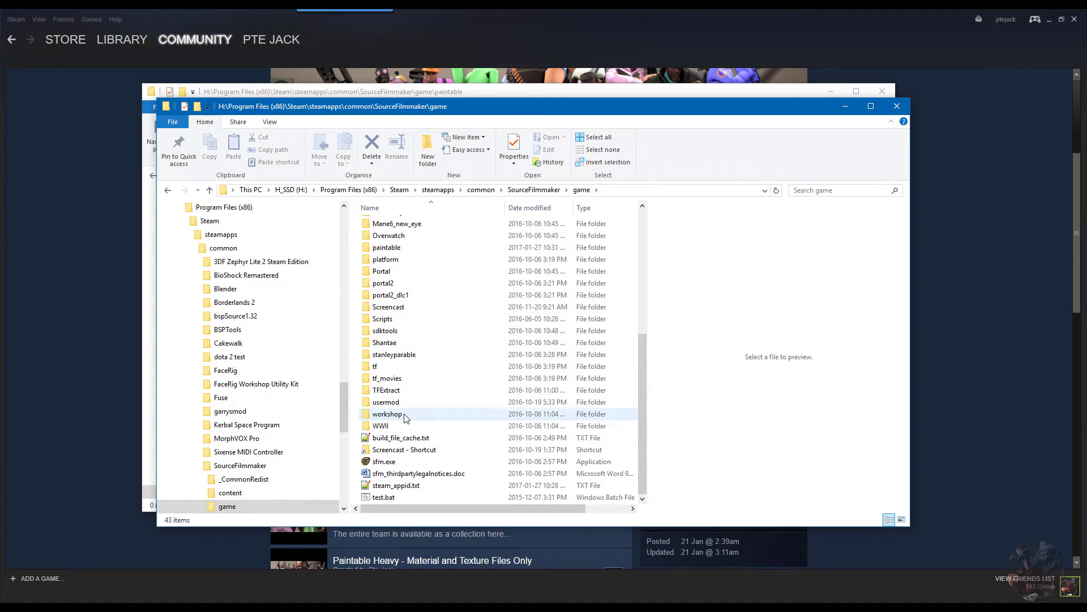
{"action": "double_click", "coordinate": [405, 417]}
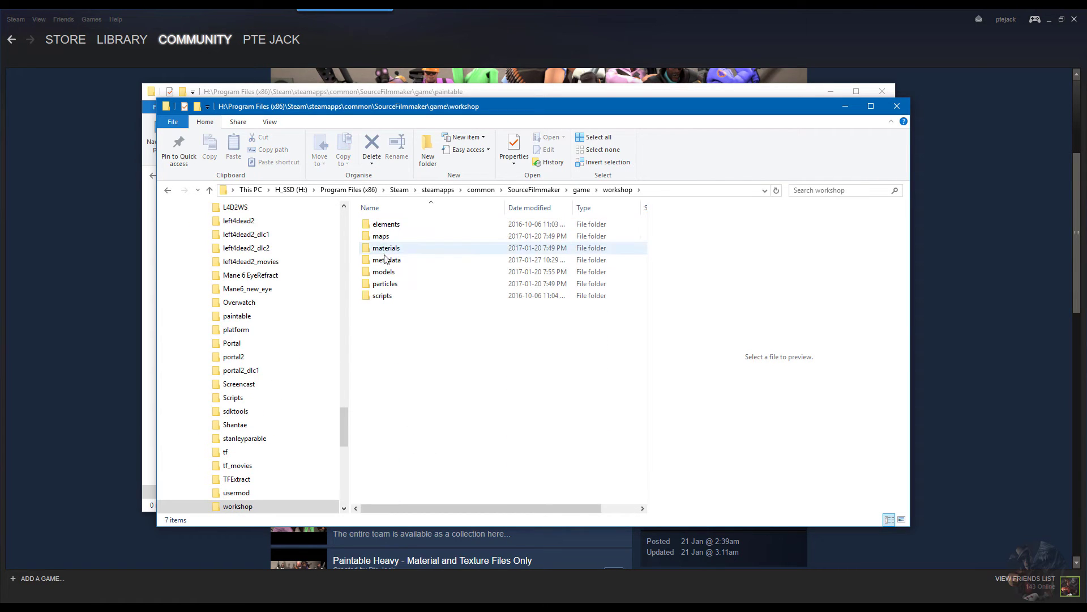
Open materials\models\player inside the workshop folder and arrange its window beside the paintable folder's window
{"action": "double_click", "coordinate": [386, 249]}
{"action": "scroll", "coordinate": [436, 389], "scroll_direction": "down", "scroll_amount": 5}
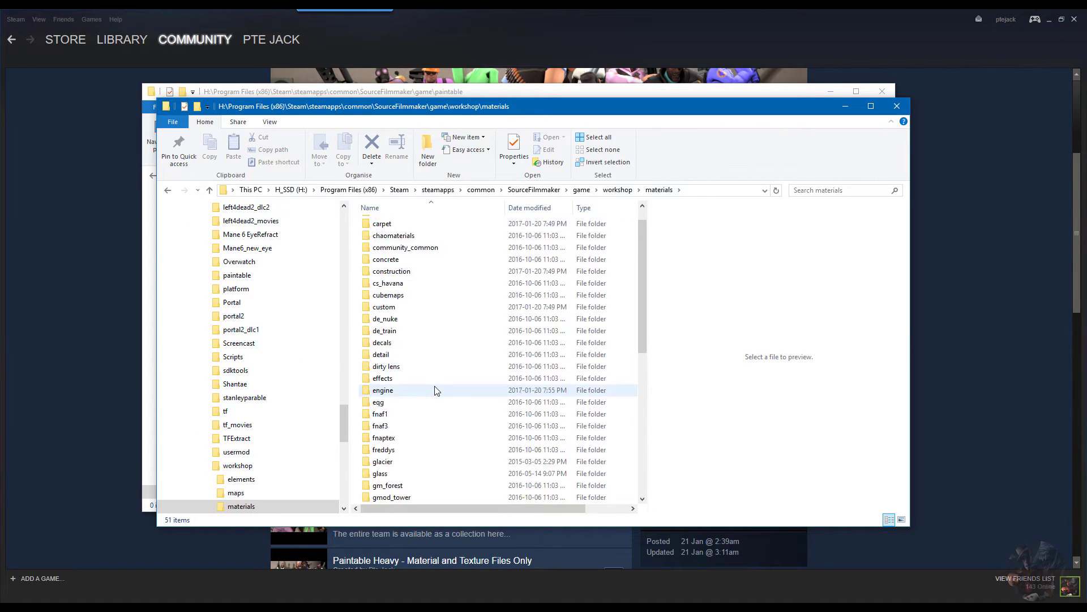
{"action": "scroll", "coordinate": [435, 390], "scroll_direction": "down", "scroll_amount": 4}
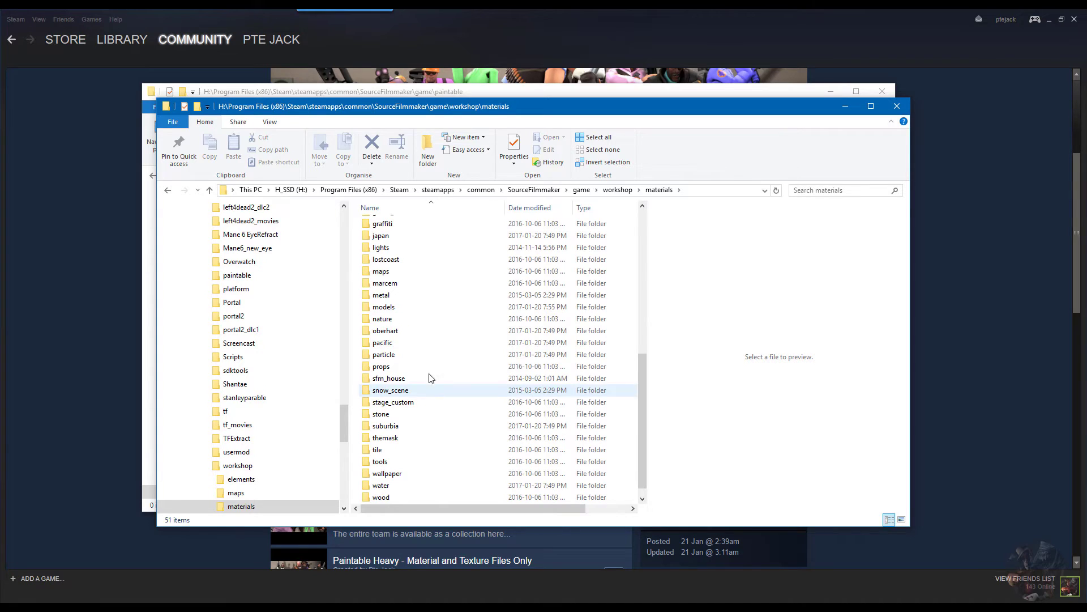
{"action": "double_click", "coordinate": [394, 309]}
{"action": "scroll", "coordinate": [388, 430], "scroll_direction": "down", "scroll_amount": 6}
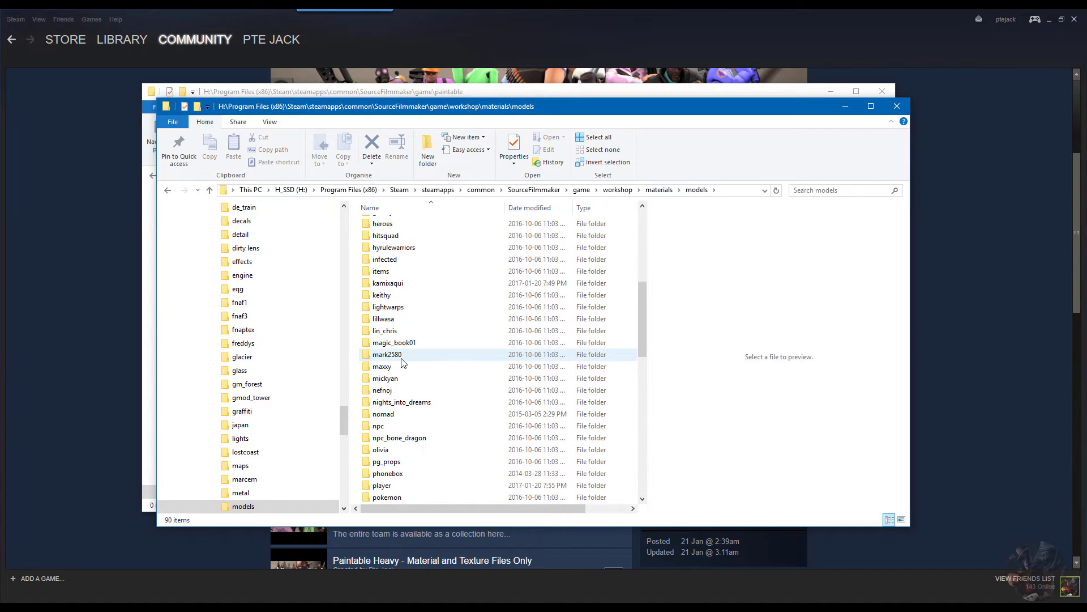
{"action": "scroll", "coordinate": [388, 430], "scroll_direction": "down", "scroll_amount": 3}
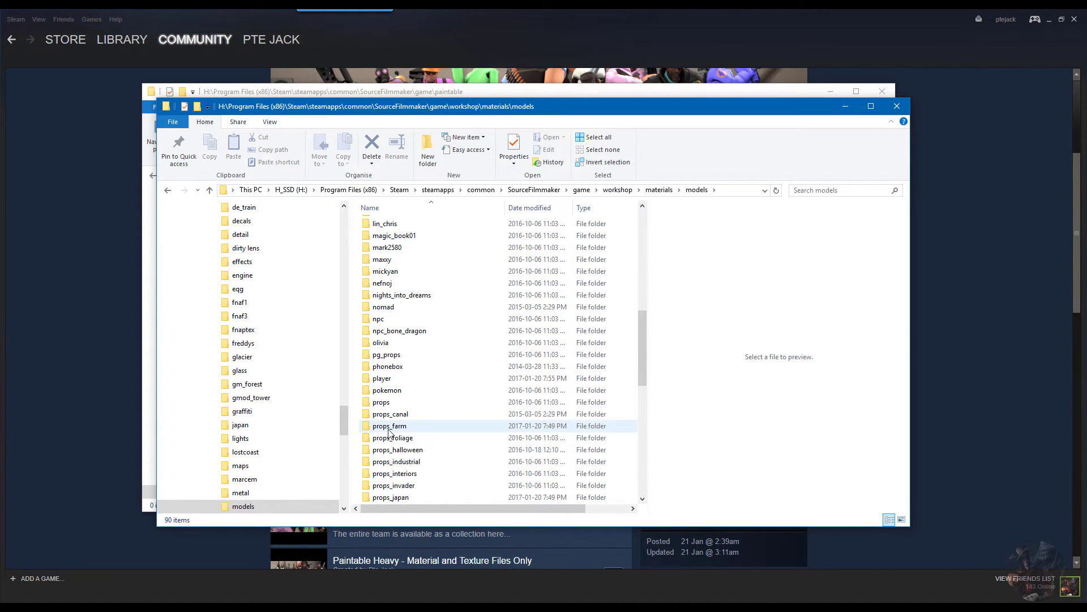
{"action": "left_click", "coordinate": [385, 379]}
{"action": "double_click", "coordinate": [385, 382]}
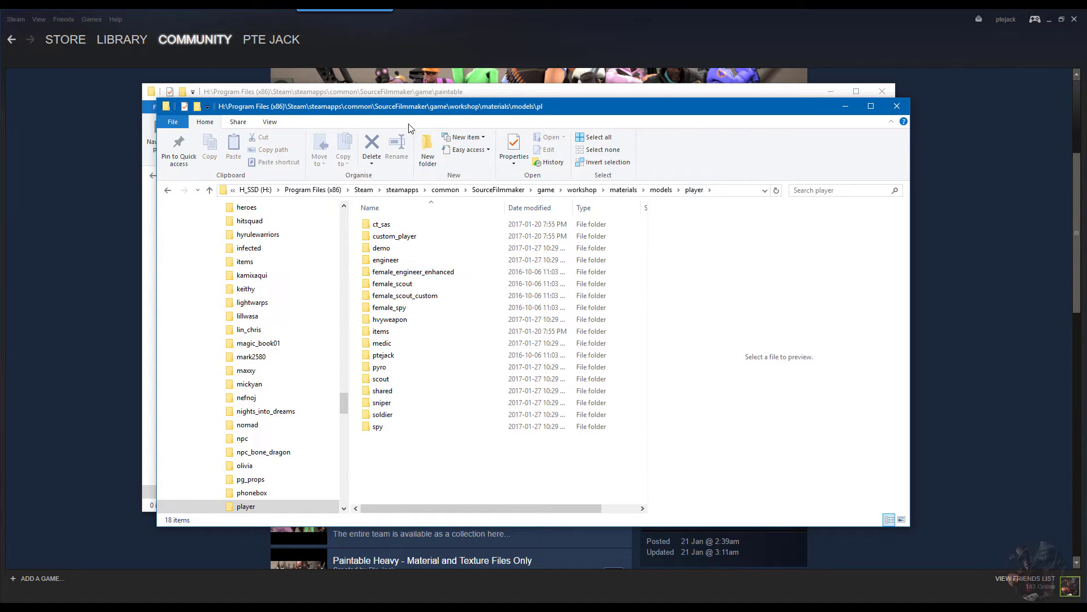
{"action": "mouse_move", "coordinate": [392, 113]}
{"action": "left_mouse_down"}
{"action": "mouse_move", "coordinate": [764, 80]}
{"action": "mouse_move", "coordinate": [797, 101]}
{"action": "left_mouse_up"}
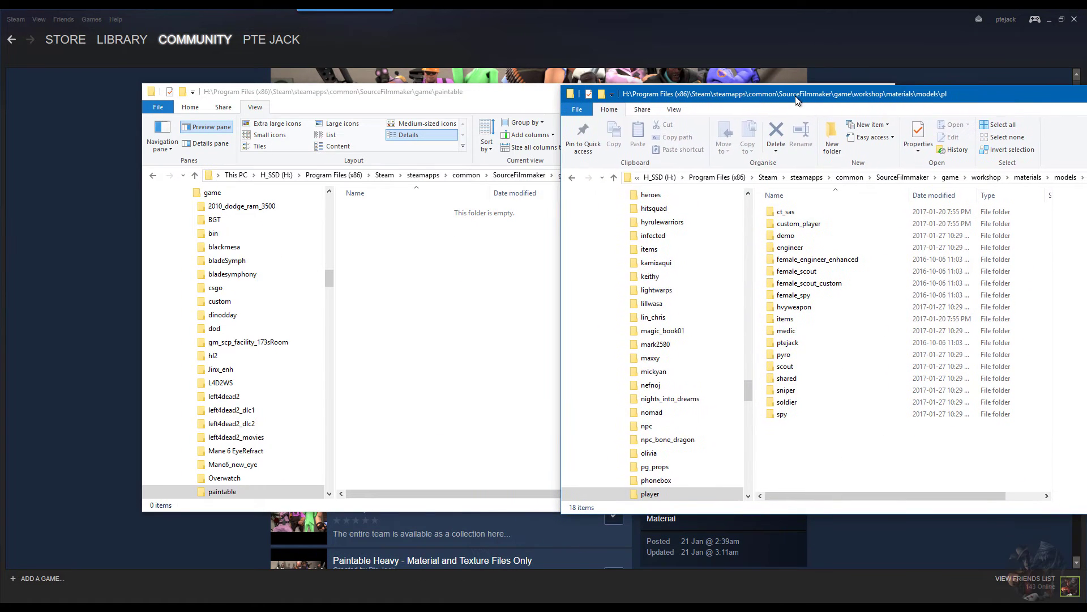
{"action": "left_click_drag", "start_coordinate": [427, 100], "coordinate": [299, 115]}
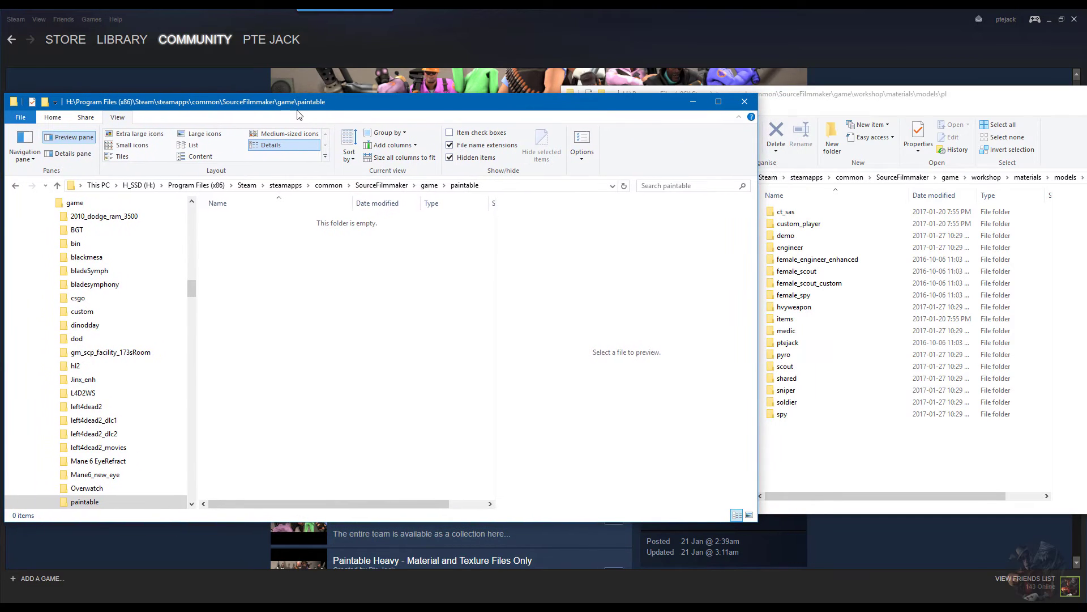
Create a folder named materials inside the paintable folder and open it
{"action": "right_click", "coordinate": [244, 241]}
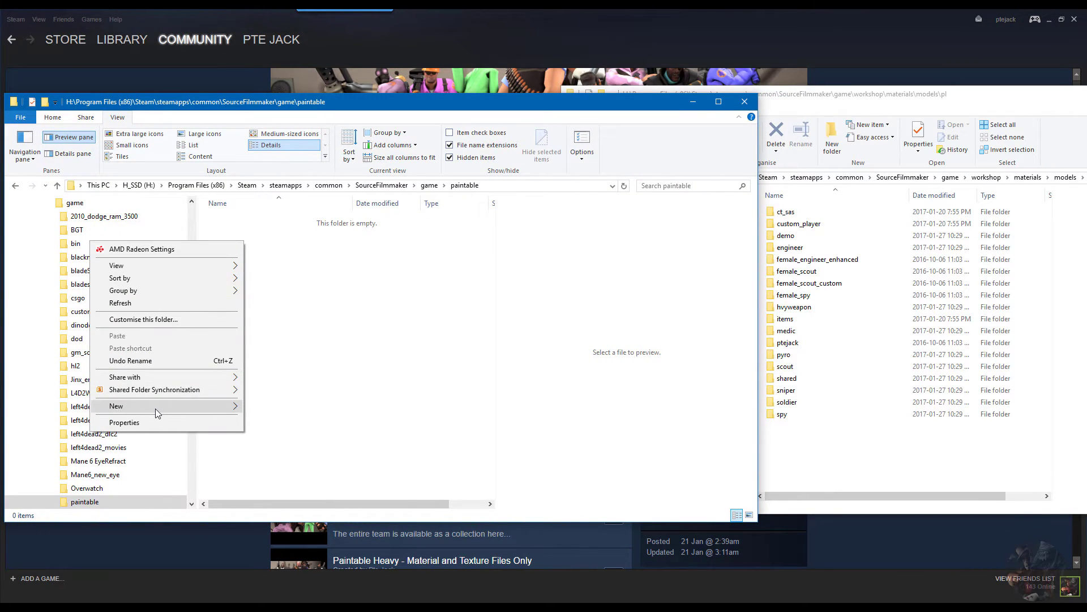
{"action": "mouse_move", "coordinate": [155, 409]}
{"action": "left_click", "coordinate": [294, 407]}
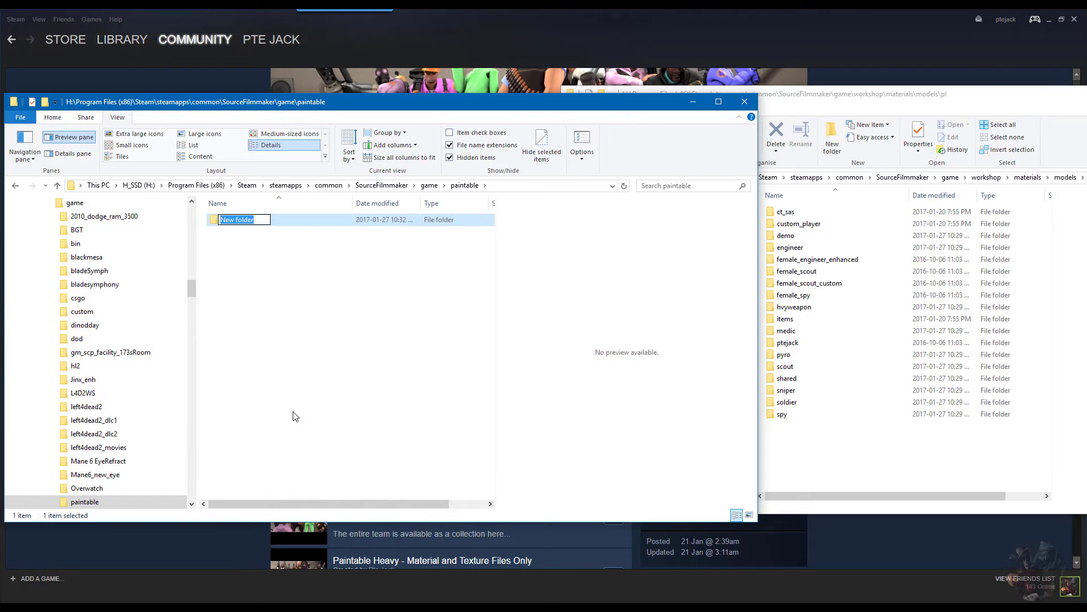
{"action": "type", "text": "materials"}
{"action": "key", "text": "Return"}
{"action": "key", "text": "Return"}
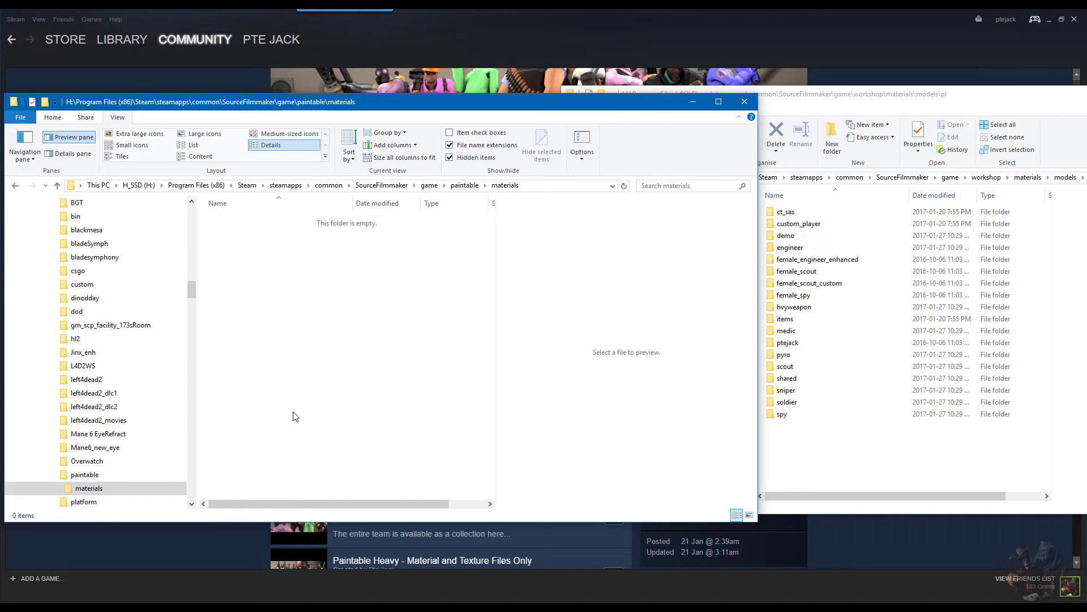
Create a folder named models inside paintable's materials folder and open it
{"action": "right_click", "coordinate": [267, 311]}
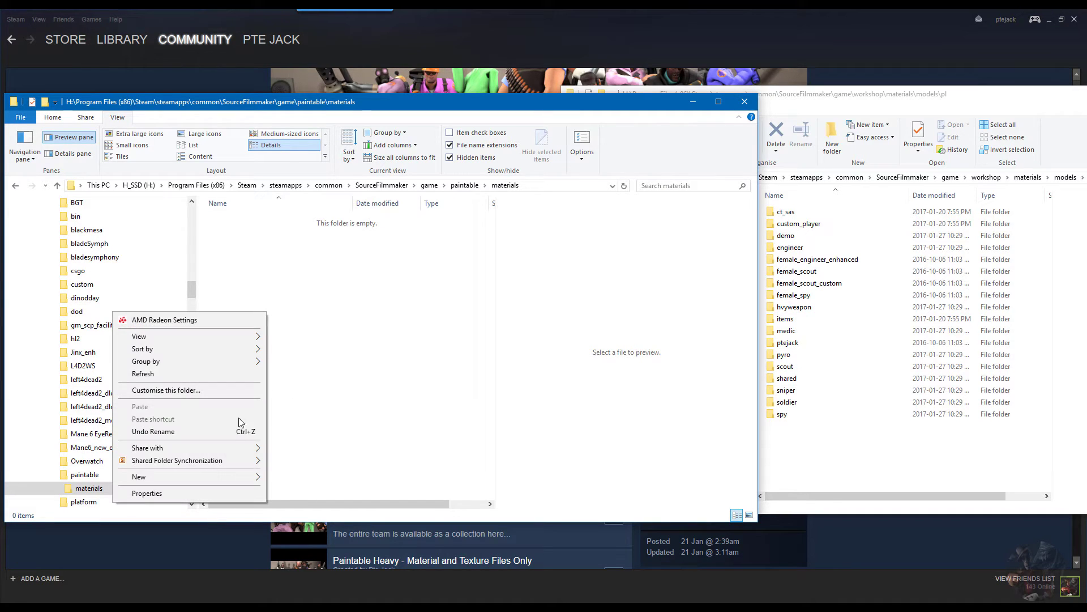
{"action": "mouse_move", "coordinate": [199, 476]}
{"action": "left_click", "coordinate": [367, 478]}
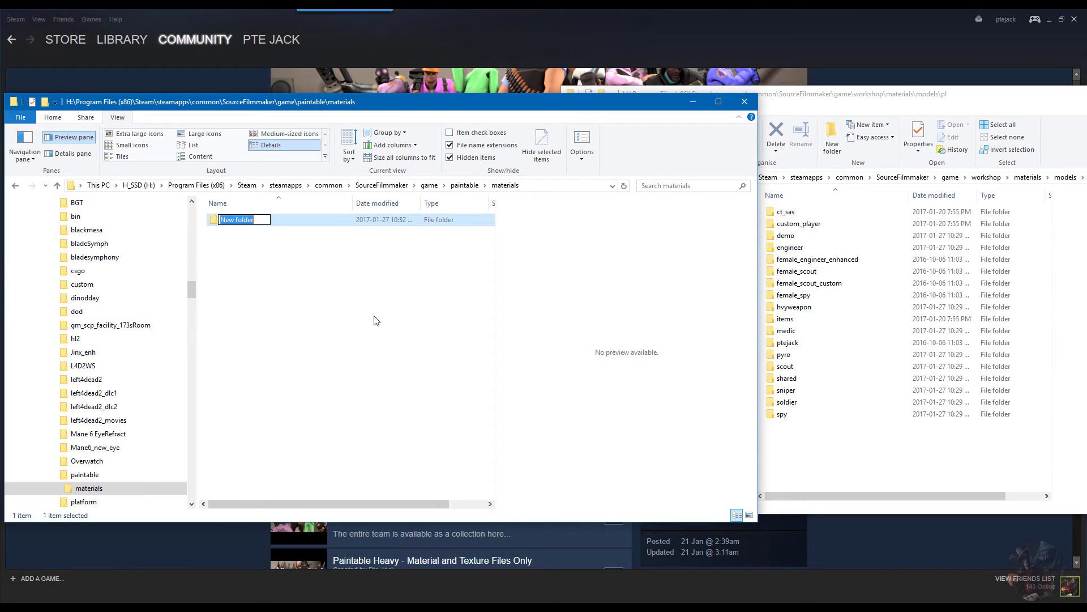
{"action": "type", "text": "models"}
{"action": "key", "text": "Return"}
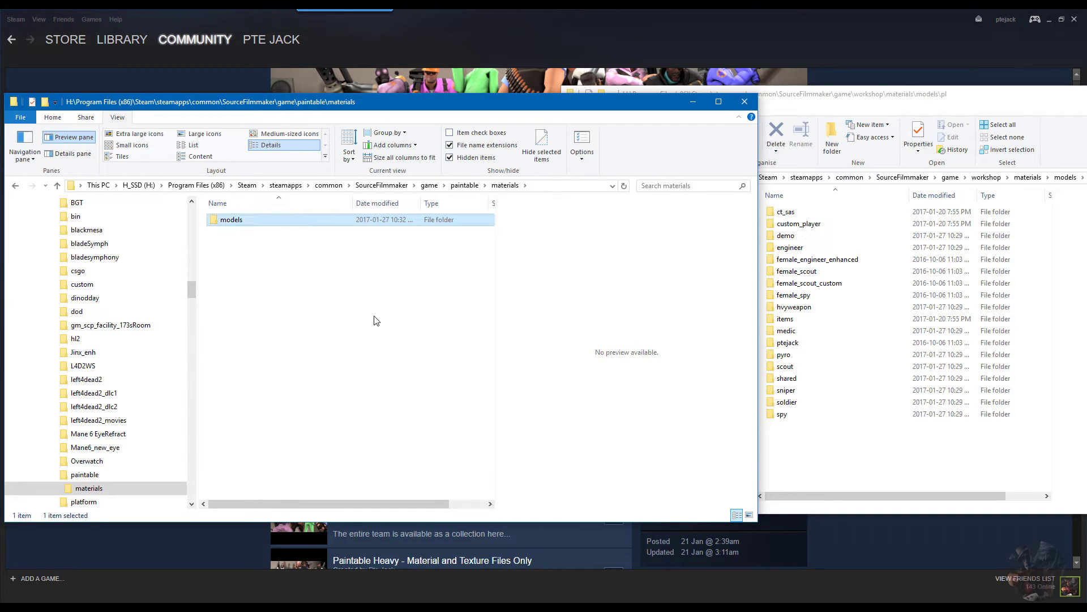
{"action": "double_click", "coordinate": [233, 220]}
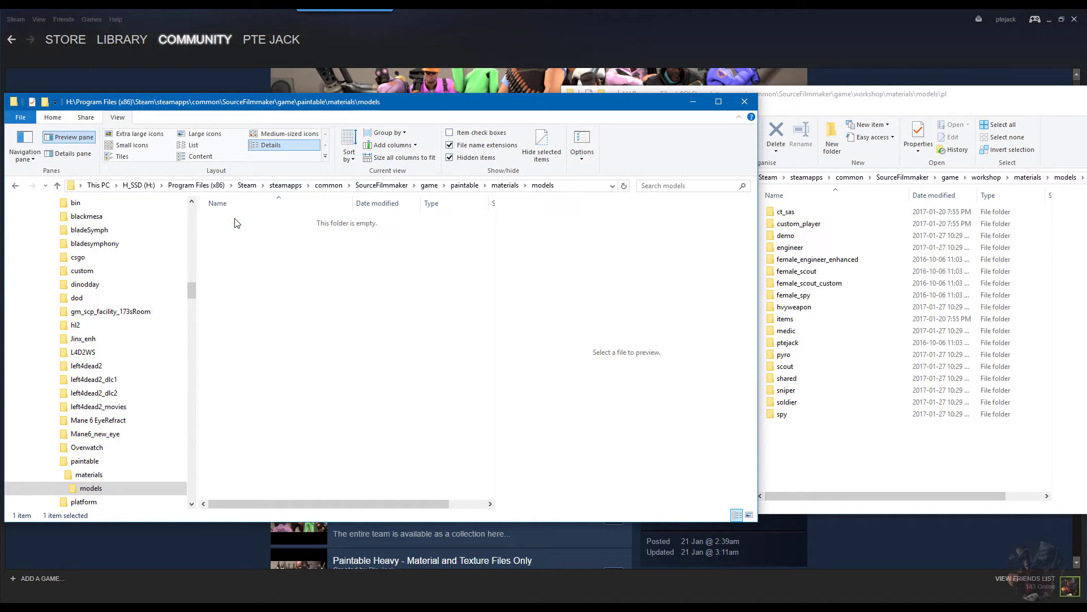
Create a folder named player inside paintable\materials\models and open it
{"action": "right_click", "coordinate": [260, 250]}
{"action": "mouse_move", "coordinate": [175, 419]}
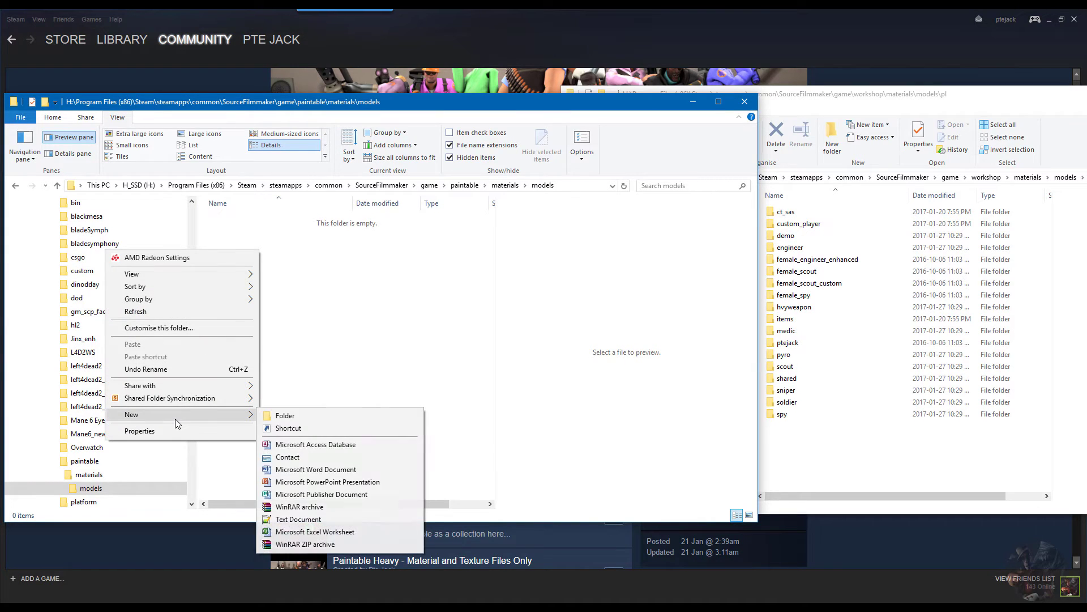
{"action": "left_click", "coordinate": [302, 418]}
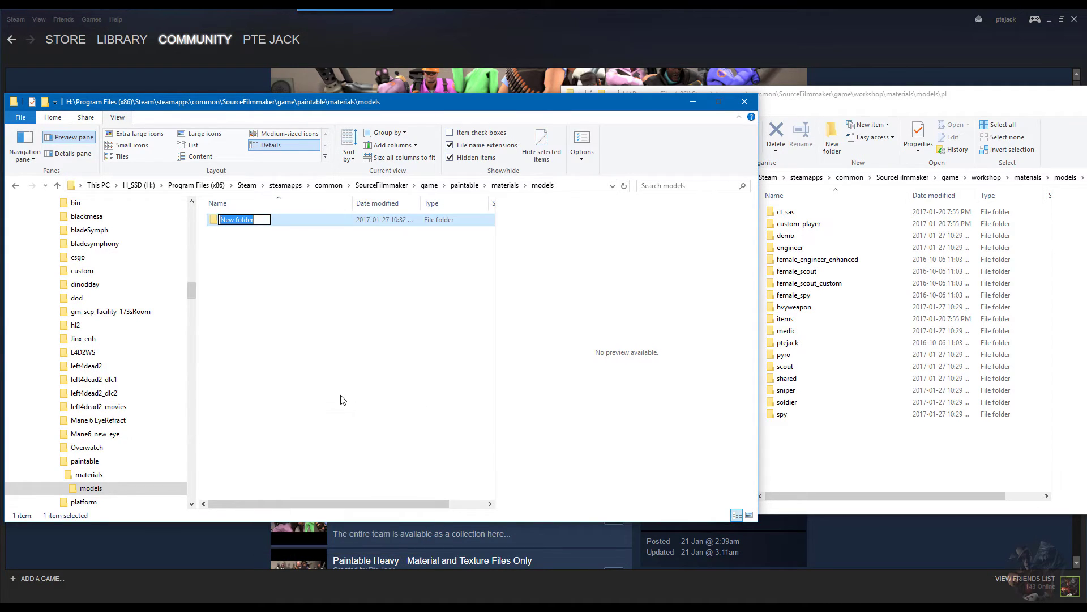
{"action": "type", "text": "player"}
{"action": "key", "text": "Return"}
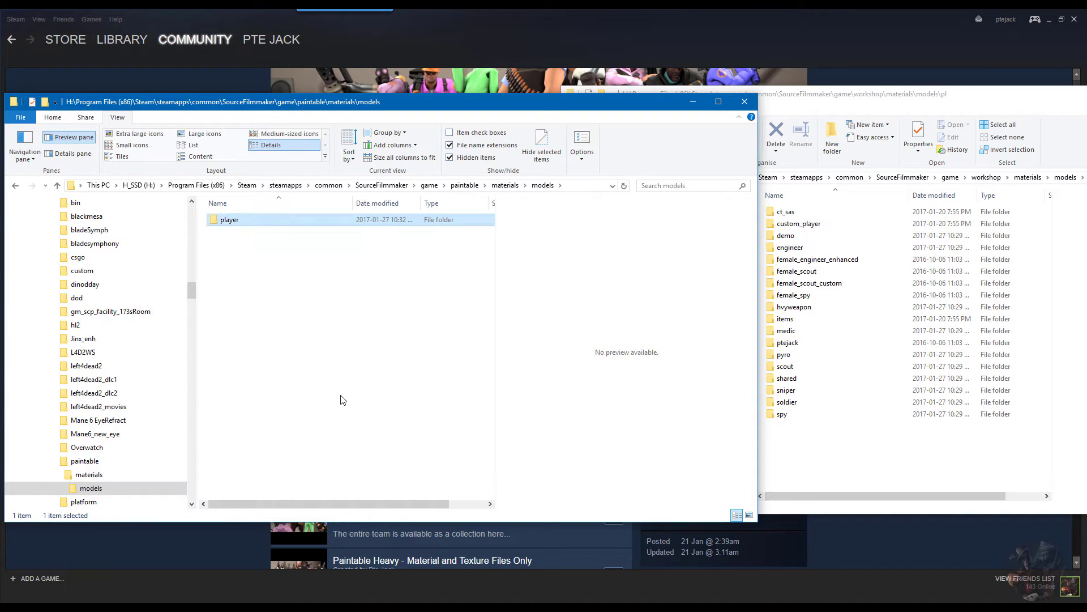
{"action": "double_click", "coordinate": [247, 225]}
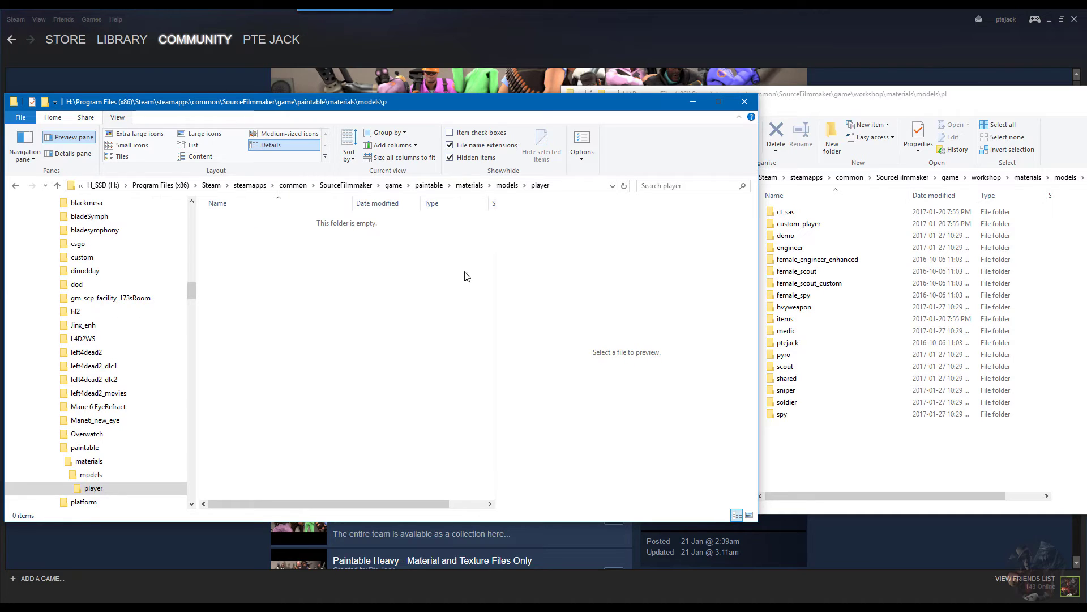
Copy the demo, engineer, hvyweapon, medic, pyro, scout, sniper, soldier and spy folders from the workshop's player folder into paintable's player folder
{"action": "mouse_move", "coordinate": [923, 102]}
{"action": "left_mouse_down"}
{"action": "mouse_move", "coordinate": [508, 224]}
{"action": "mouse_move", "coordinate": [395, 227]}
{"action": "mouse_move", "coordinate": [358, 209]}
{"action": "left_mouse_up"}
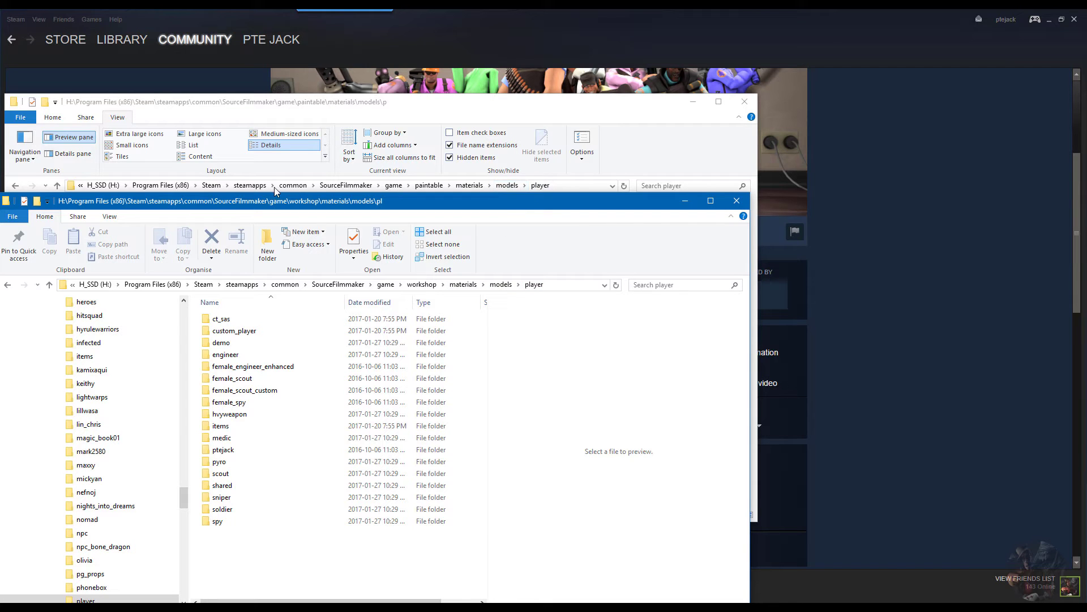
{"action": "left_click_drag", "start_coordinate": [309, 206], "coordinate": [841, 121]}
{"action": "left_click", "coordinate": [753, 256]}
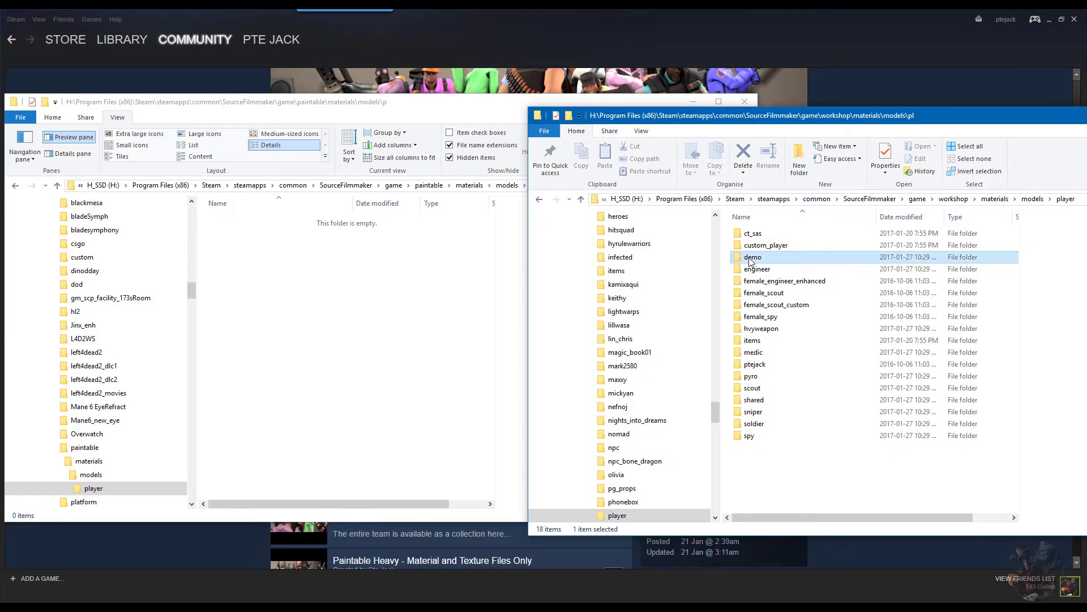
{"action": "left_click", "coordinate": [755, 330], "text": "ctrl"}
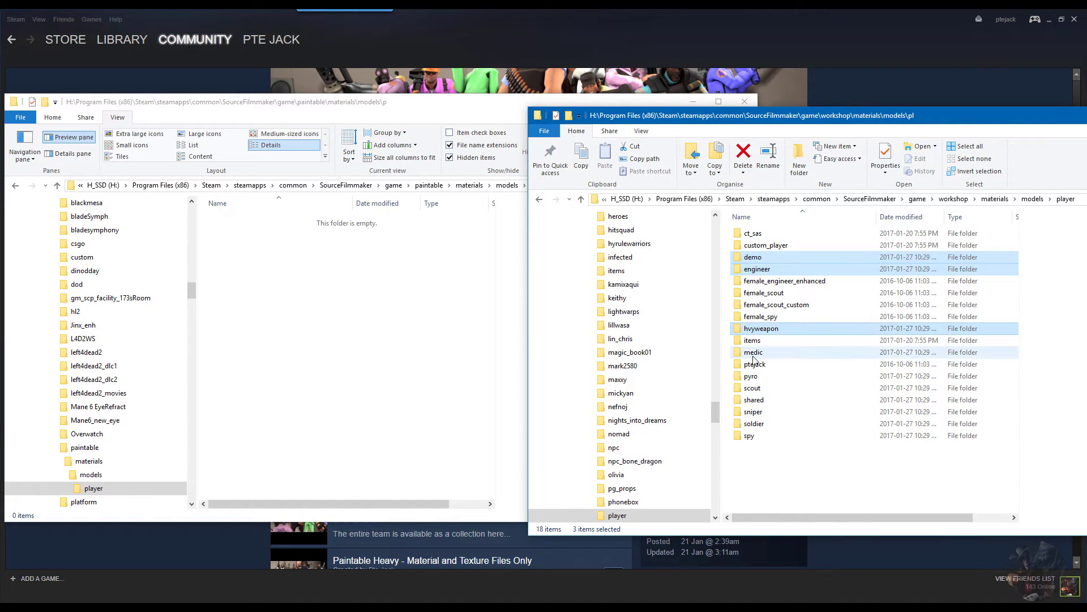
{"action": "left_click", "coordinate": [756, 352], "text": "ctrl"}
{"action": "left_click", "coordinate": [754, 376], "text": "ctrl"}
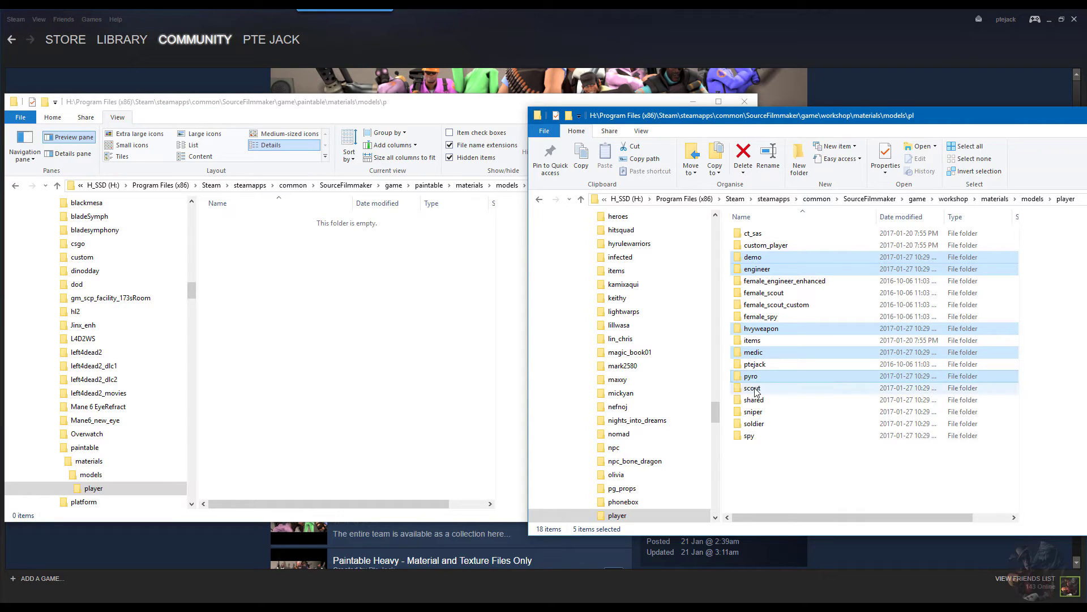
{"action": "left_click", "coordinate": [754, 388], "text": "ctrl"}
{"action": "left_click", "coordinate": [754, 413], "text": "ctrl"}
{"action": "left_click", "coordinate": [754, 425], "text": "ctrl"}
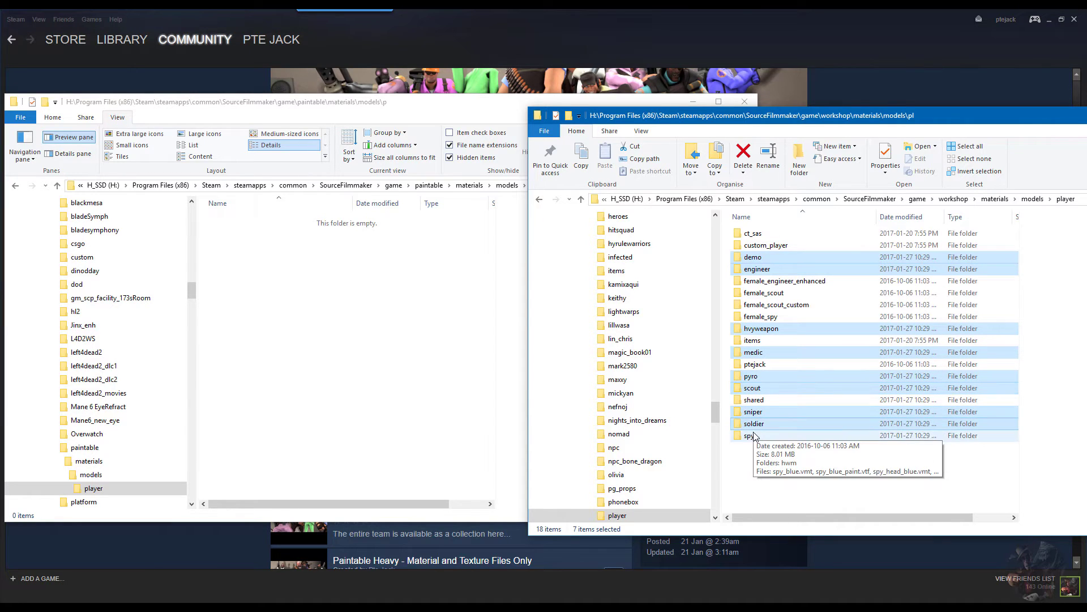
{"action": "left_click", "coordinate": [750, 436], "text": "ctrl"}
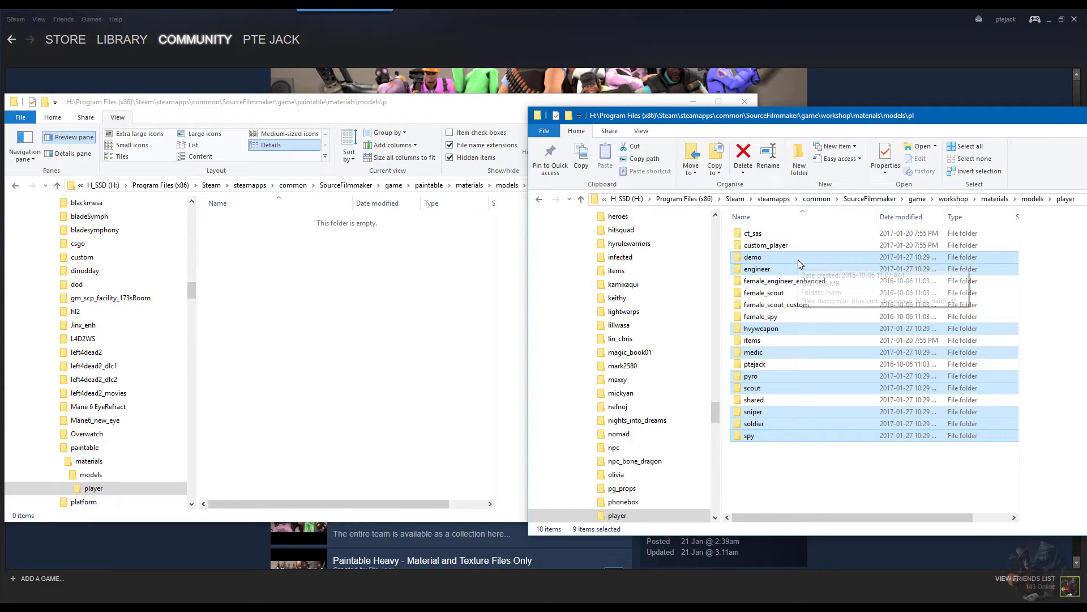
{"action": "left_click_drag", "start_coordinate": [798, 261], "coordinate": [295, 256]}
{"action": "right_click_drag", "start_coordinate": [294, 256], "coordinate": [295, 255]}
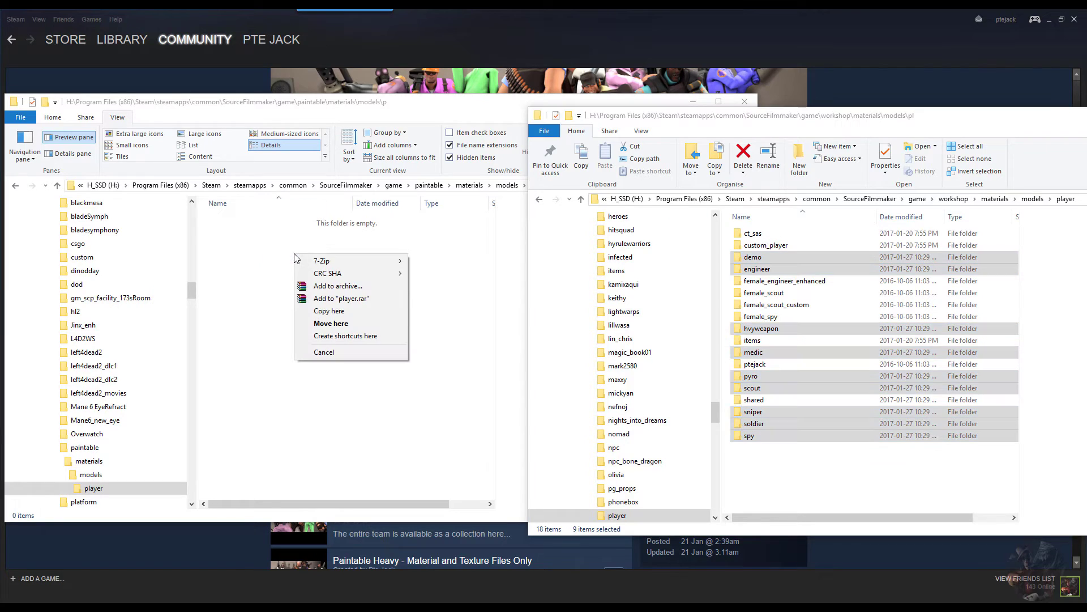
{"action": "left_click", "coordinate": [326, 312]}
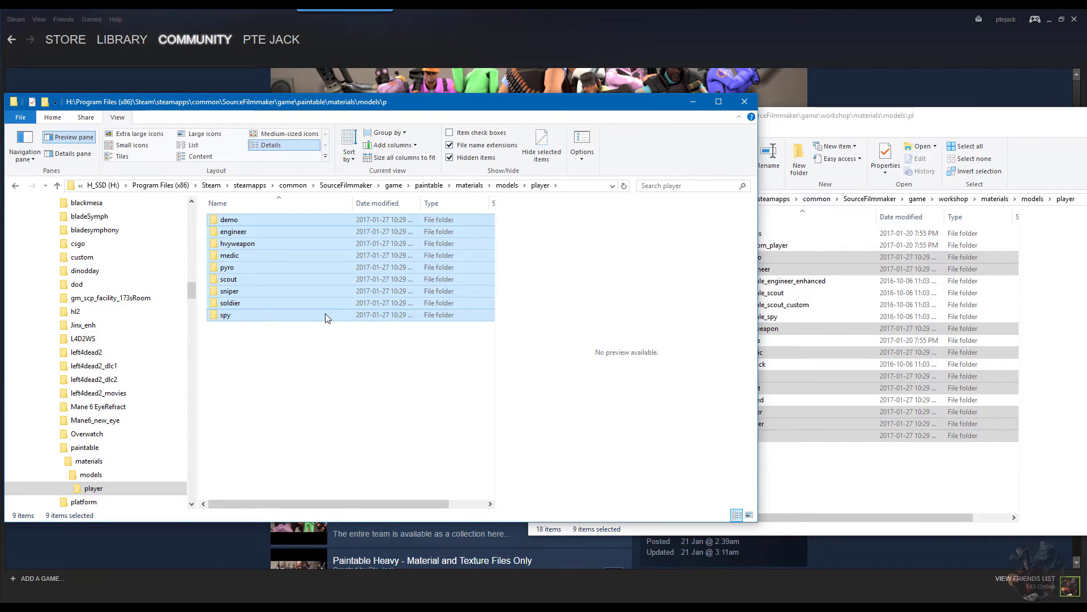
Create a folder named items beside the copied class folders in paintable's player folder and open it
{"action": "left_click", "coordinate": [923, 148]}
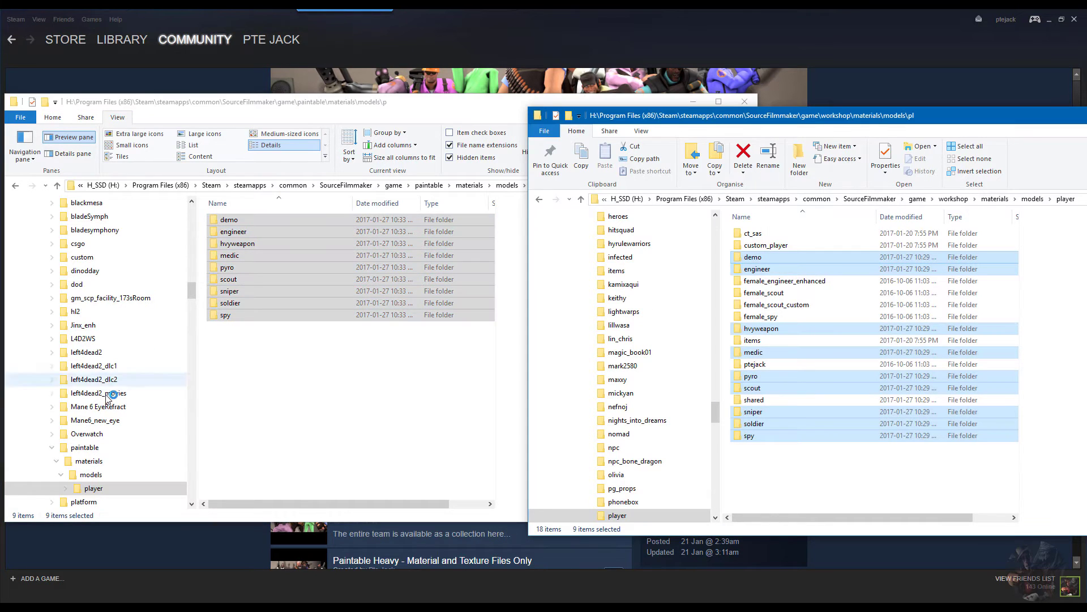
{"action": "left_click", "coordinate": [248, 348]}
{"action": "right_click", "coordinate": [247, 348]}
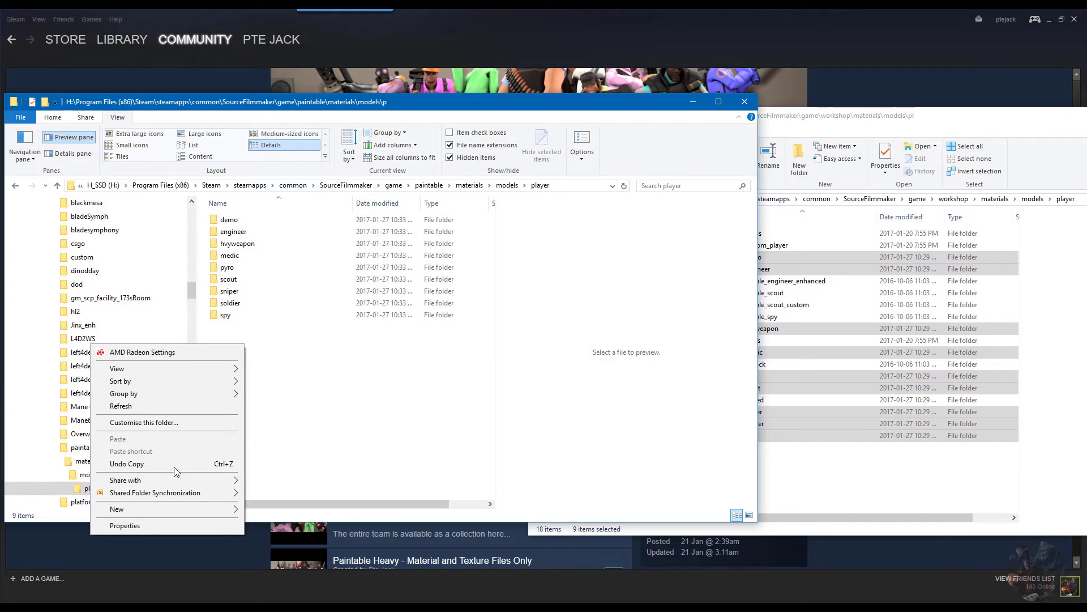
{"action": "mouse_move", "coordinate": [164, 507]}
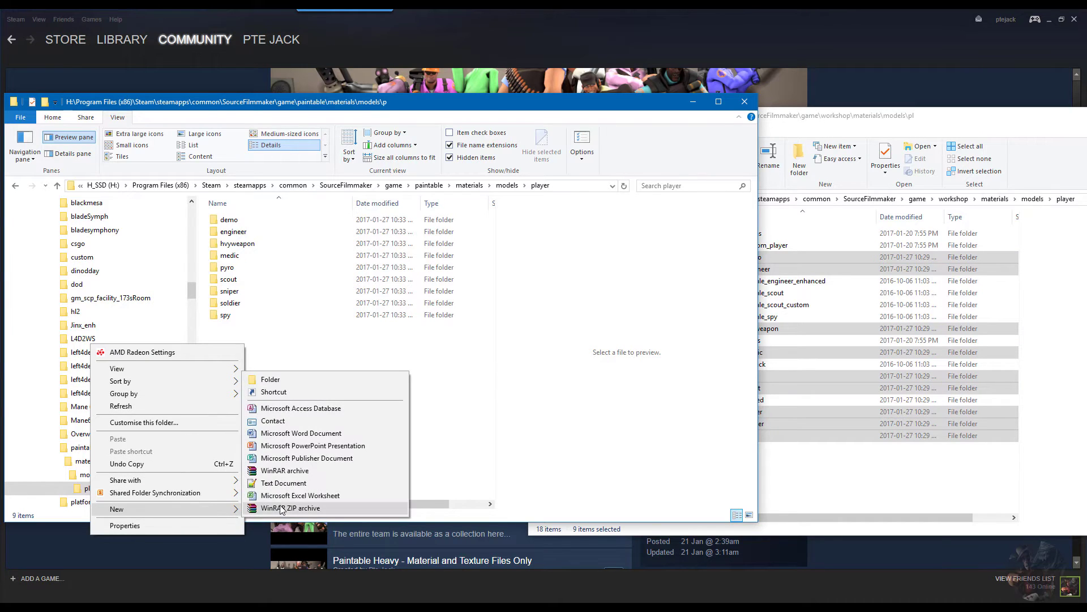
{"action": "left_click", "coordinate": [293, 379]}
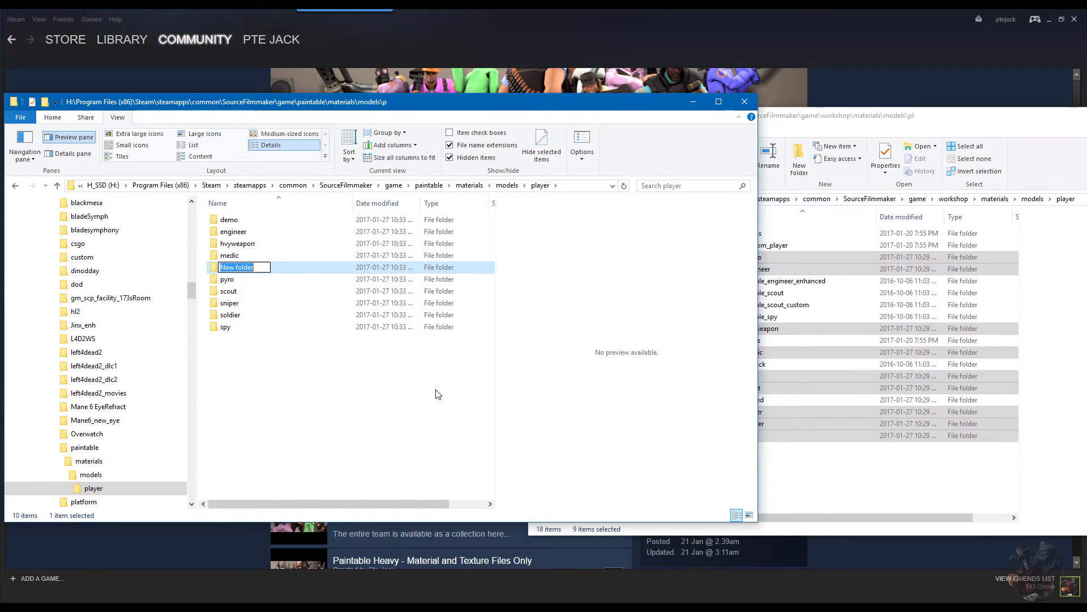
{"action": "type", "text": "itemsd"}
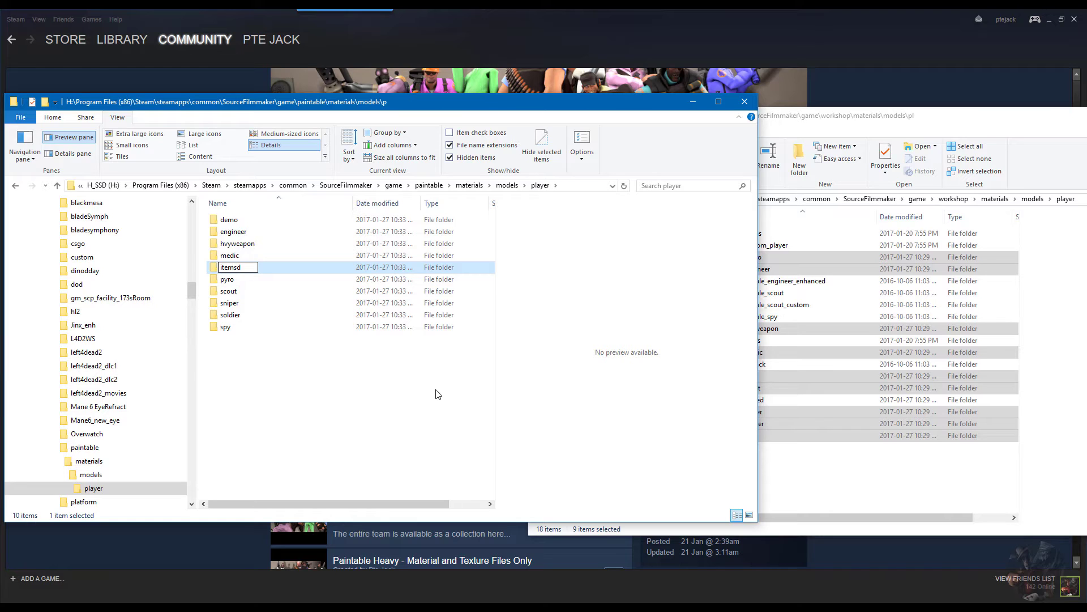
{"action": "key", "text": "BackSpace"}
{"action": "key", "text": "Return"}
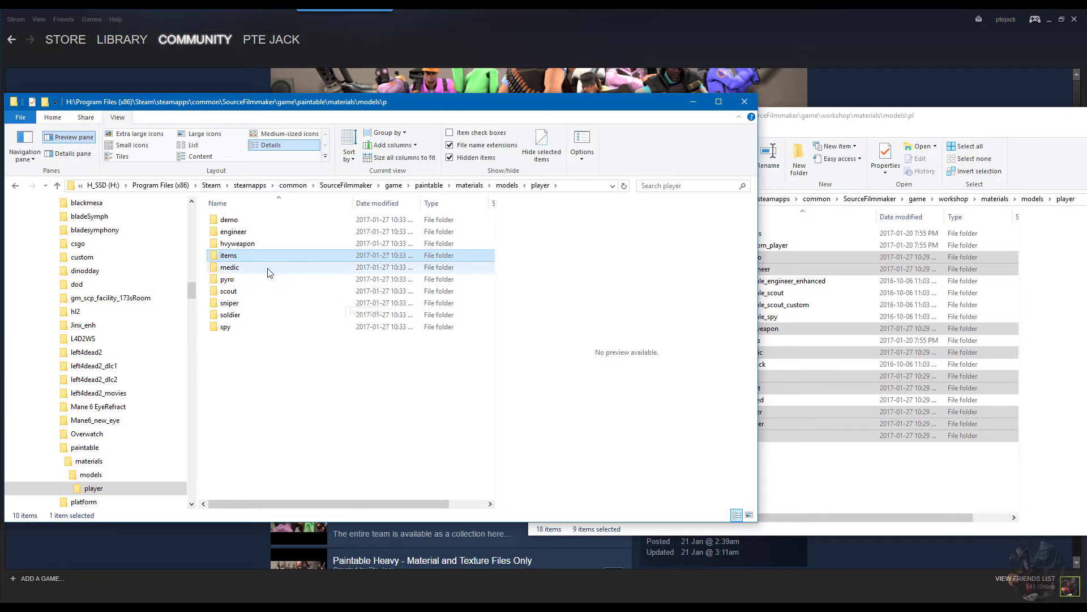
{"action": "double_click", "coordinate": [246, 256]}
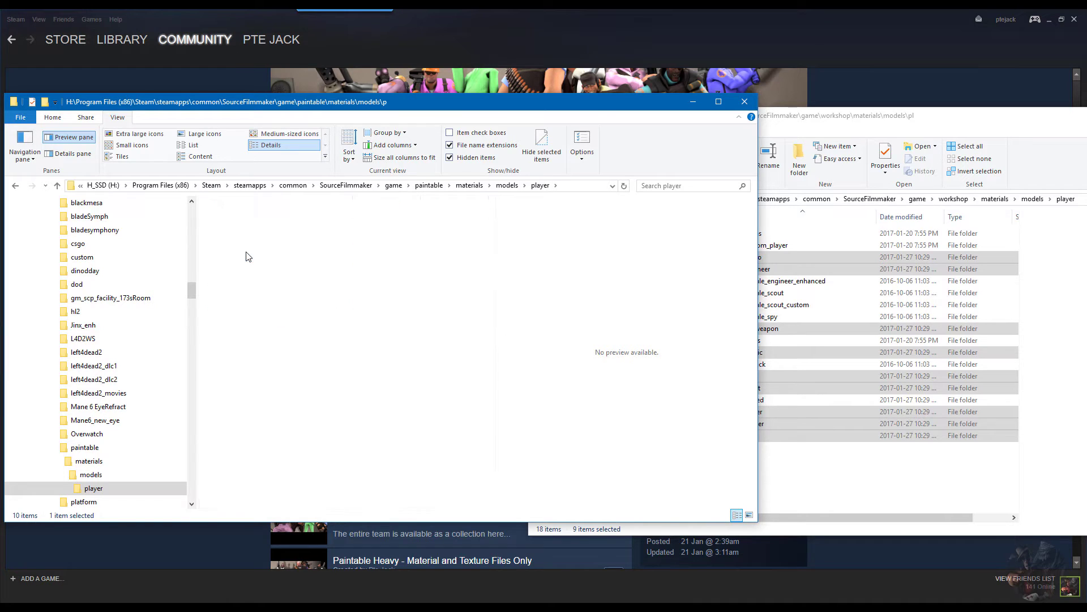
Open the items folder inside the workshop's player folder
{"action": "left_click", "coordinate": [952, 128]}
{"action": "left_click", "coordinate": [762, 342]}
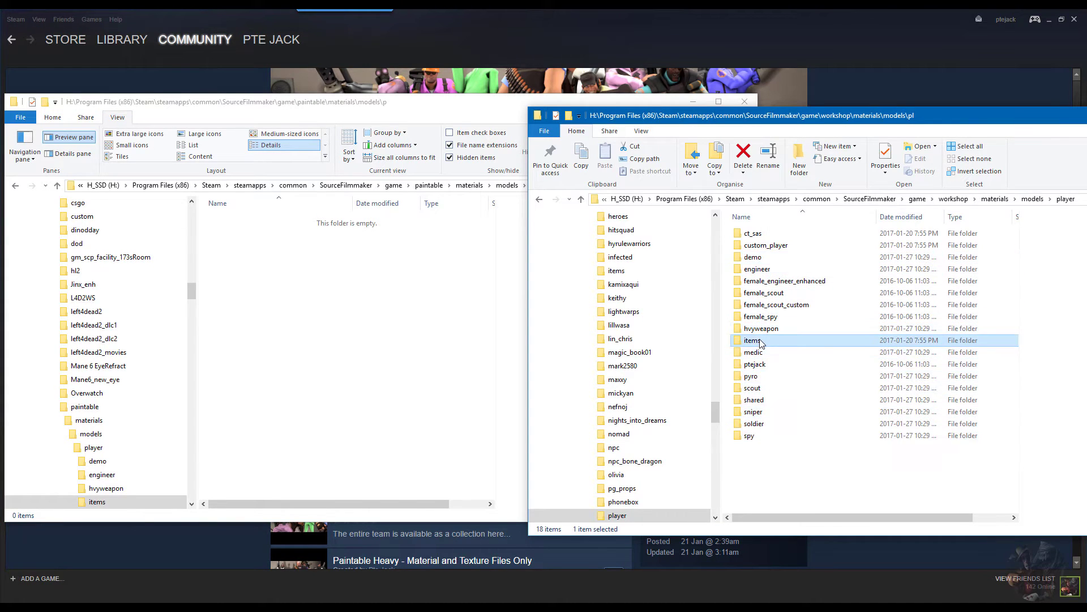
{"action": "double_click", "coordinate": [761, 340]}
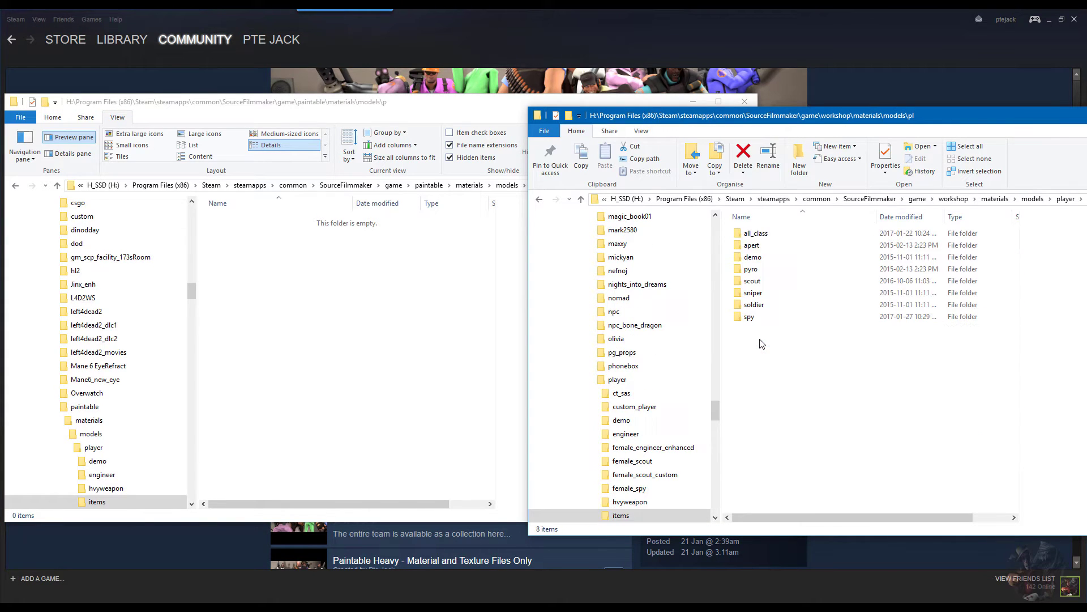
Create a folder named spy inside paintable's items folder and open it
{"action": "right_click", "coordinate": [214, 247]}
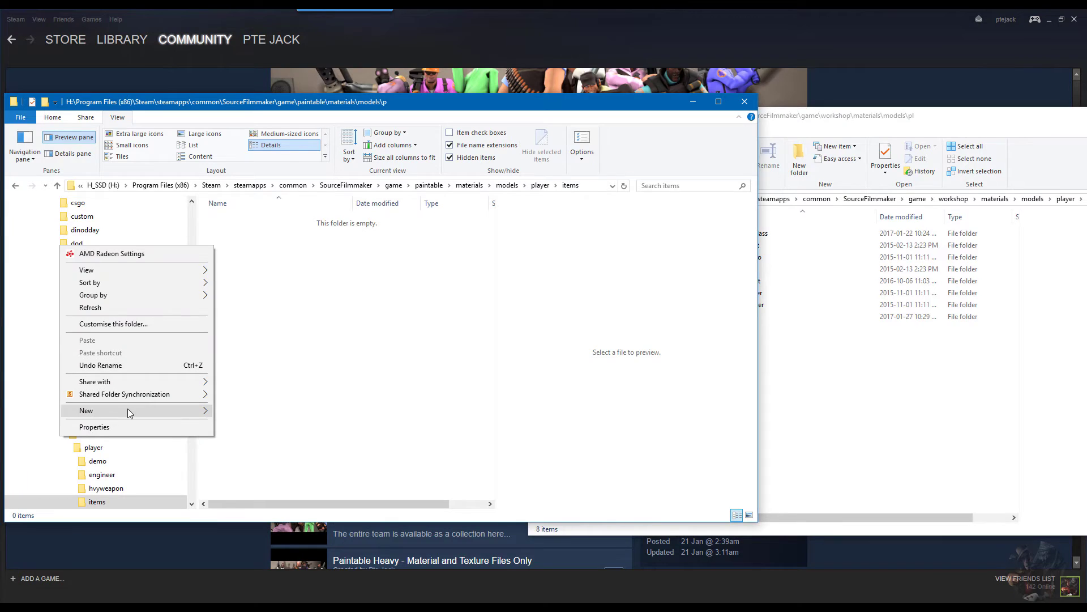
{"action": "mouse_move", "coordinate": [128, 409]}
{"action": "left_click", "coordinate": [286, 412]}
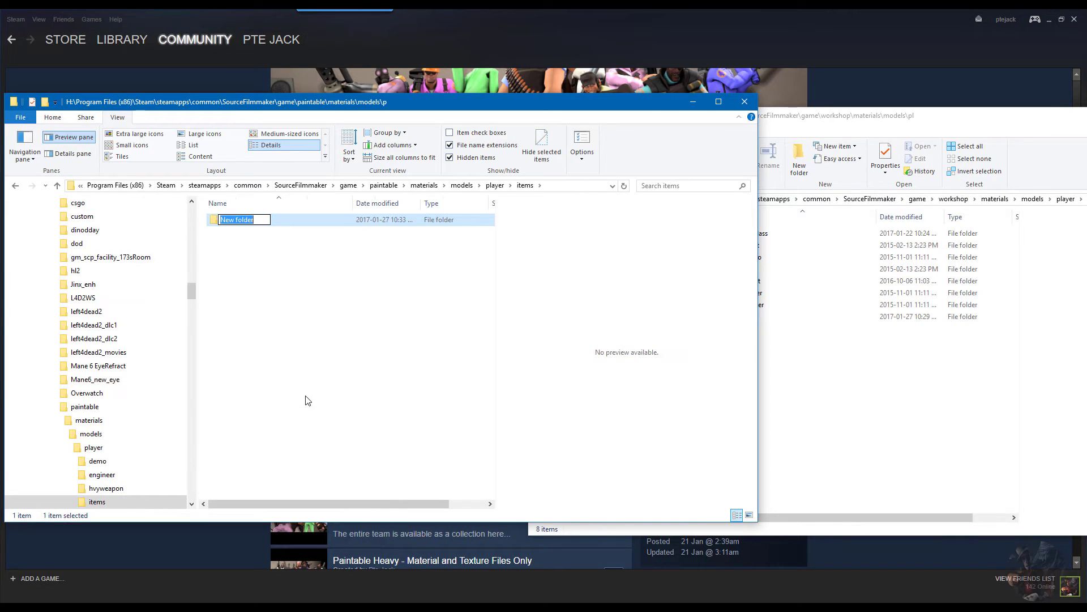
{"action": "type", "text": "spy"}
{"action": "key", "text": "Return"}
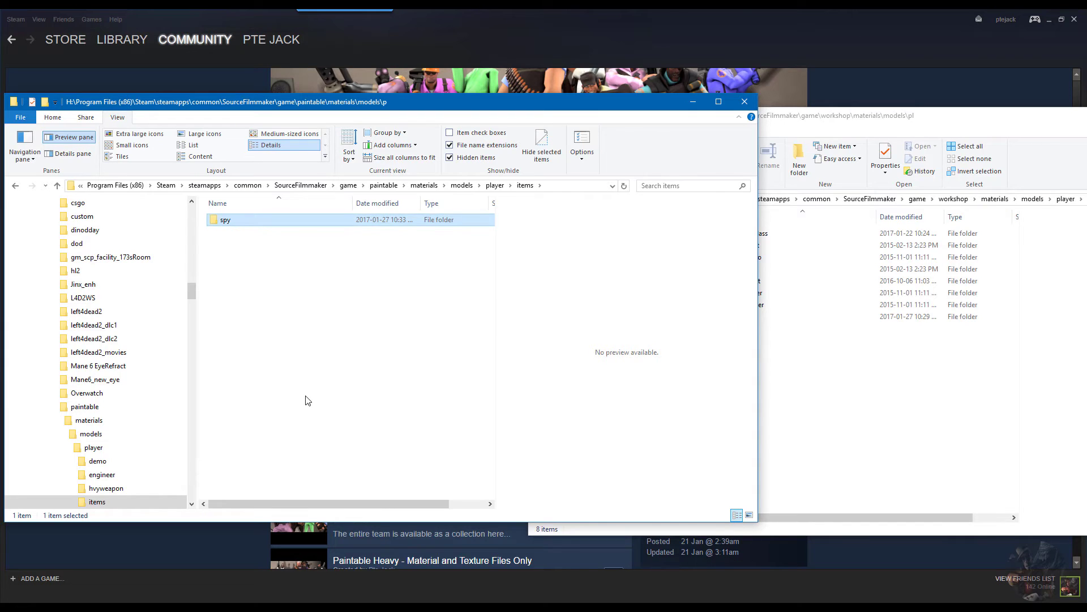
{"action": "key", "text": "Return"}
Copy the four spy_openjacket VMT and VTF files from the workshop's items\spy folder into paintable's empty items\spy folder
{"action": "left_click", "coordinate": [905, 402]}
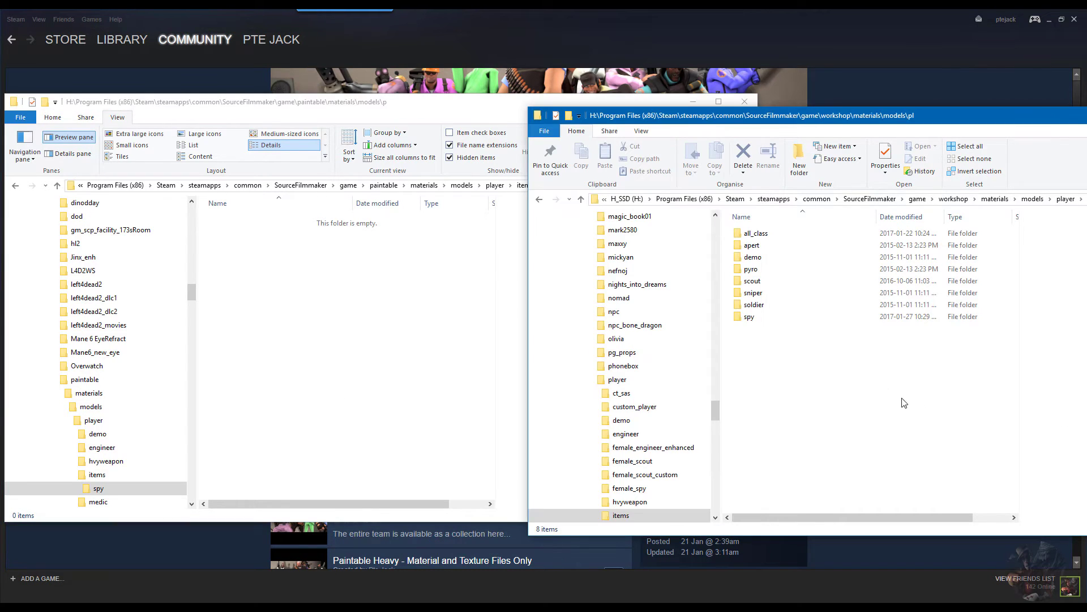
{"action": "double_click", "coordinate": [752, 316]}
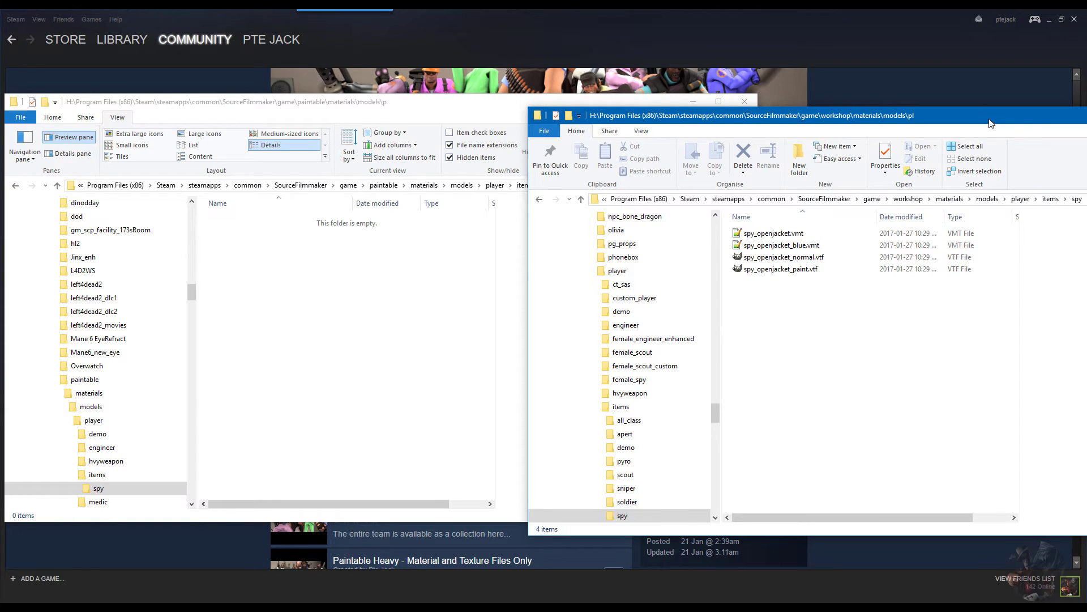
{"action": "left_click_drag", "start_coordinate": [991, 123], "coordinate": [938, 98]}
{"action": "left_click", "coordinate": [731, 212]}
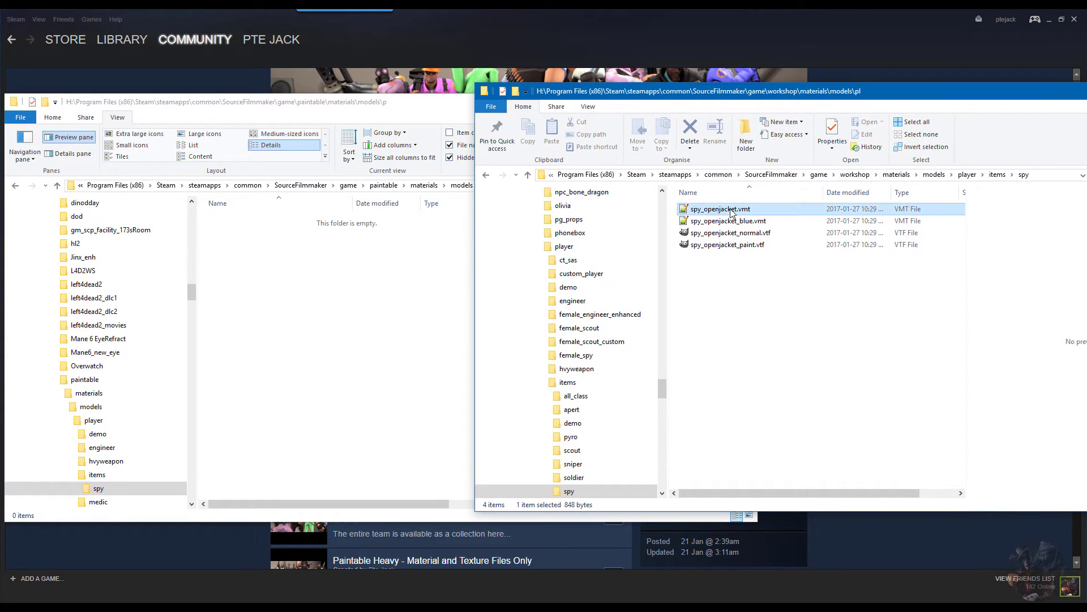
{"action": "left_click", "coordinate": [734, 246], "text": "shift"}
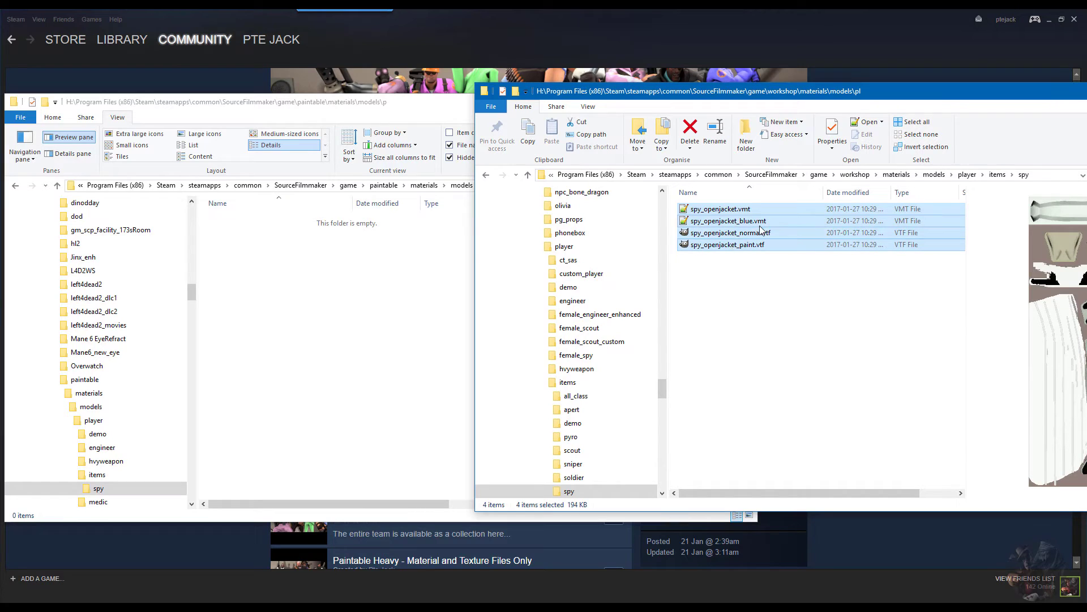
{"action": "left_click_drag", "start_coordinate": [762, 230], "coordinate": [259, 273]}
{"action": "right_click_drag", "start_coordinate": [259, 273], "coordinate": [259, 271]}
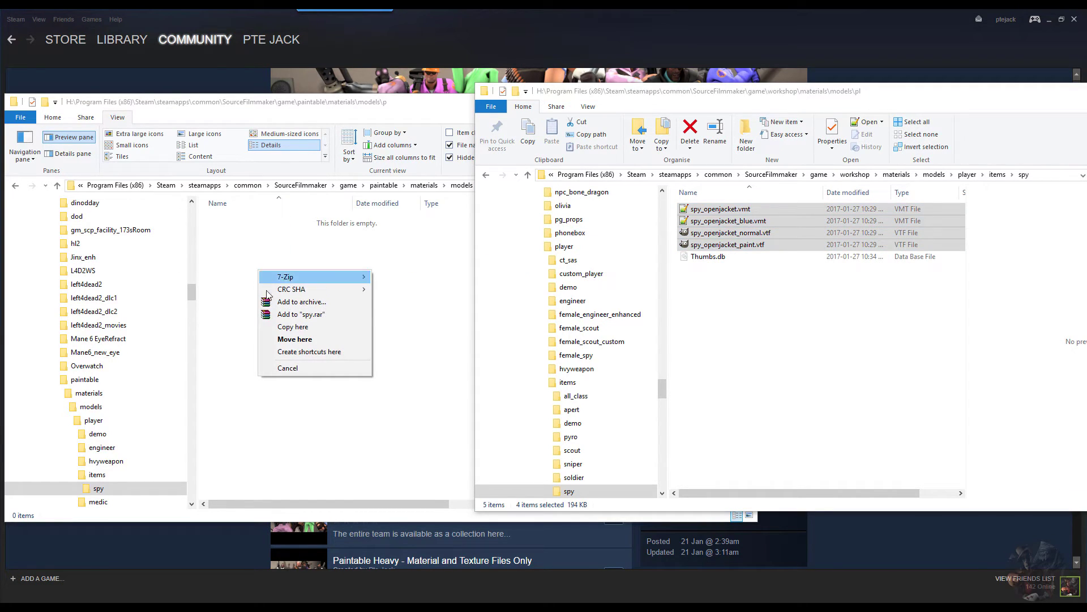
{"action": "left_click", "coordinate": [284, 328]}
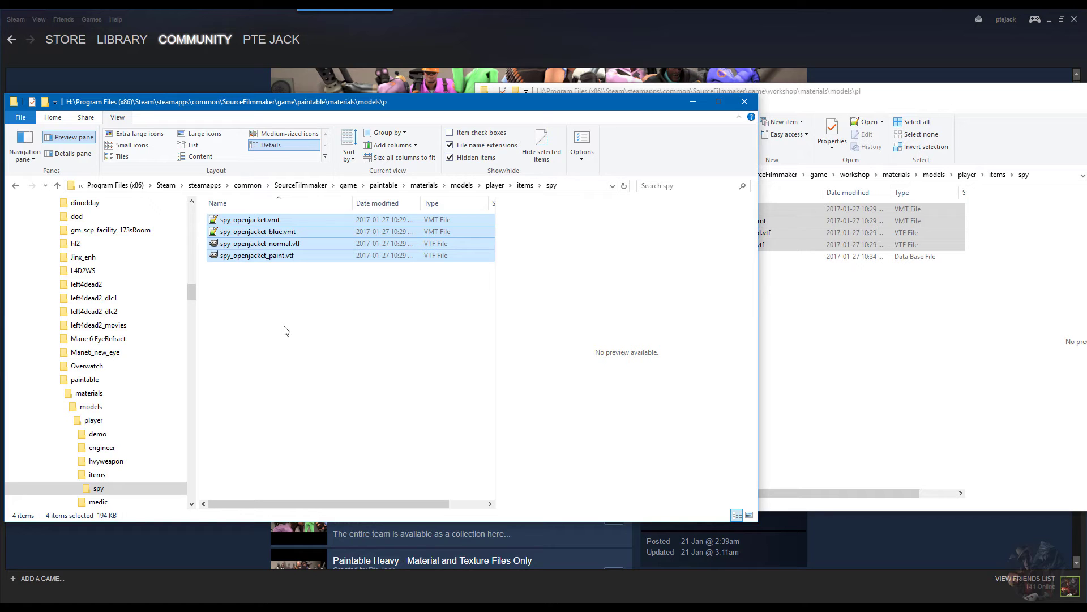
Close the File Explorer window showing the workshop's spy folder
{"action": "left_click", "coordinate": [917, 86]}
{"action": "mouse_move", "coordinate": [984, 97]}
{"action": "left_mouse_down"}
{"action": "mouse_move", "coordinate": [899, 215]}
{"action": "mouse_move", "coordinate": [644, 242]}
{"action": "left_mouse_up"}
{"action": "left_click", "coordinate": [876, 236]}
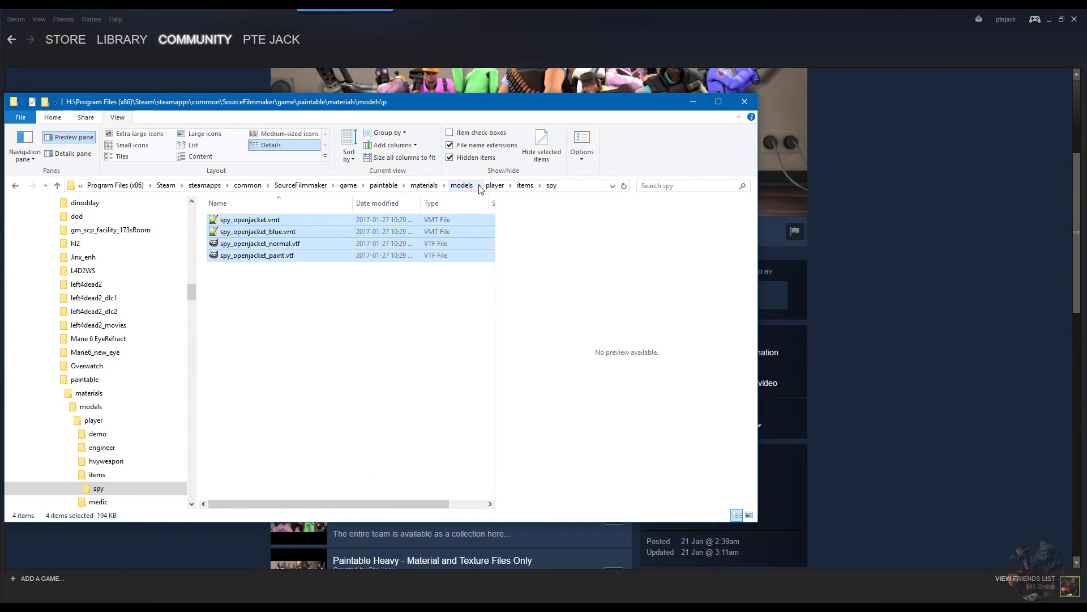
Examine the contents of paintable's demo folder, its hwm subfolder and the engineer folder for files unrelated to painting
{"action": "left_click", "coordinate": [496, 185]}
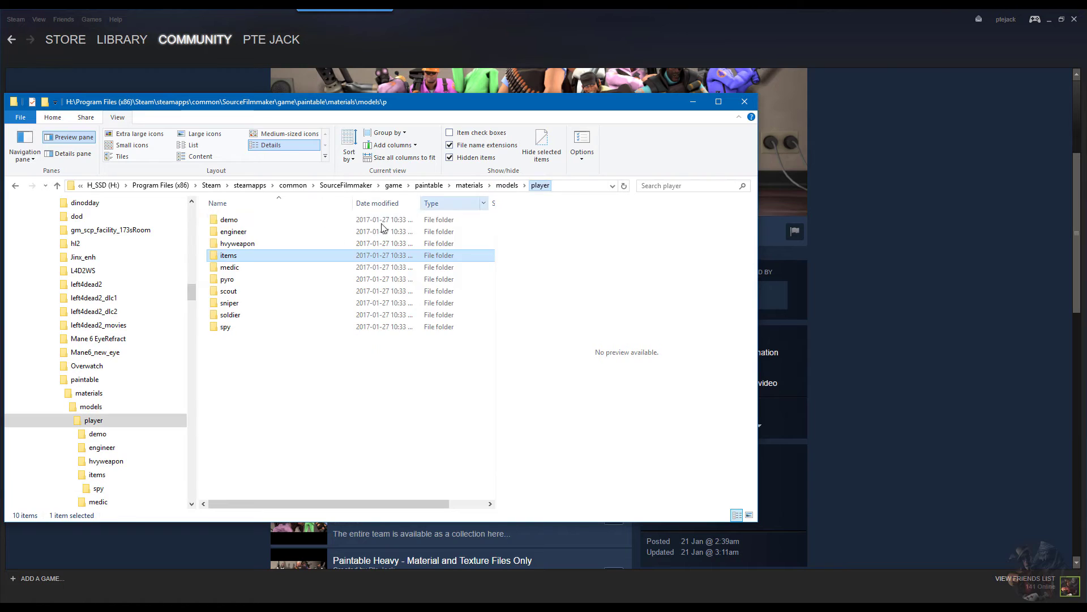
{"action": "left_click", "coordinate": [246, 222]}
{"action": "double_click", "coordinate": [246, 222]}
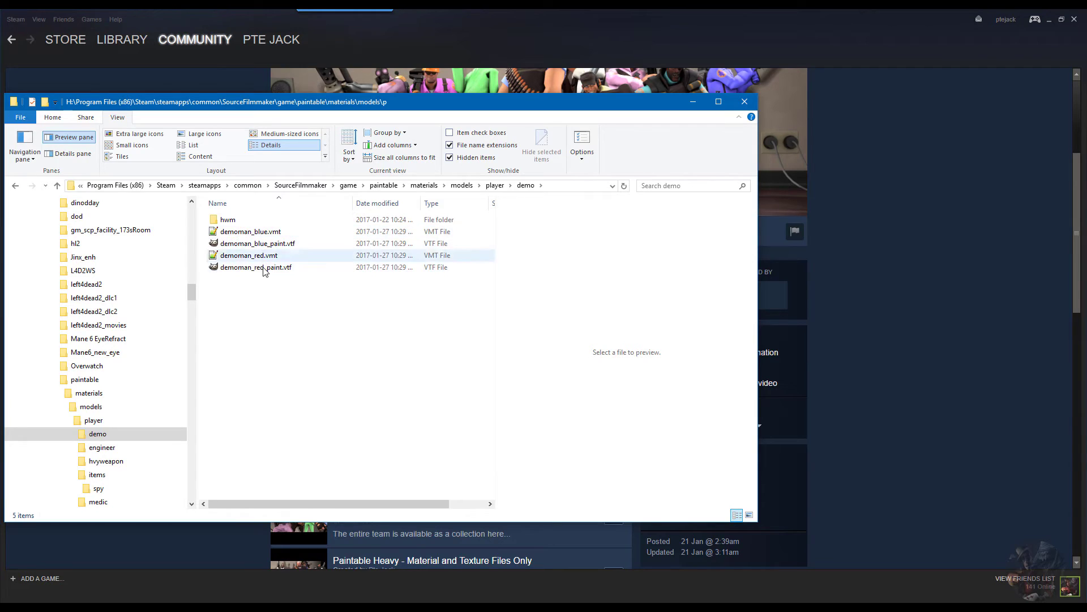
{"action": "double_click", "coordinate": [231, 221]}
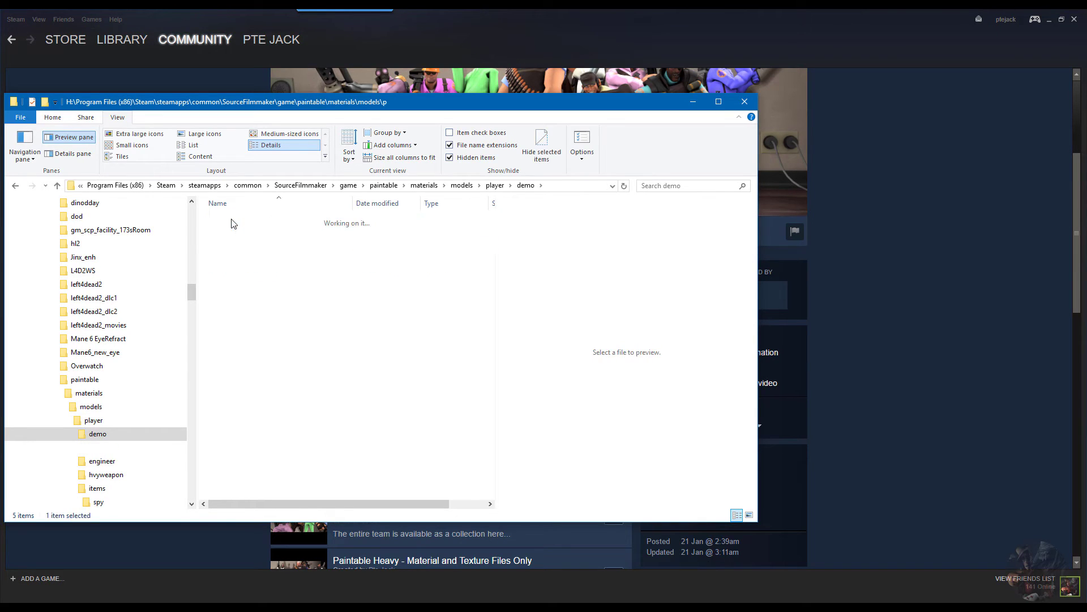
{"action": "left_click", "coordinate": [495, 186]}
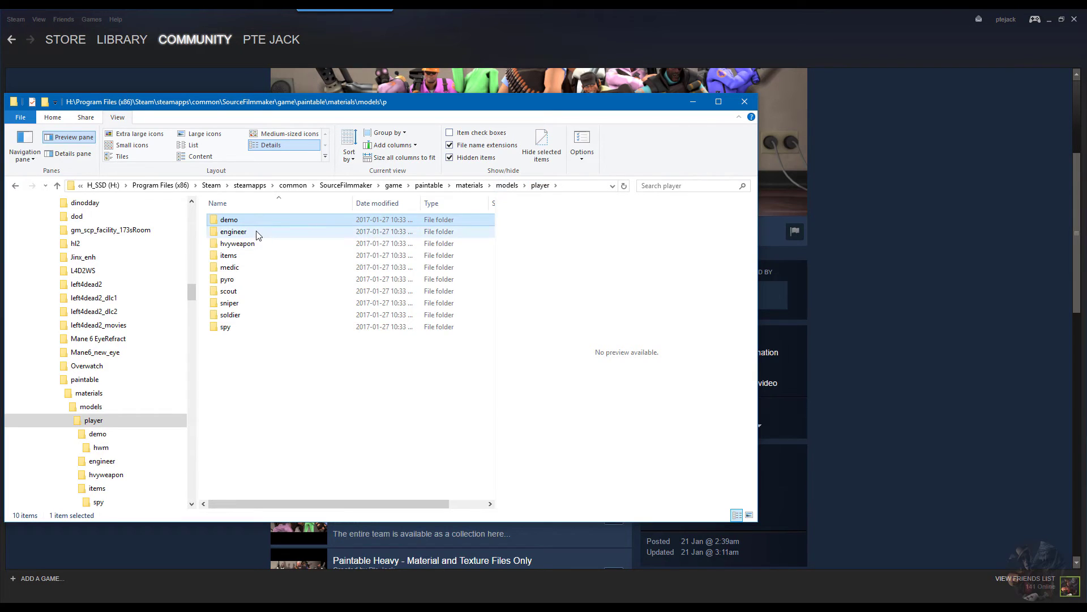
{"action": "double_click", "coordinate": [256, 232]}
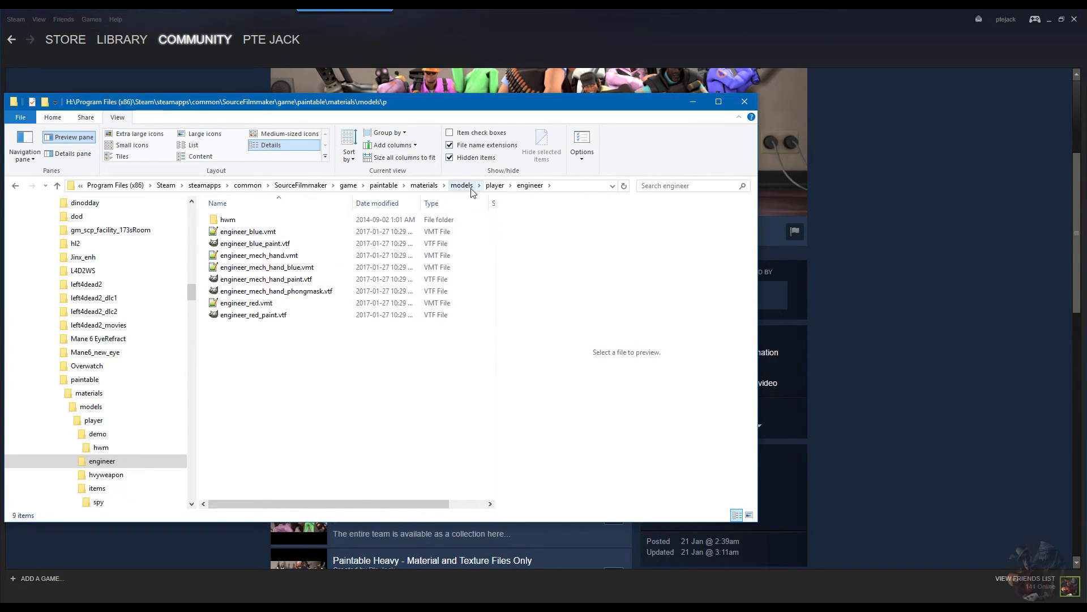
Delete the four hvyweapon_maimed and hvyweapon_maimed_blu VMT and VTF files from paintable's hvyweapon folder
{"action": "left_click", "coordinate": [495, 185]}
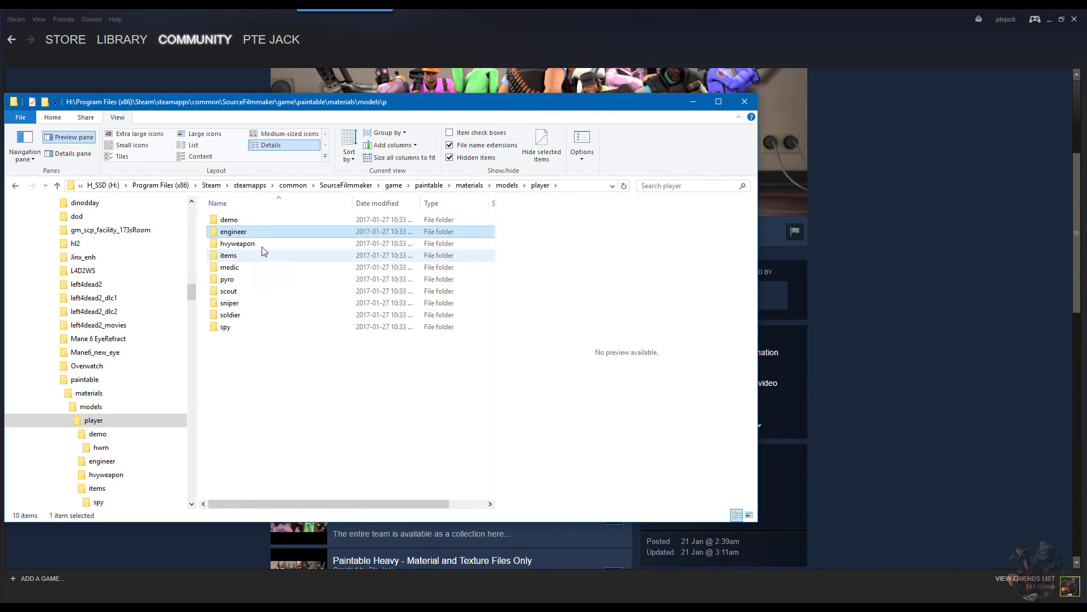
{"action": "double_click", "coordinate": [257, 244]}
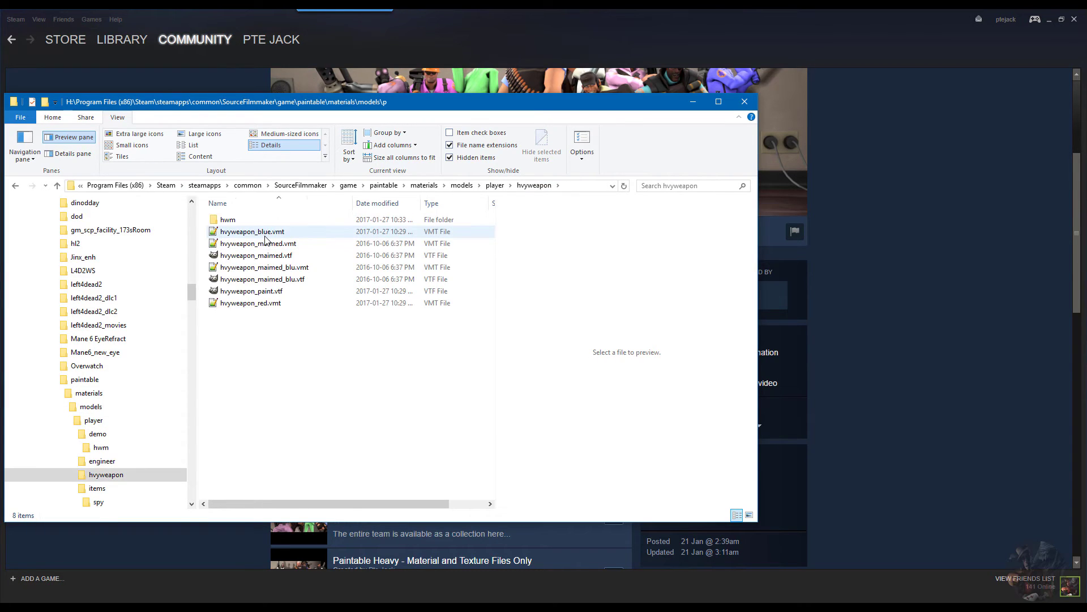
{"action": "left_click", "coordinate": [270, 244]}
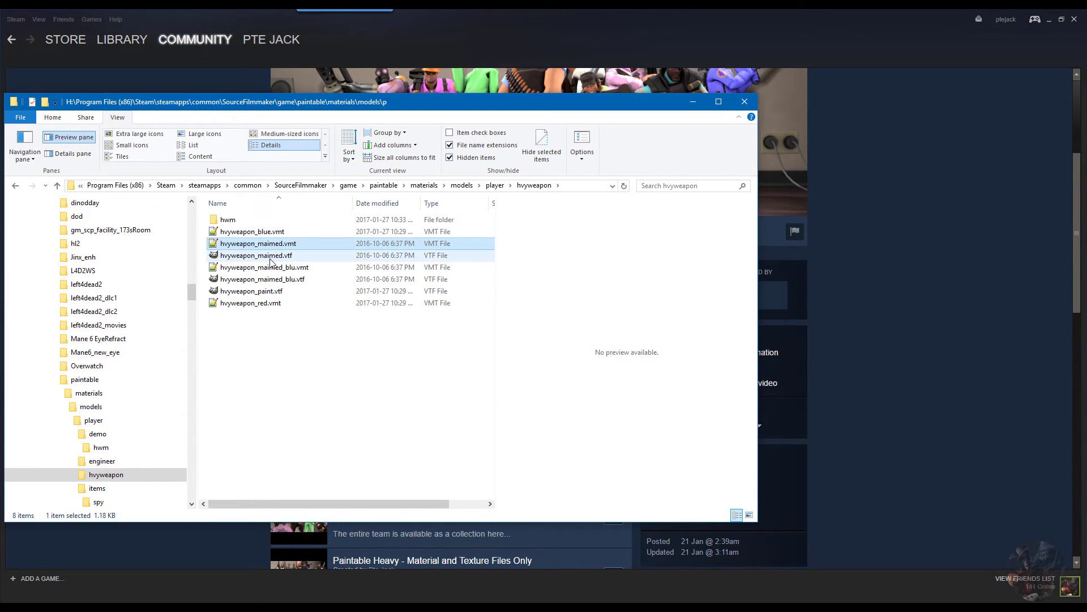
{"action": "left_click", "coordinate": [271, 255], "text": "ctrl"}
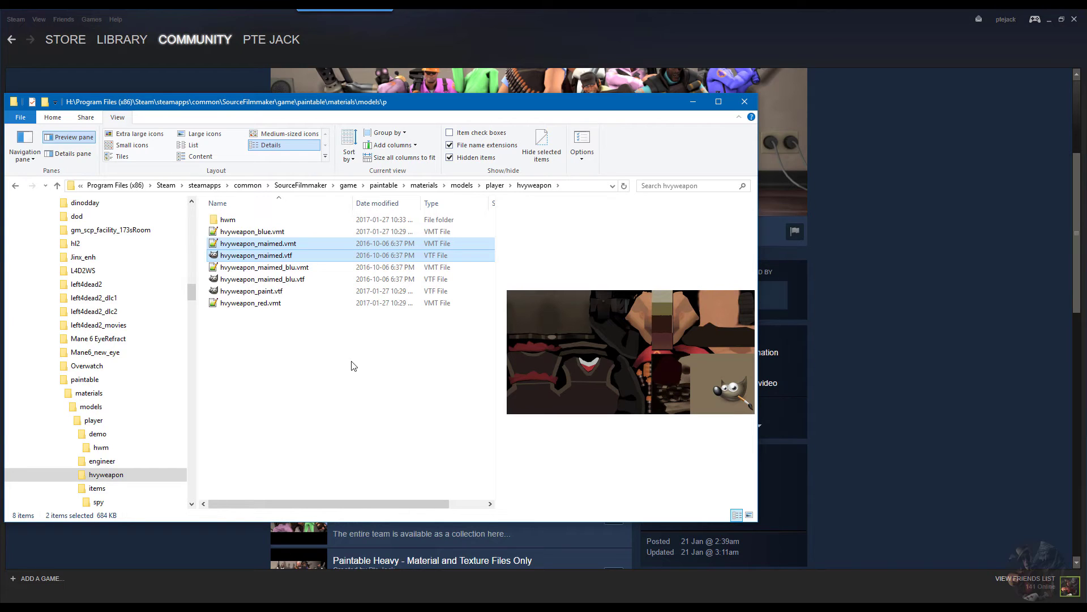
{"action": "left_click", "coordinate": [309, 267], "text": "ctrl"}
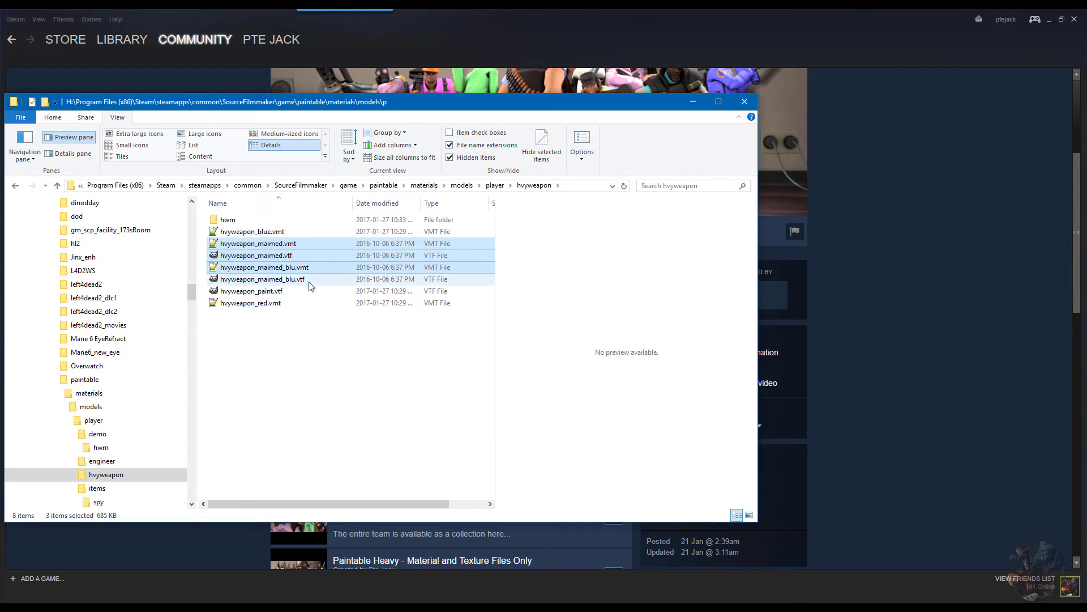
{"action": "left_click", "coordinate": [309, 279], "text": "ctrl"}
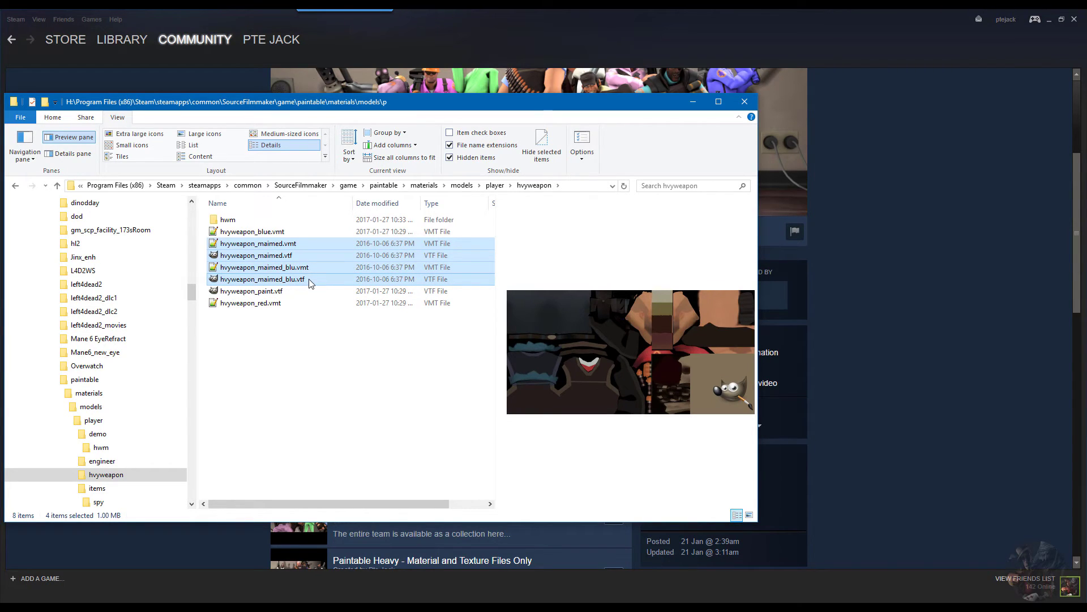
{"action": "key", "text": "Delete"}
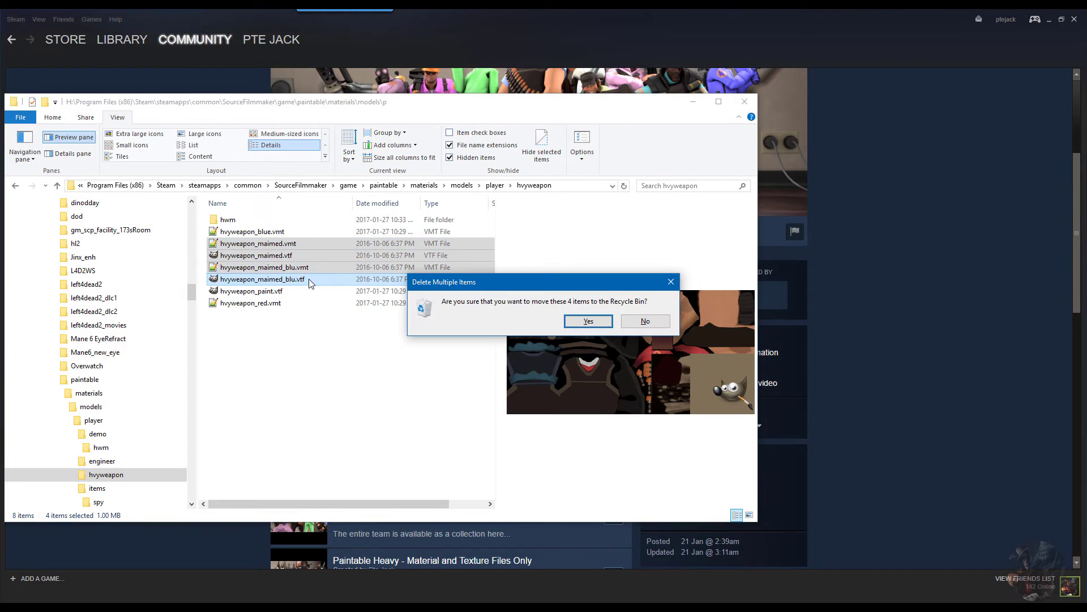
{"action": "left_click", "coordinate": [587, 321]}
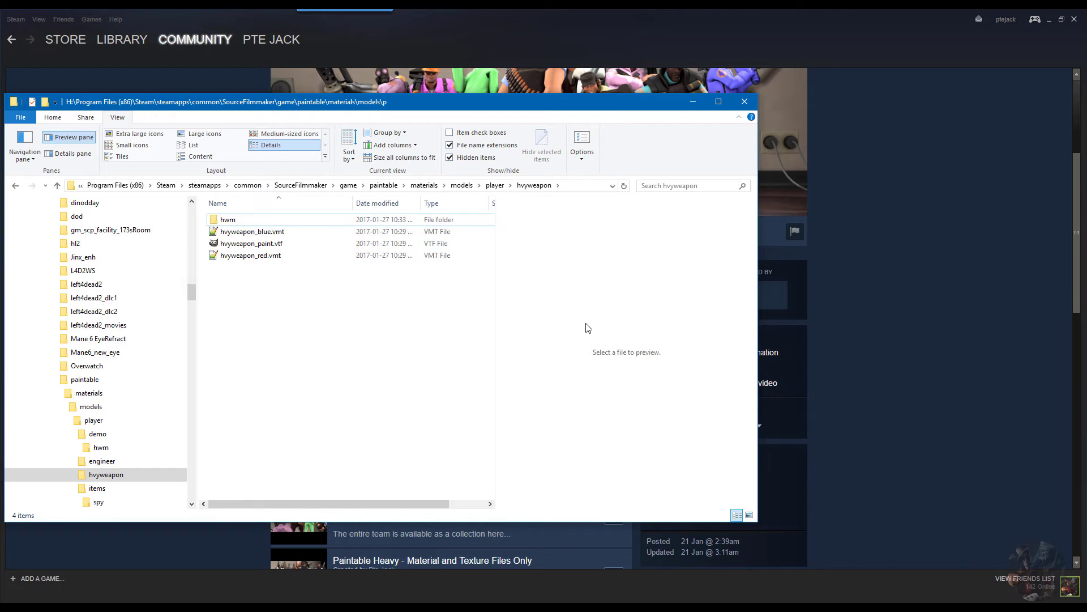
Examine the files in paintable's medic and pyro folders, previewing pyro_lightwarp.vtf
{"action": "left_click", "coordinate": [496, 186]}
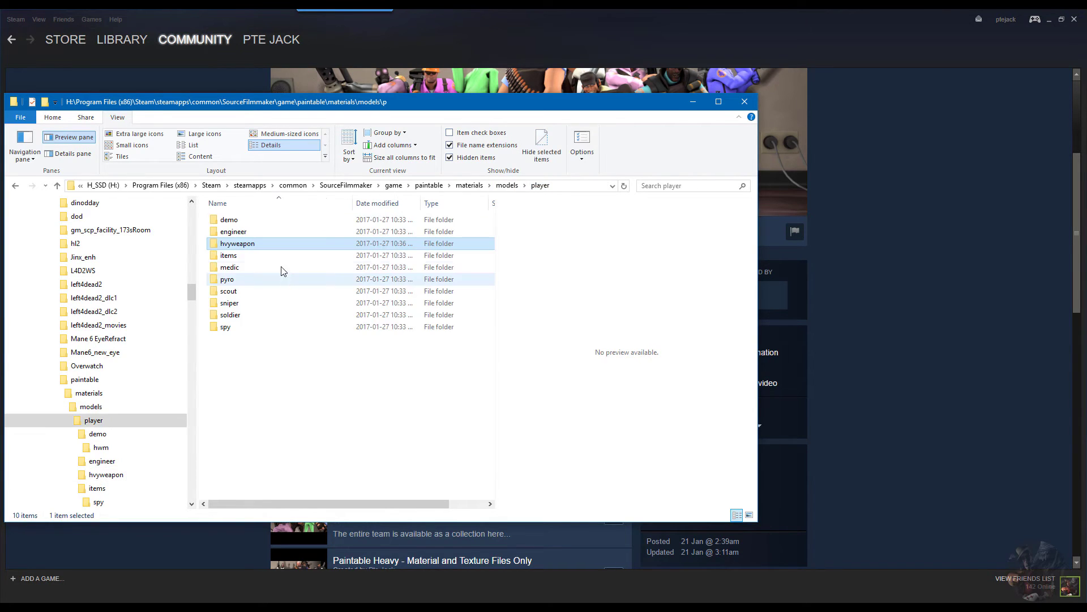
{"action": "double_click", "coordinate": [239, 269]}
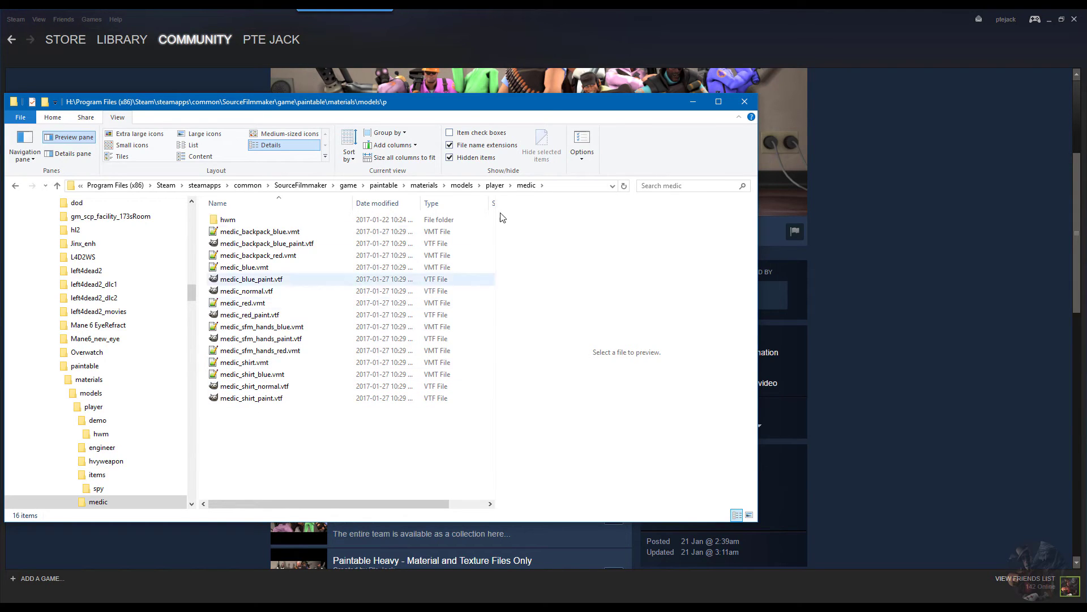
{"action": "left_click", "coordinate": [501, 186]}
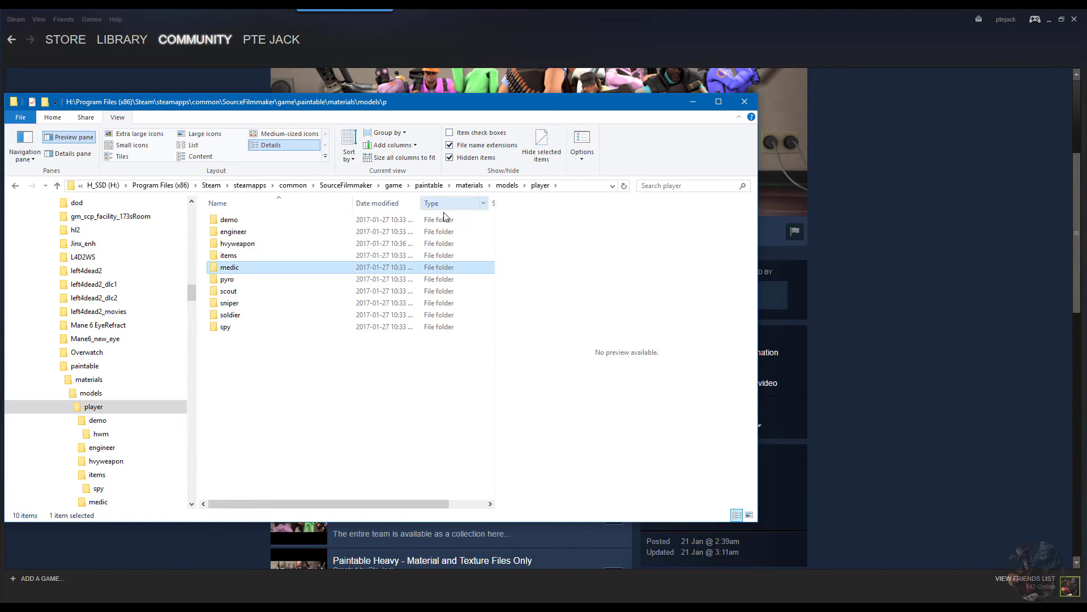
{"action": "double_click", "coordinate": [229, 280]}
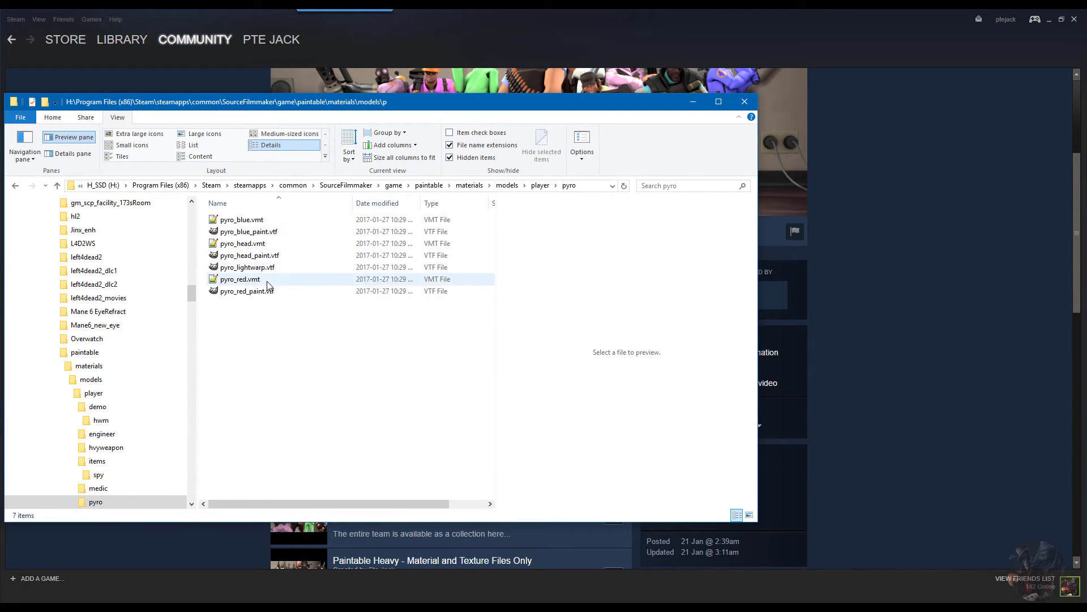
{"action": "left_click", "coordinate": [257, 270]}
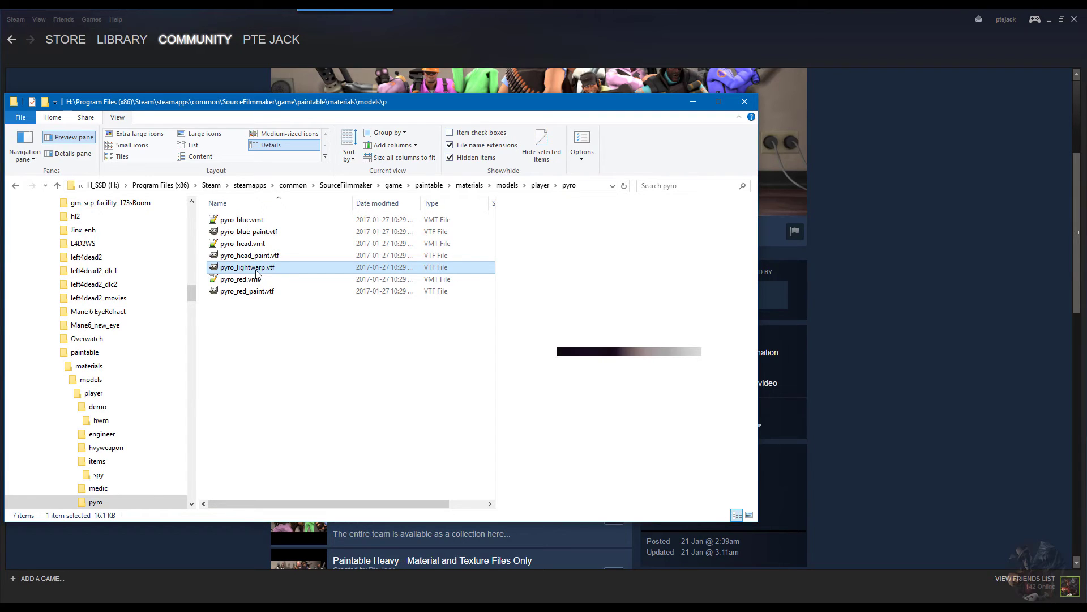
Delete scout_white.vmt and scout_white2.vtf from paintable's scout folder
{"action": "left_click", "coordinate": [541, 186]}
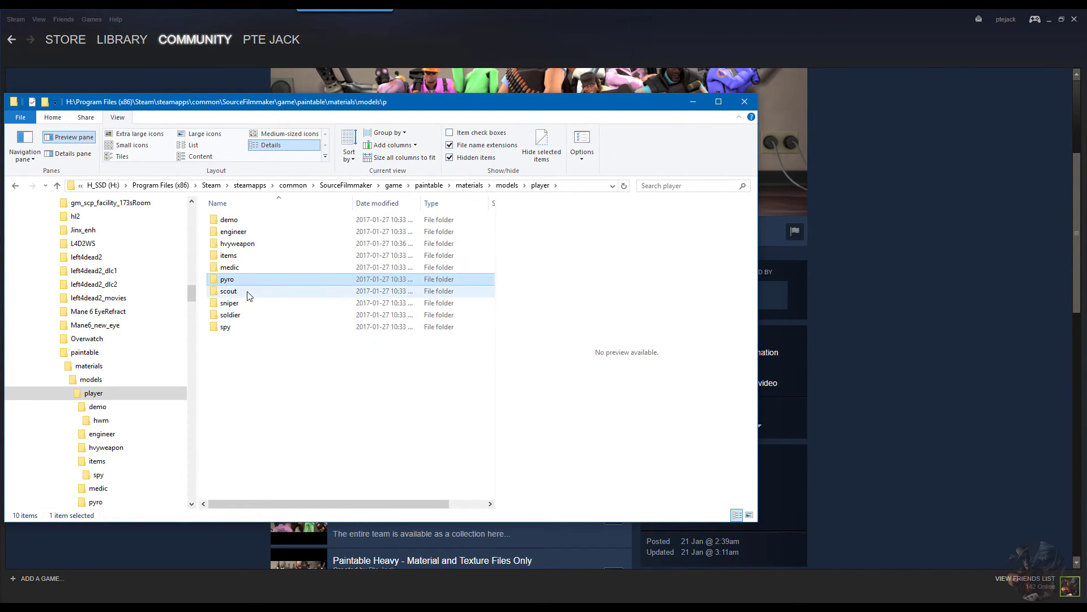
{"action": "left_click", "coordinate": [246, 292]}
{"action": "double_click", "coordinate": [246, 292]}
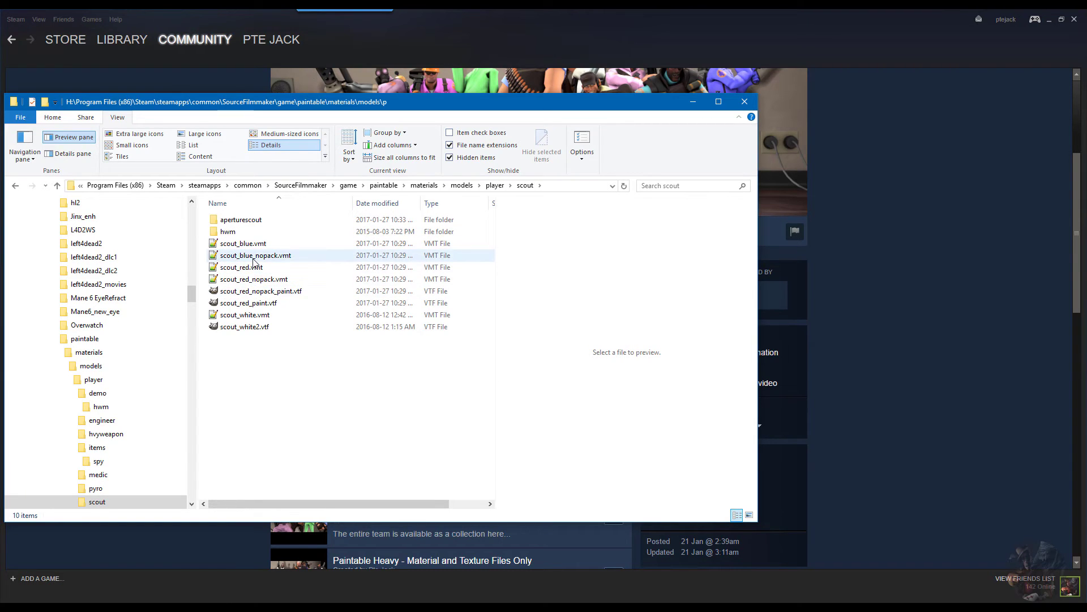
{"action": "left_click", "coordinate": [258, 315]}
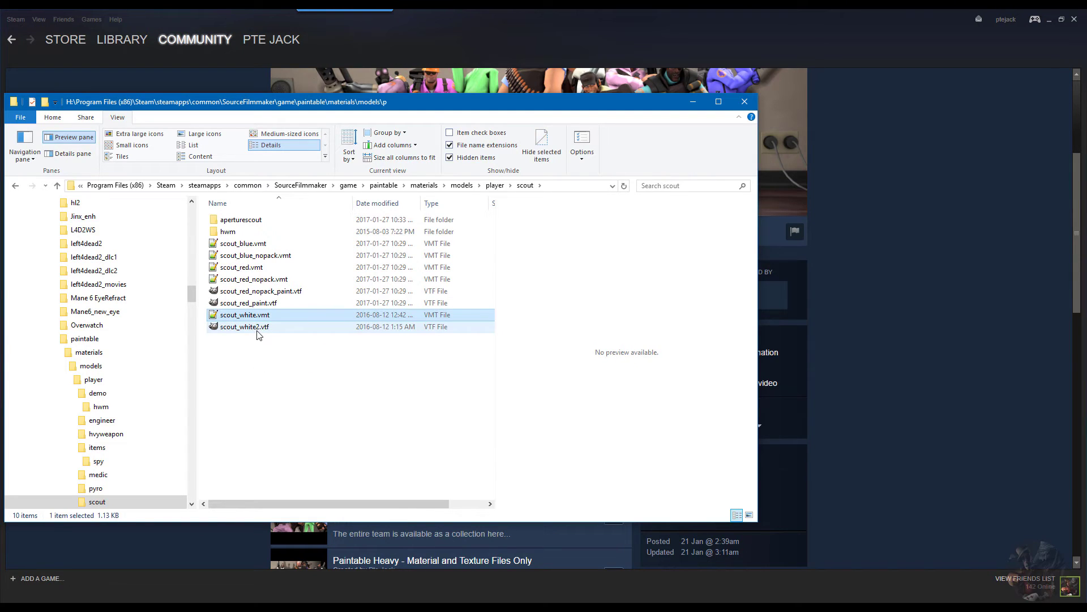
{"action": "left_click", "coordinate": [265, 328], "text": "shift"}
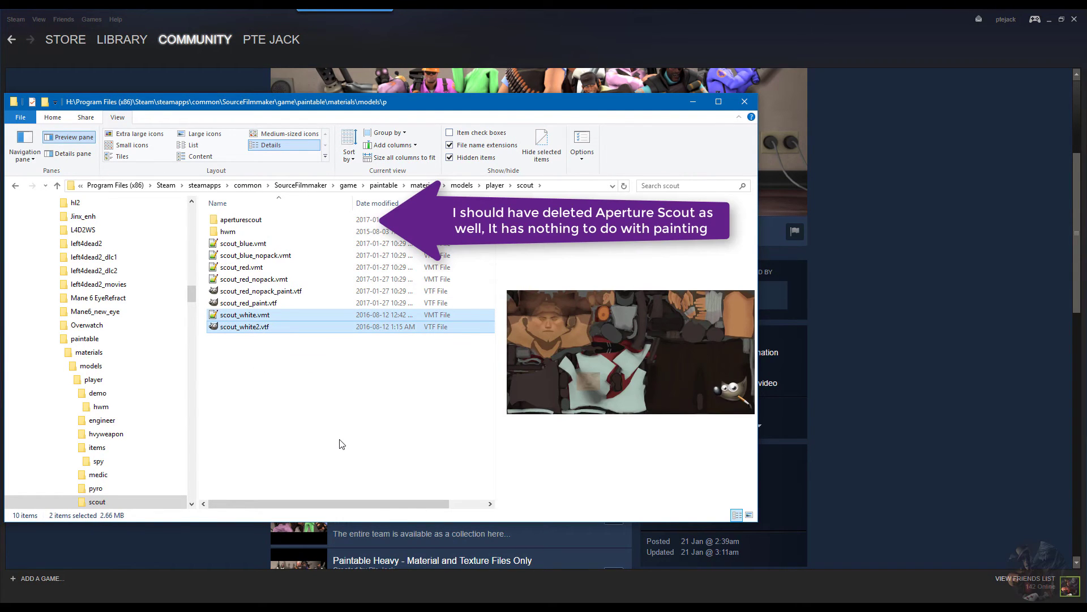
{"action": "key", "text": "Delete"}
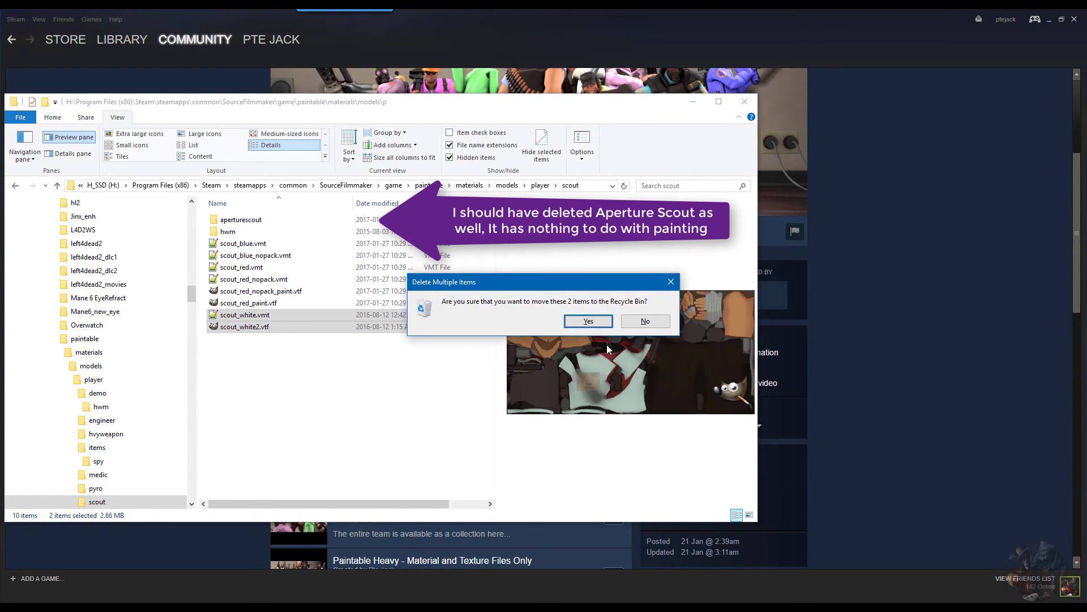
{"action": "left_click", "coordinate": [588, 321]}
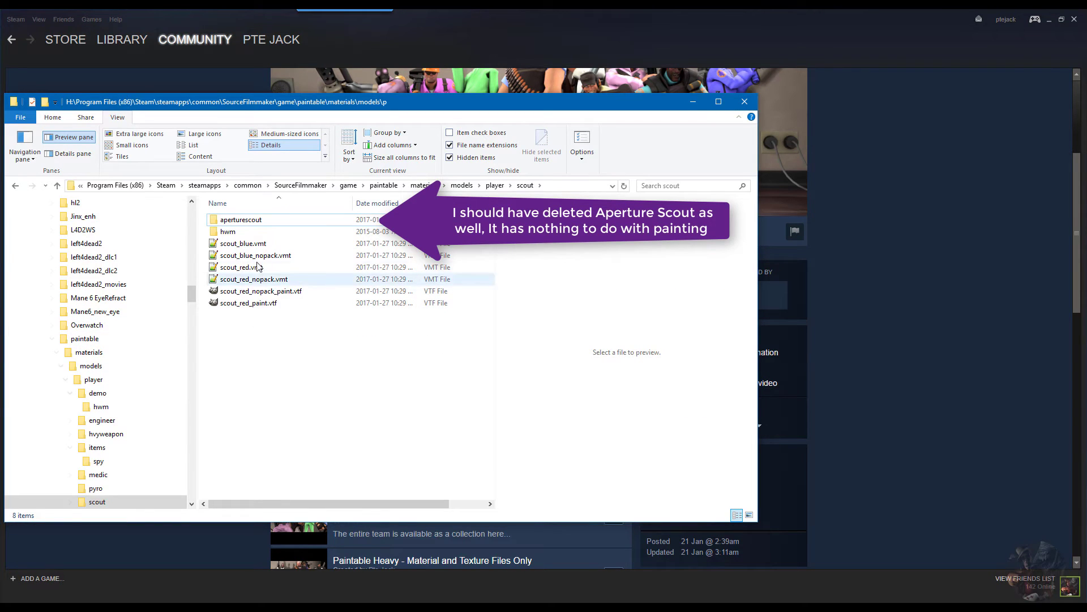
Examine the files in paintable's sniper, soldier and spy folders, and close the File Explorer window
{"action": "left_click", "coordinate": [495, 185]}
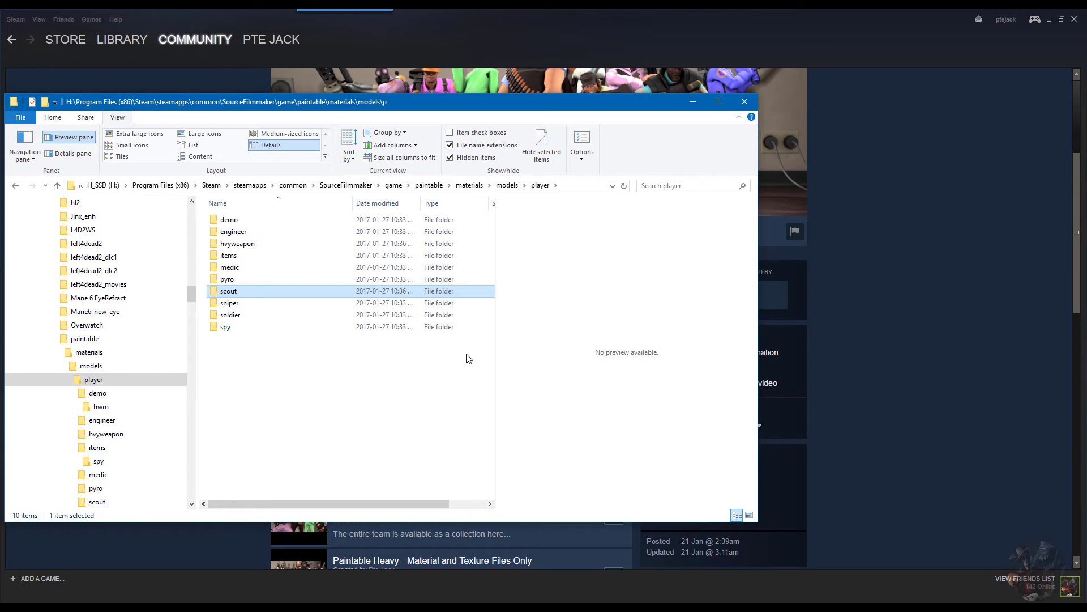
{"action": "left_click", "coordinate": [242, 307]}
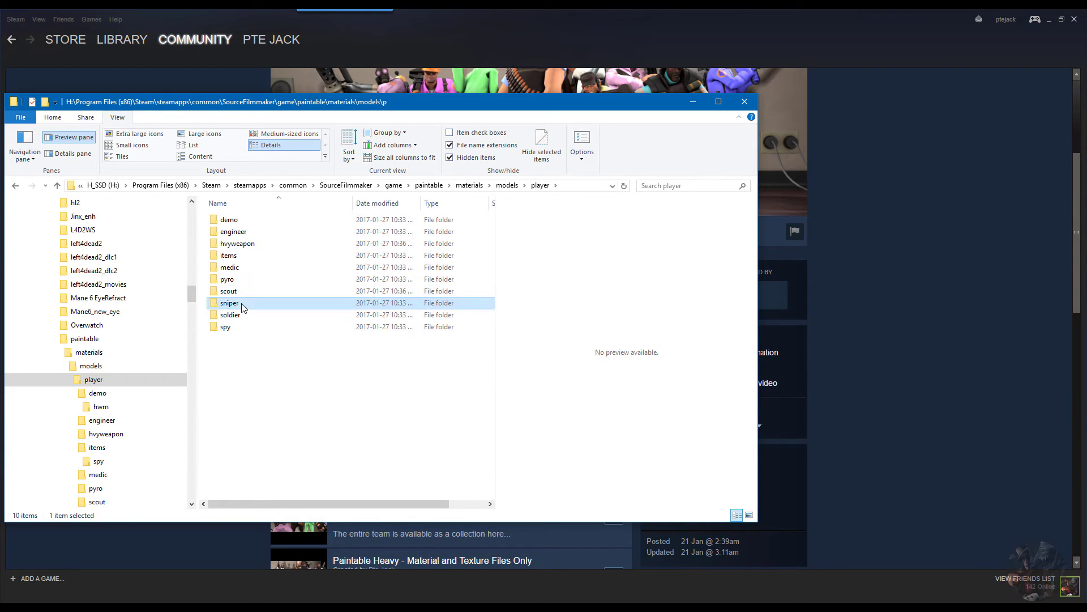
{"action": "double_click", "coordinate": [242, 305]}
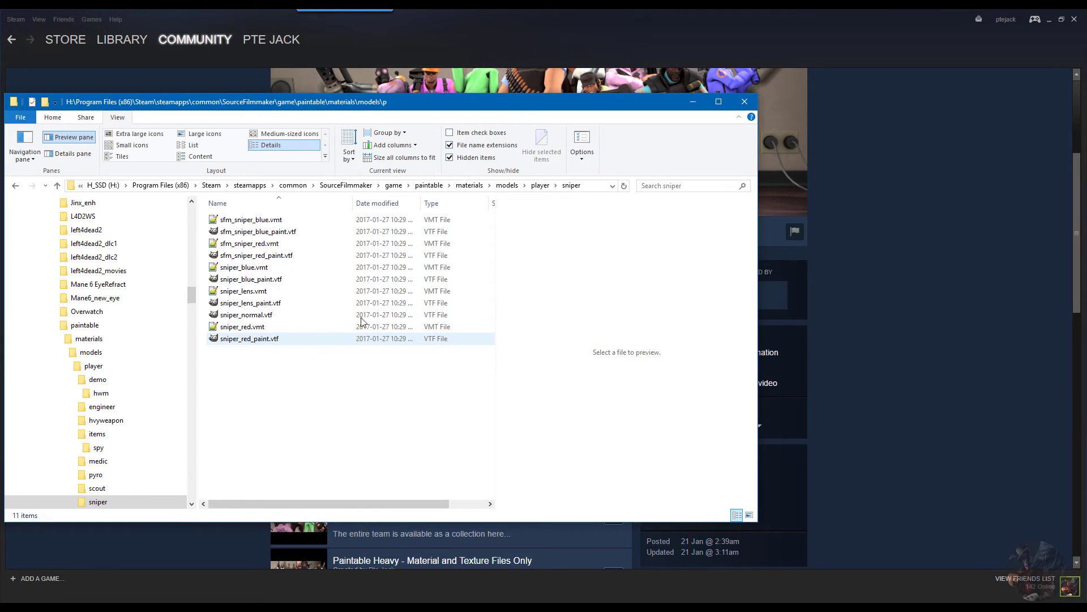
{"action": "left_click", "coordinate": [541, 186]}
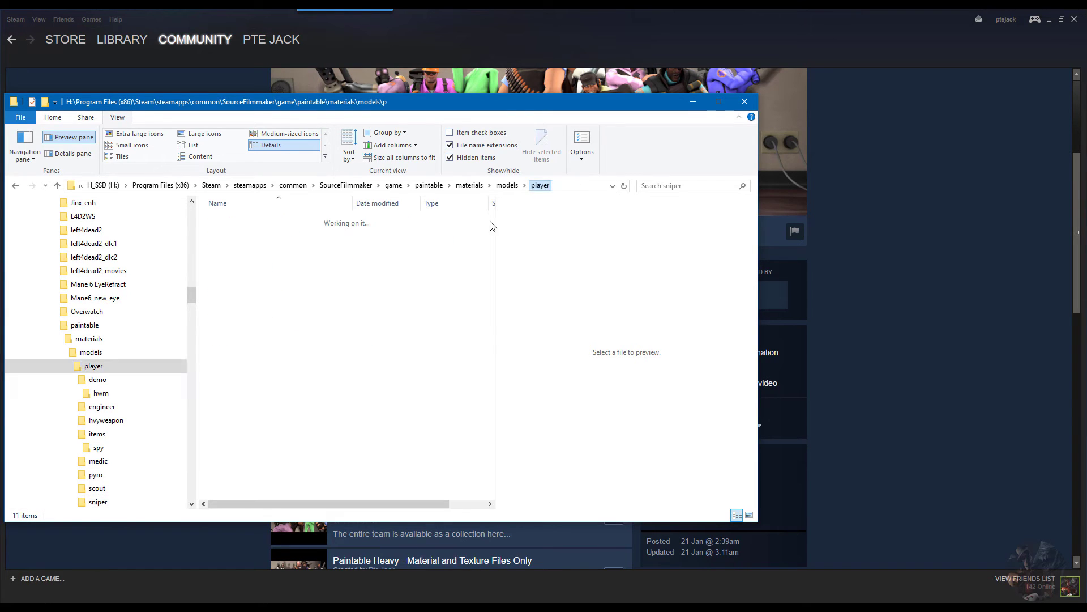
{"action": "double_click", "coordinate": [257, 315]}
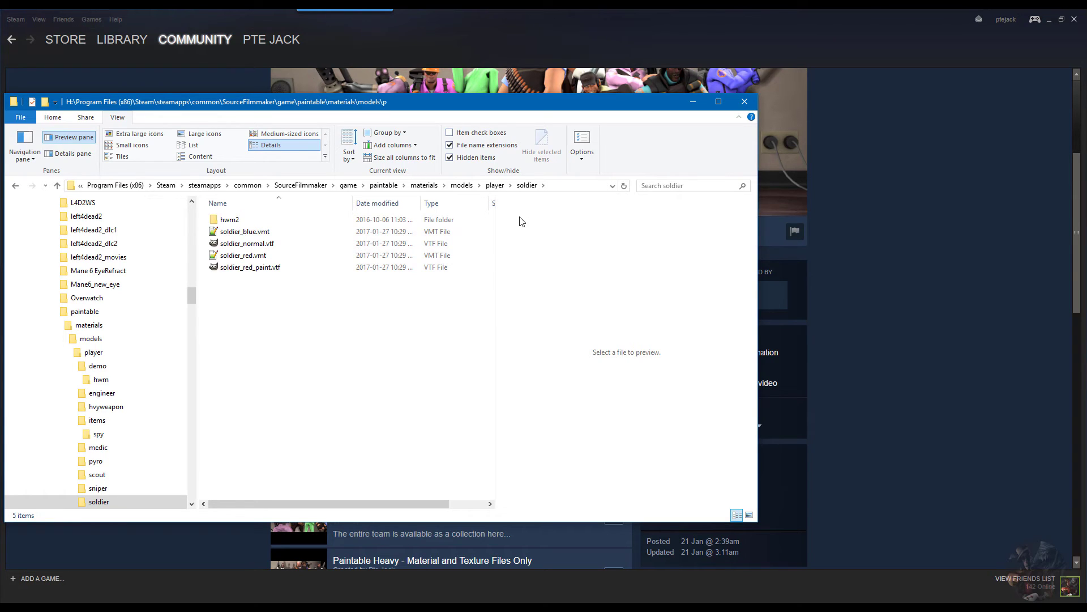
{"action": "left_click", "coordinate": [499, 189]}
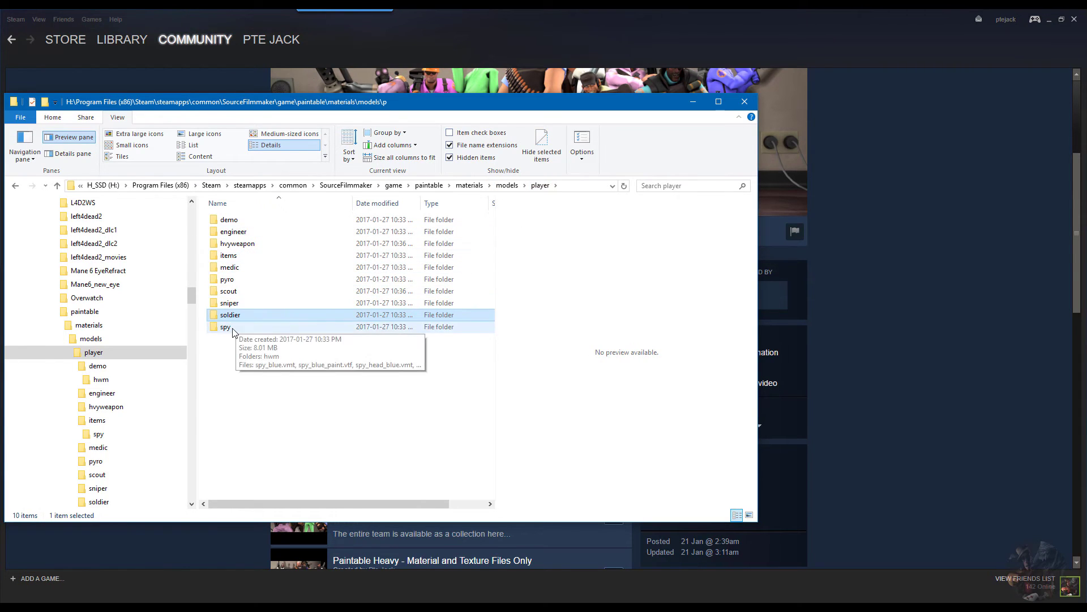
{"action": "left_click", "coordinate": [233, 329]}
{"action": "double_click", "coordinate": [233, 328]}
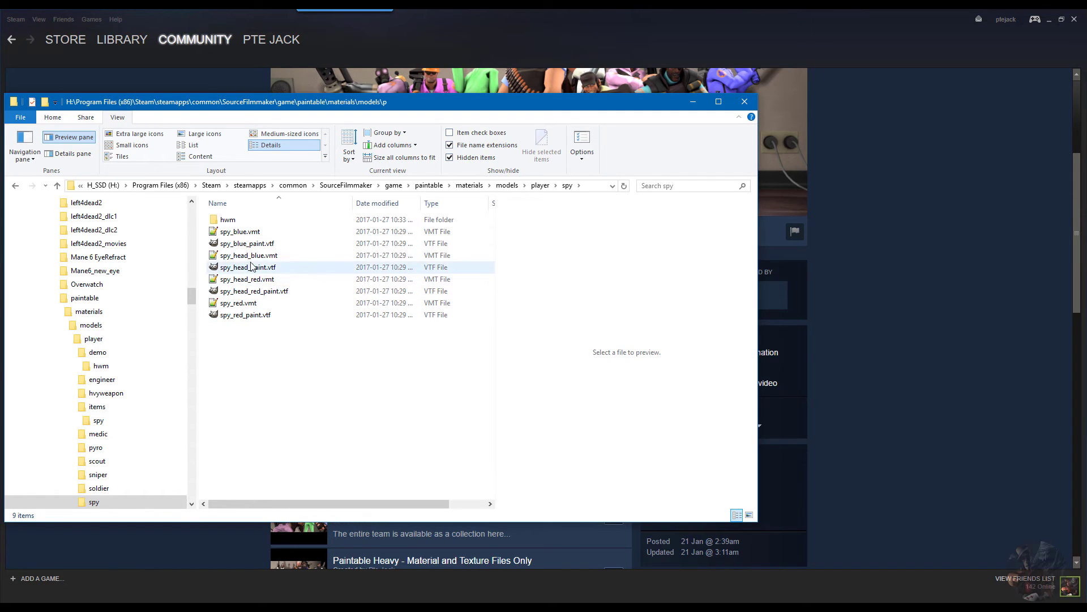
{"action": "left_click", "coordinate": [745, 102]}
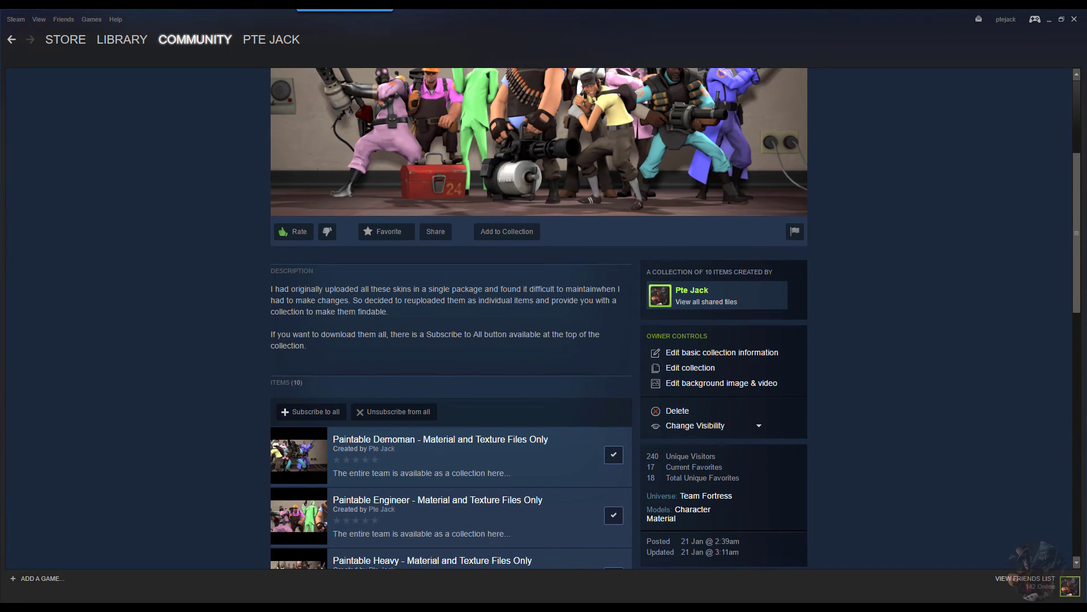
Launch the Source Filmmaker SDK from Steam
{"action": "left_click", "coordinate": [954, 607]}
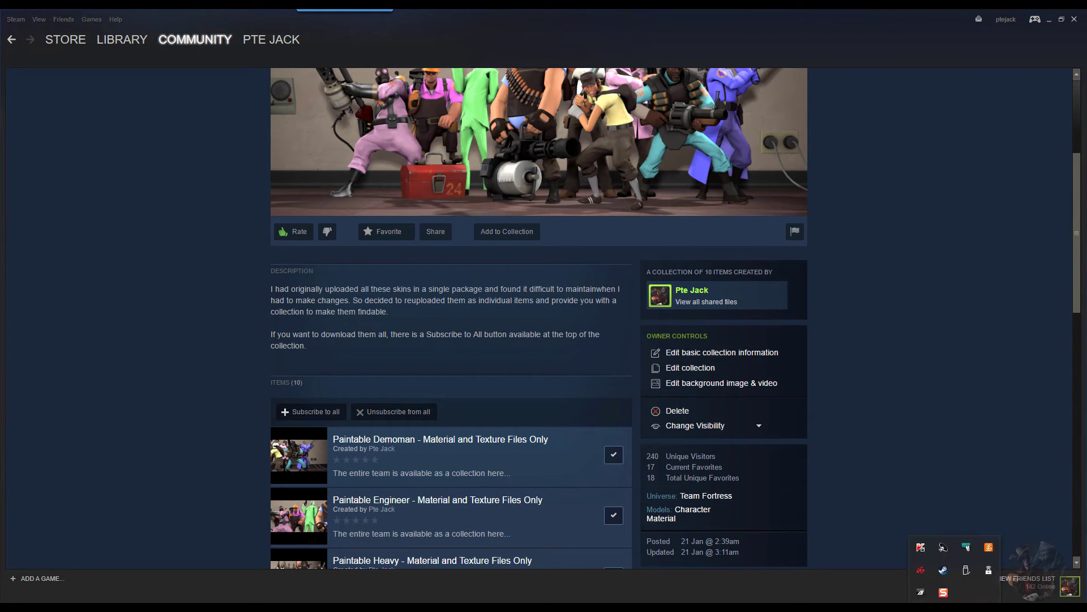
{"action": "right_click", "coordinate": [943, 575]}
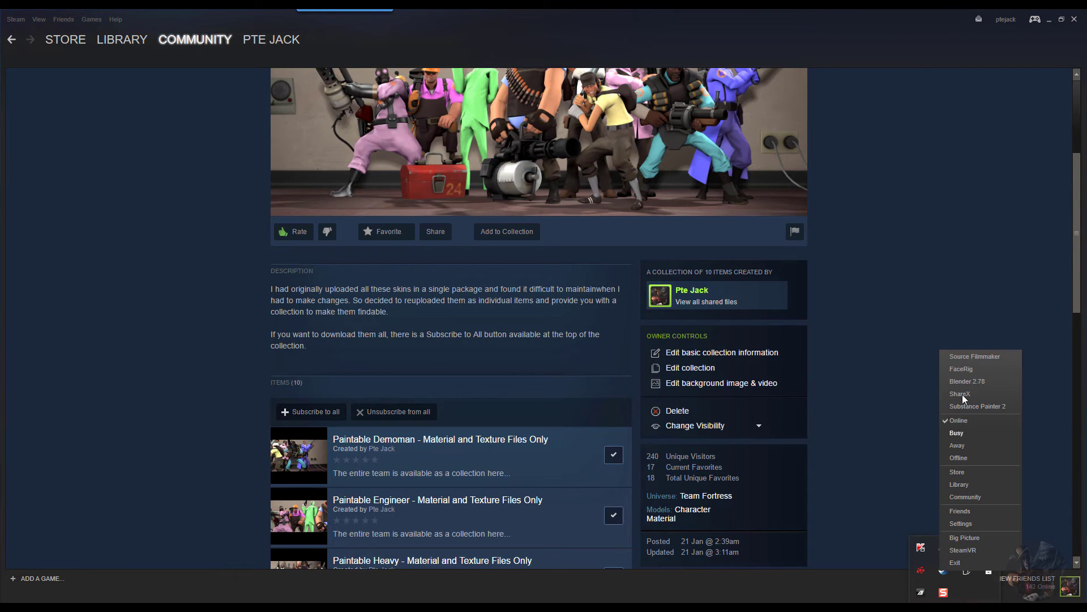
{"action": "left_click", "coordinate": [960, 358]}
{"action": "left_click", "coordinate": [477, 316]}
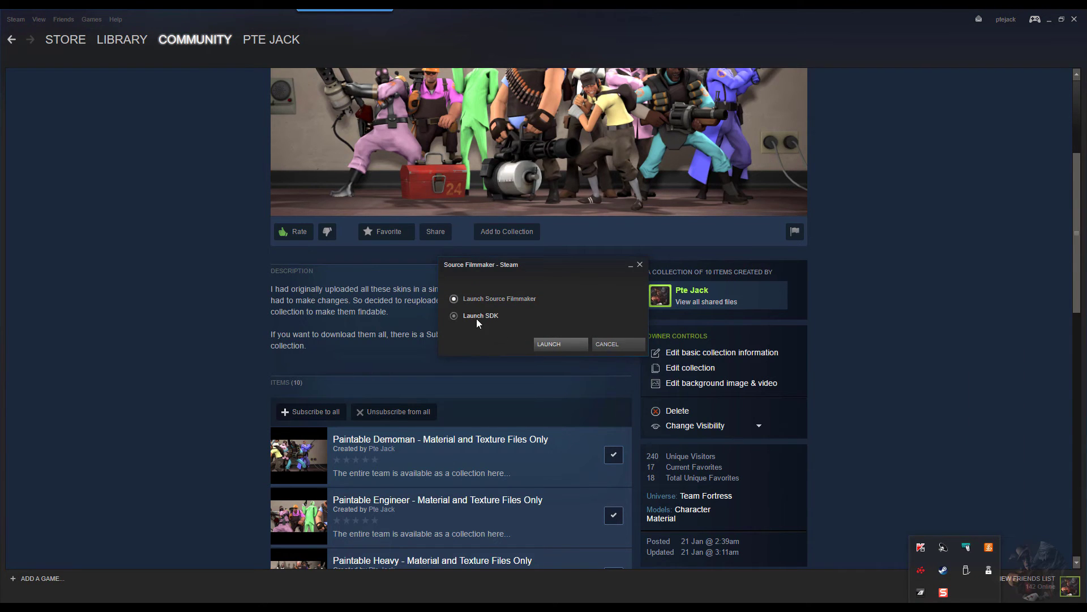
{"action": "left_click", "coordinate": [574, 345]}
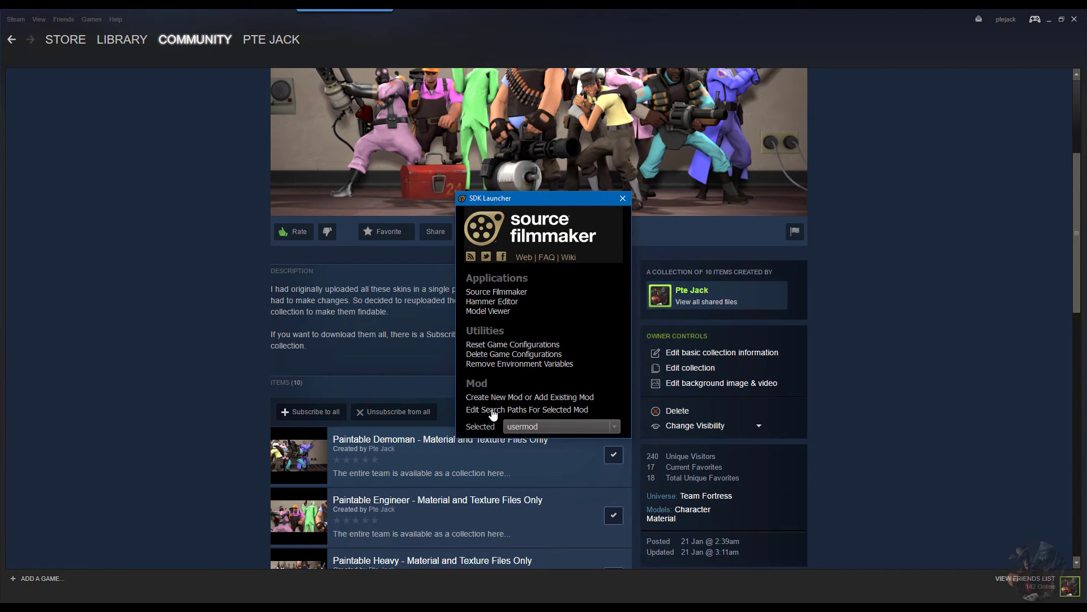
Enable paintable in usermod's search paths, move it to first place above tf_movies, and apply the change
{"action": "left_click", "coordinate": [493, 410]}
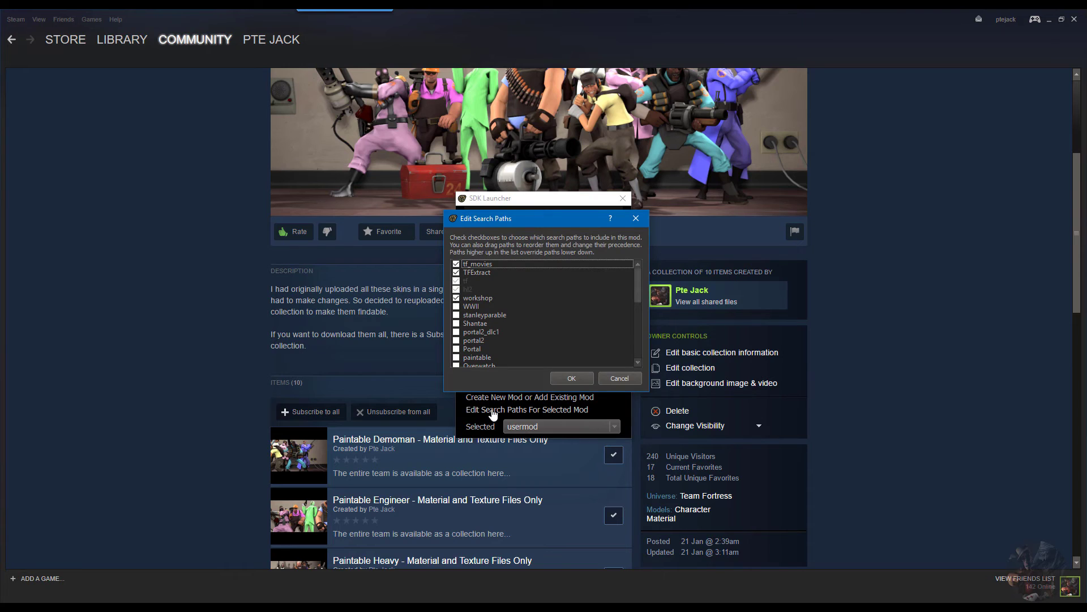
{"action": "scroll", "coordinate": [491, 297], "scroll_direction": "down", "scroll_amount": 10}
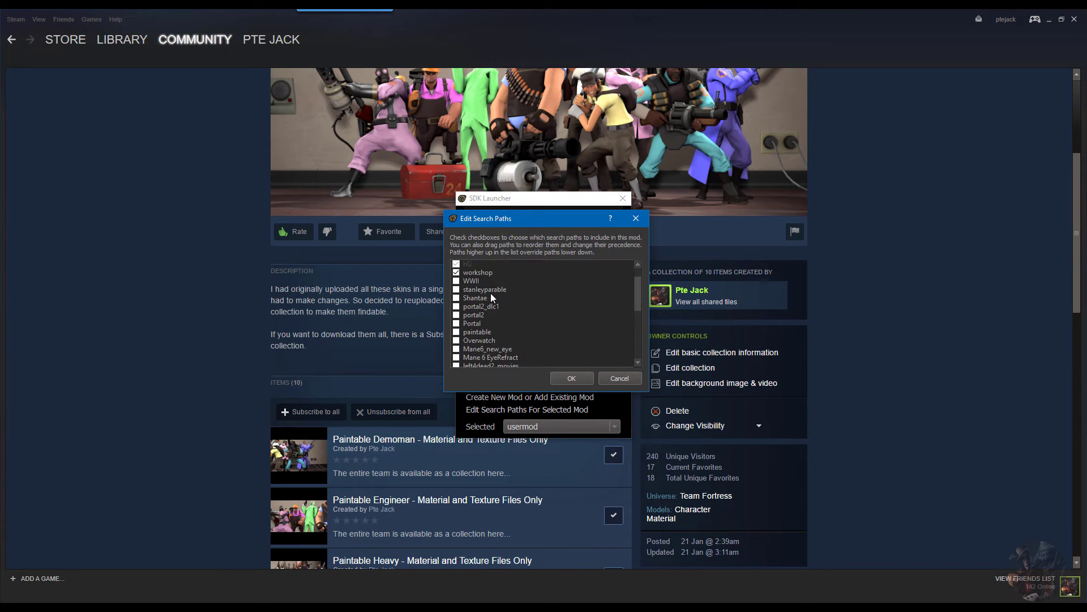
{"action": "scroll", "coordinate": [490, 314], "scroll_direction": "up", "scroll_amount": 8}
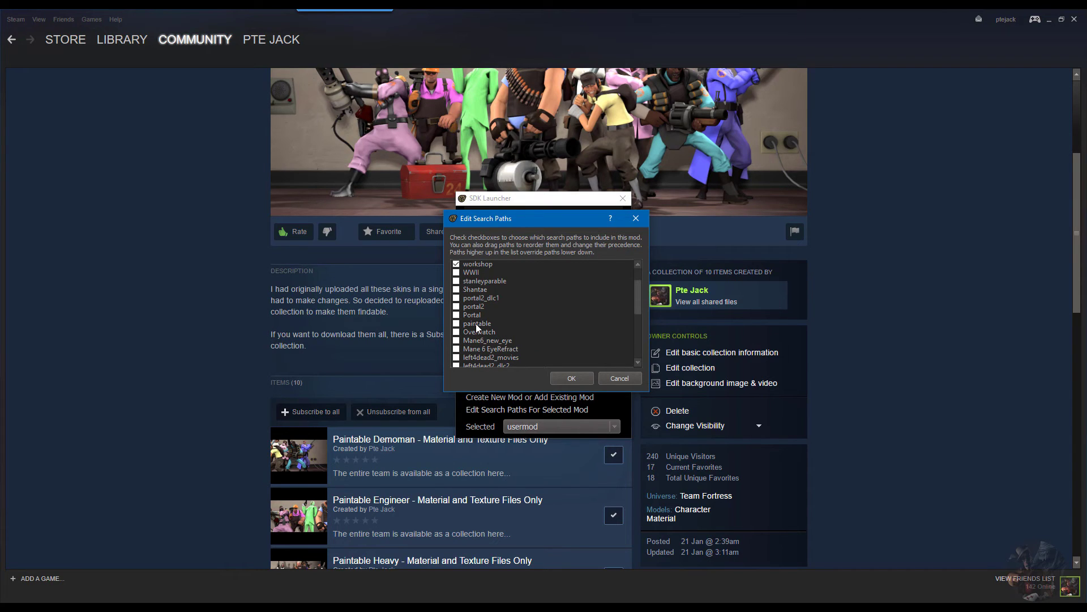
{"action": "left_click", "coordinate": [476, 324]}
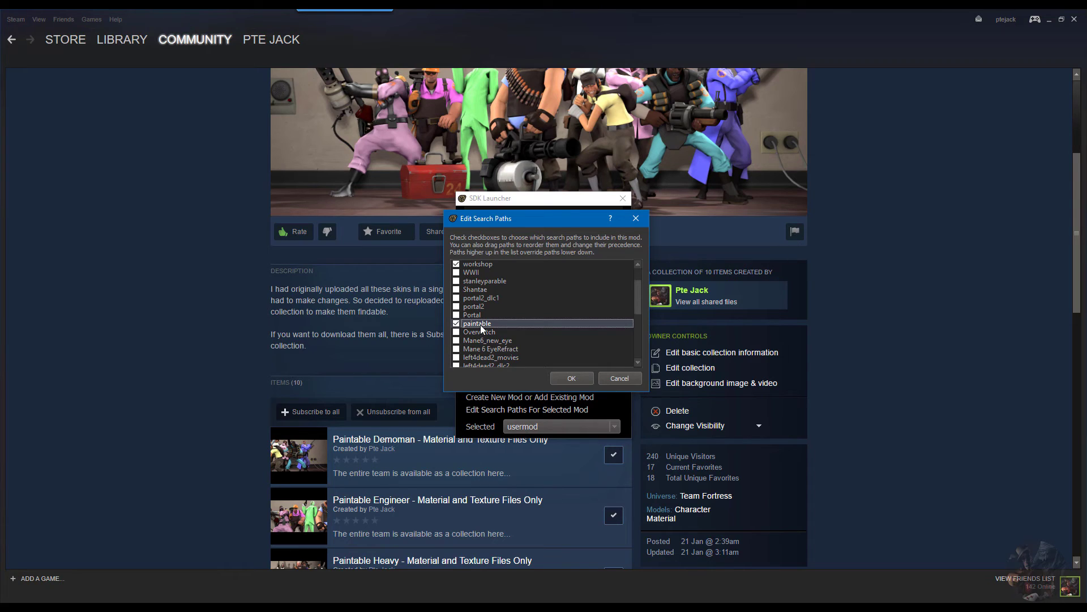
{"action": "left_click_drag", "start_coordinate": [481, 327], "coordinate": [483, 266]}
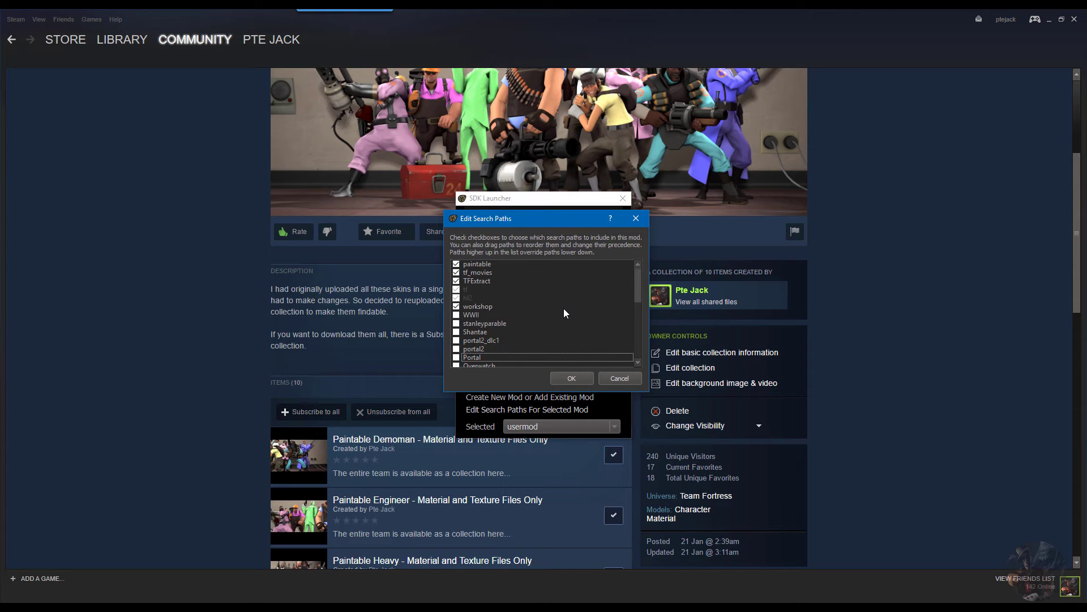
{"action": "left_click", "coordinate": [456, 264]}
{"action": "left_click", "coordinate": [456, 264]}
{"action": "left_click", "coordinate": [572, 378]}
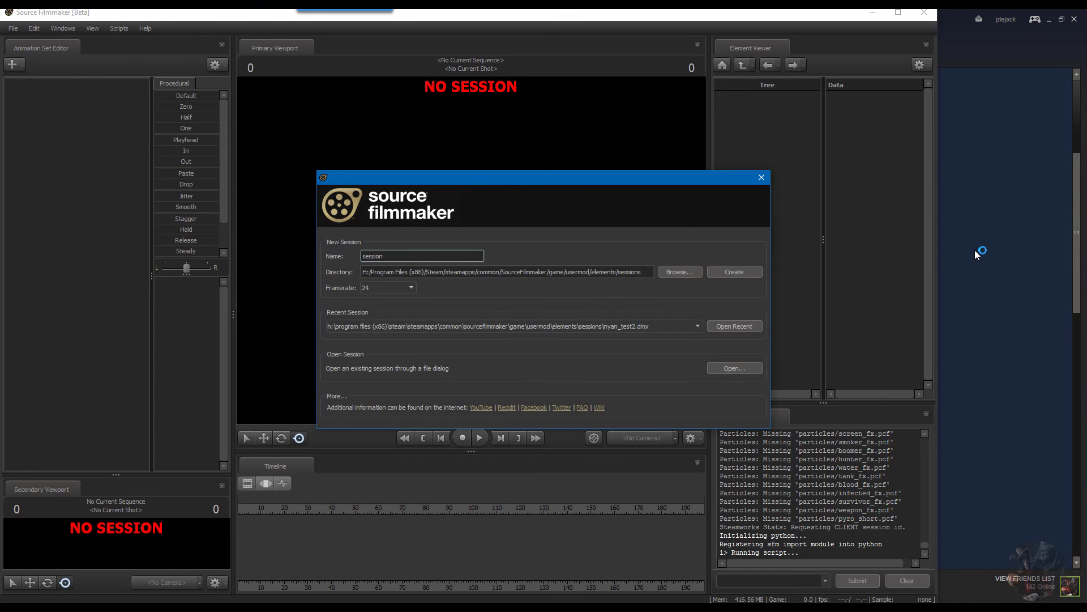
Create a new Source Filmmaker session named session and load the stage.bsp map
{"action": "left_click", "coordinate": [750, 270]}
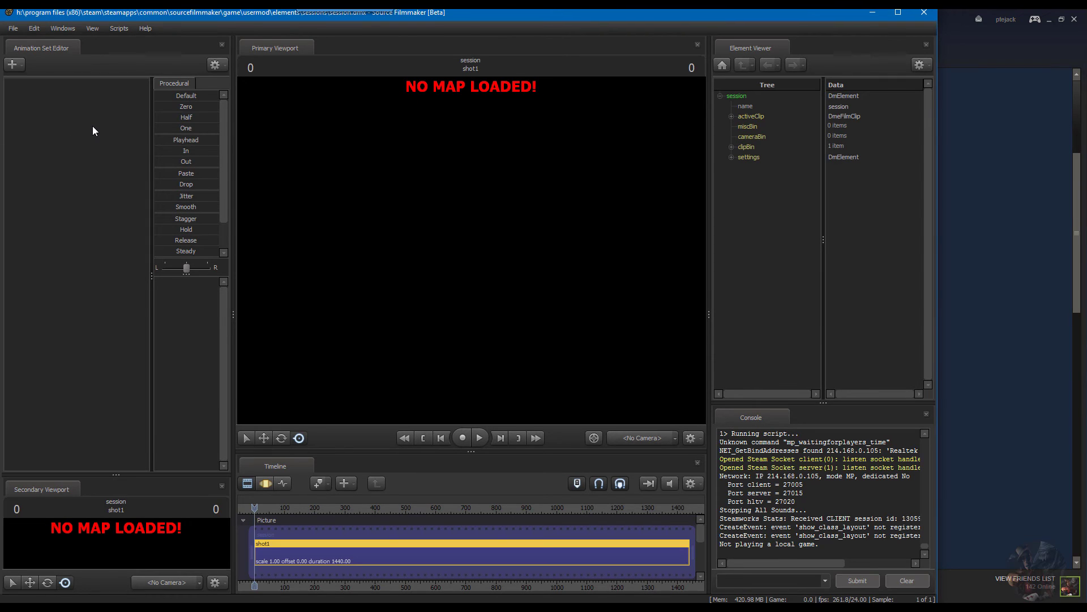
{"action": "right_click", "coordinate": [526, 168]}
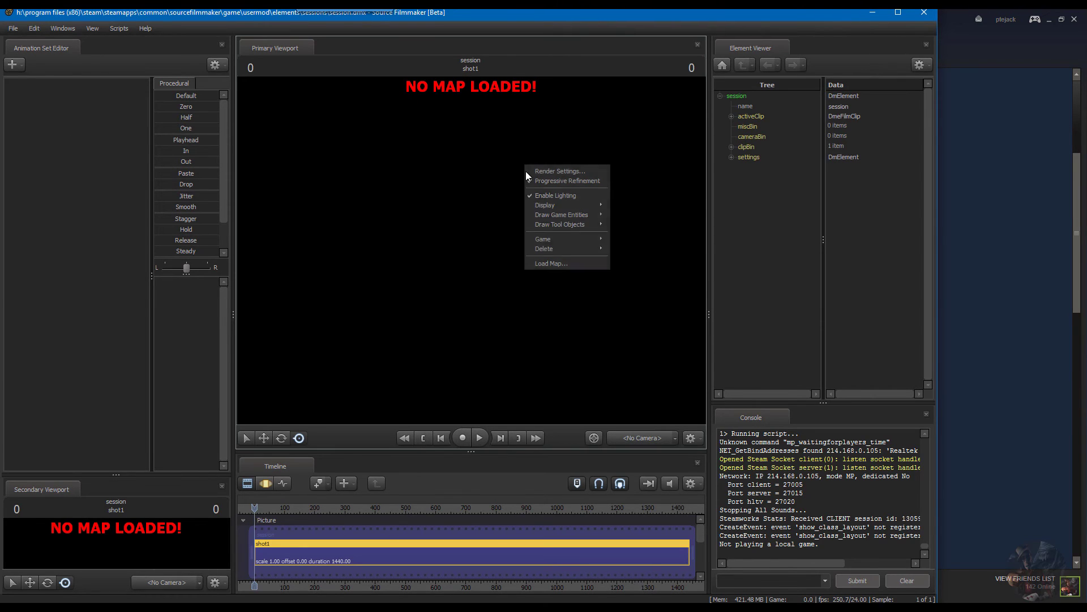
{"action": "left_click", "coordinate": [551, 262]}
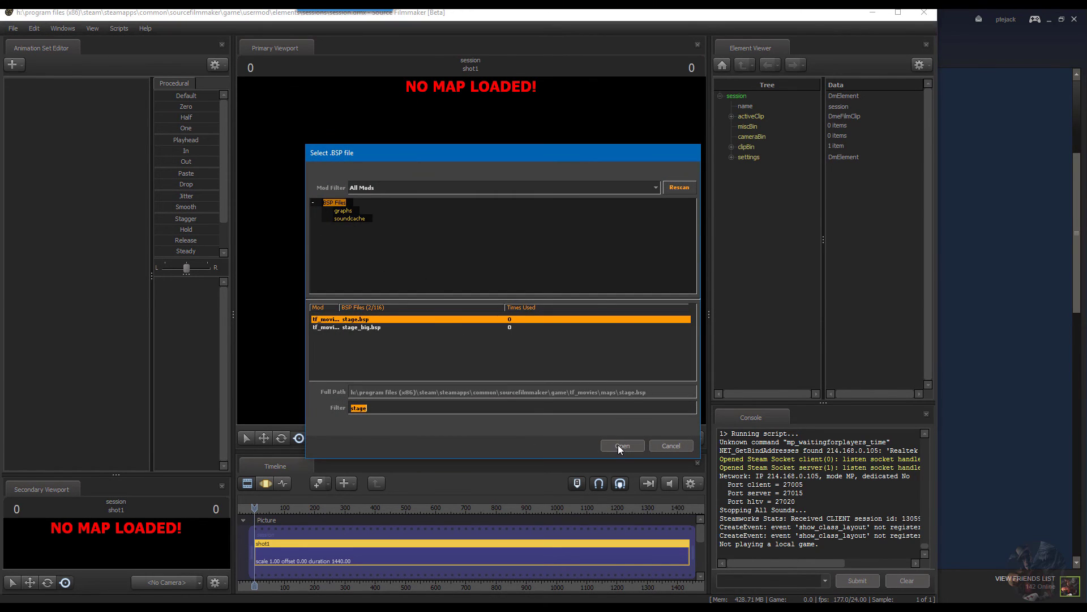
{"action": "left_click", "coordinate": [620, 446]}
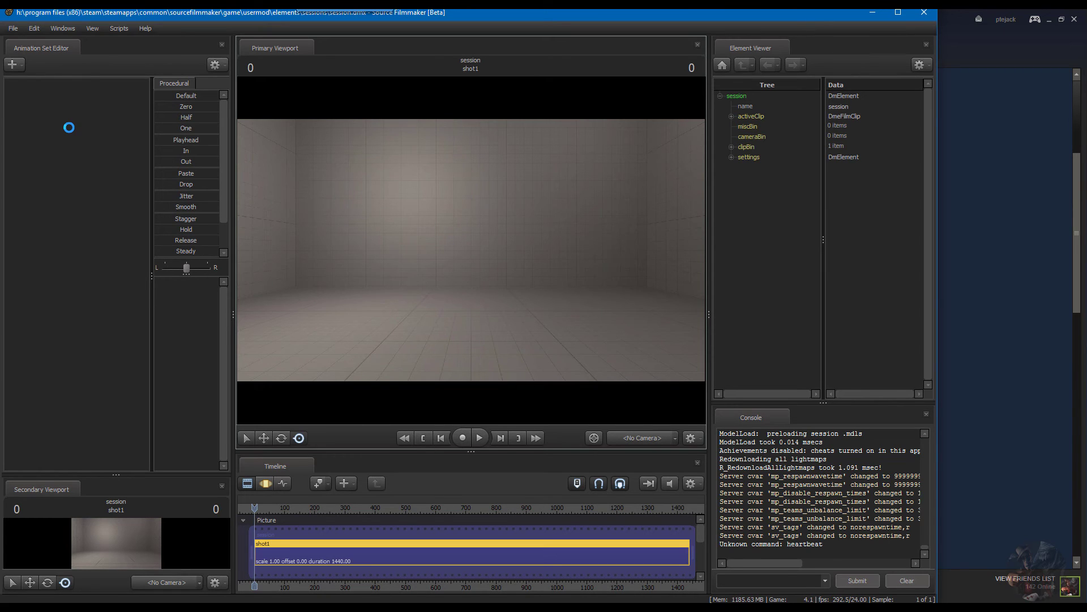
Create an animation set for the new model player\sniper.mdl
{"action": "right_click", "coordinate": [69, 127]}
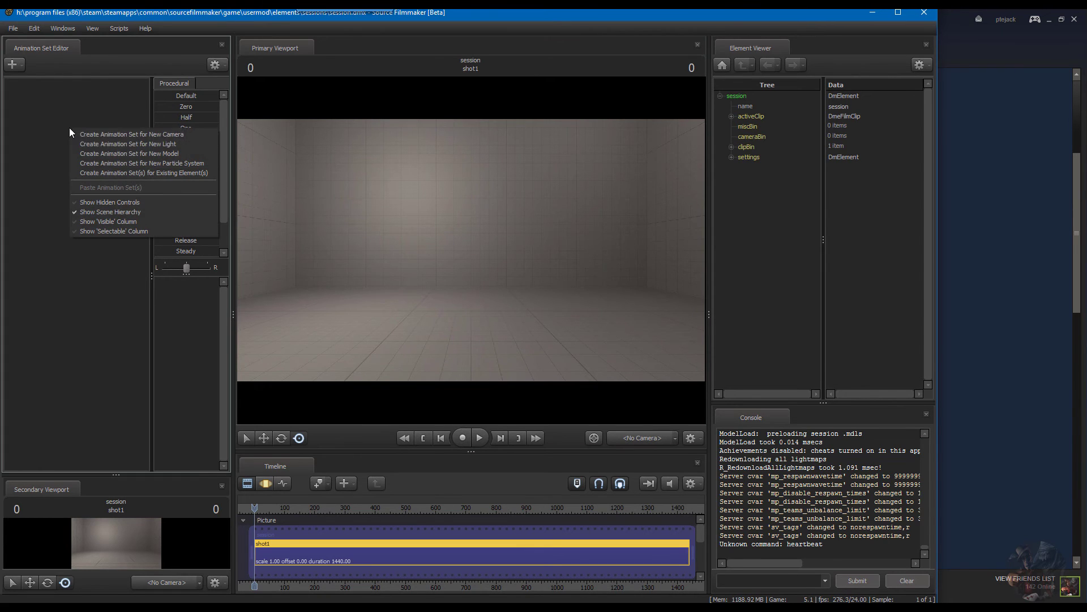
{"action": "left_click", "coordinate": [101, 153]}
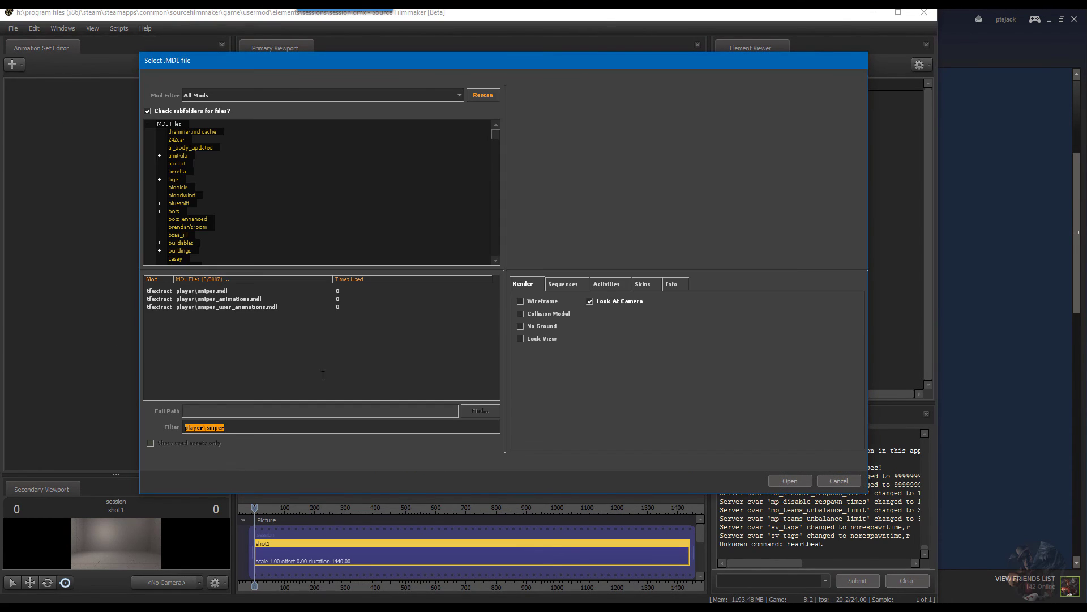
{"action": "double_click", "coordinate": [209, 292]}
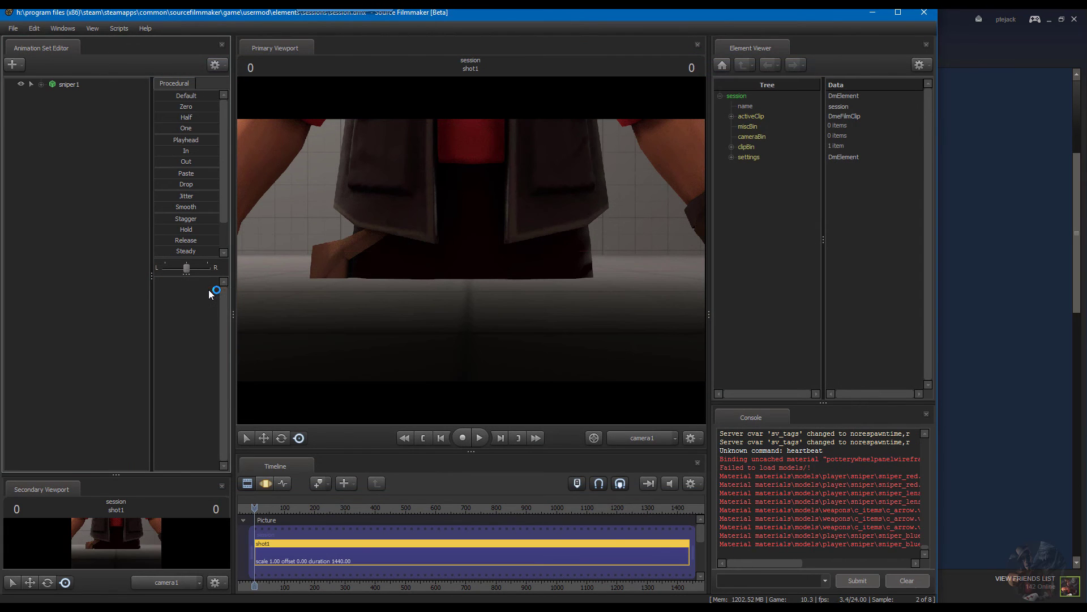
Create another model animation set, filtering for hwm\pyro and loading player\hwm\pyro.mdl
{"action": "right_click", "coordinate": [50, 153]}
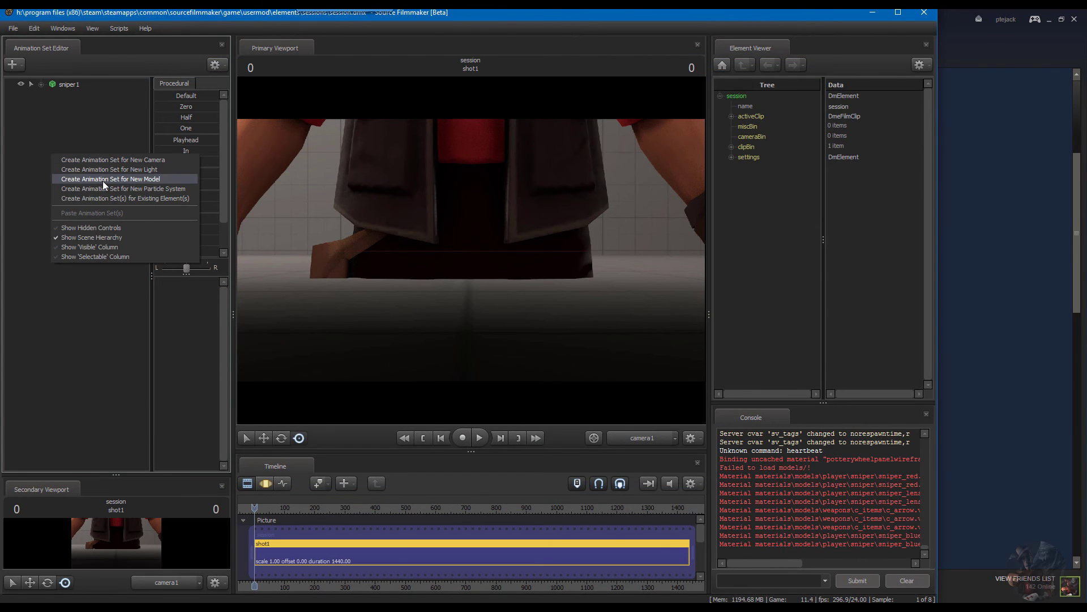
{"action": "left_click", "coordinate": [103, 181]}
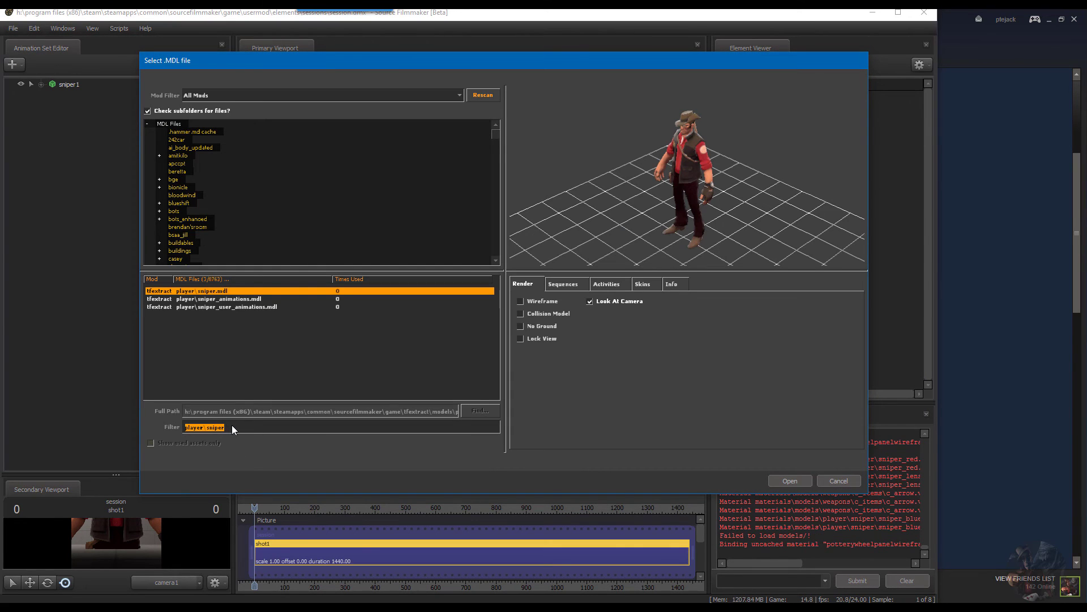
{"action": "left_click", "coordinate": [226, 427]}
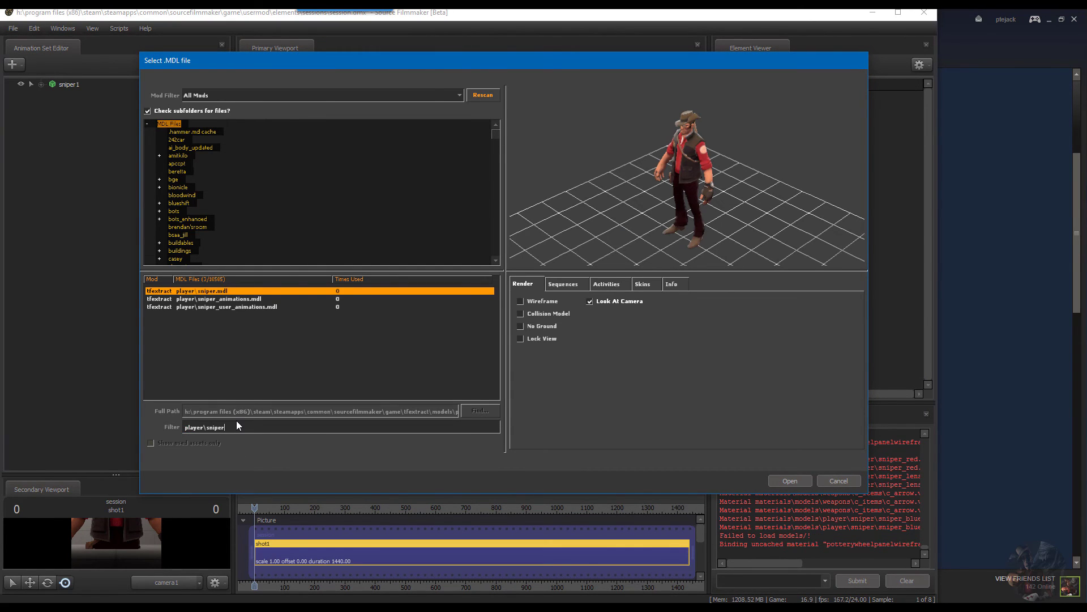
{"action": "key", "text": "BackSpace"}
{"action": "key", "text": "BackSpace"}
{"action": "key", "text": "BackSpace"}
{"action": "key", "text": "BackSpace"}
{"action": "key", "text": "BackSpace"}
{"action": "key", "text": "BackSpace"}
{"action": "key", "text": "BackSpace"}
{"action": "key", "text": "BackSpace"}
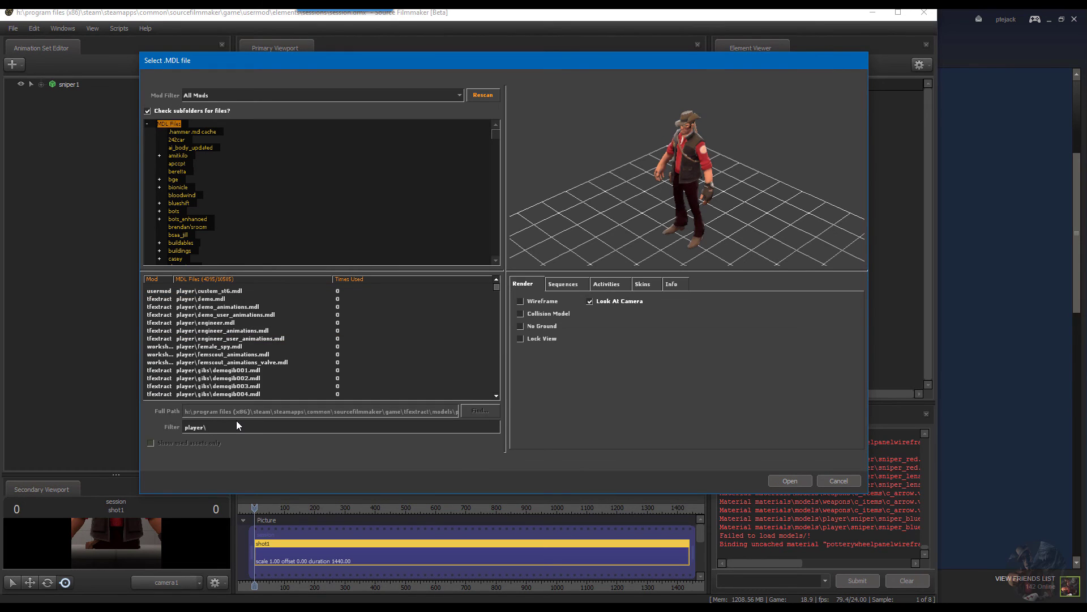
{"action": "key", "text": "BackSpace"}
{"action": "key", "text": "BackSpace"}
{"action": "key", "text": "BackSpace"}
{"action": "key", "text": "BackSpace"}
{"action": "type", "text": "hw"}
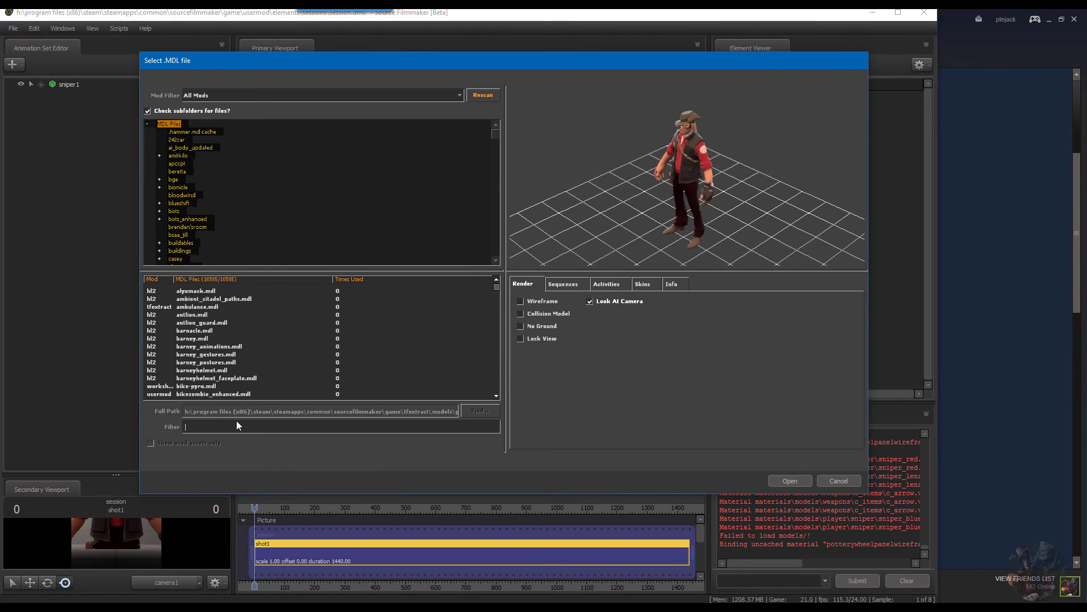
{"action": "type", "text": "m\\pyro"}
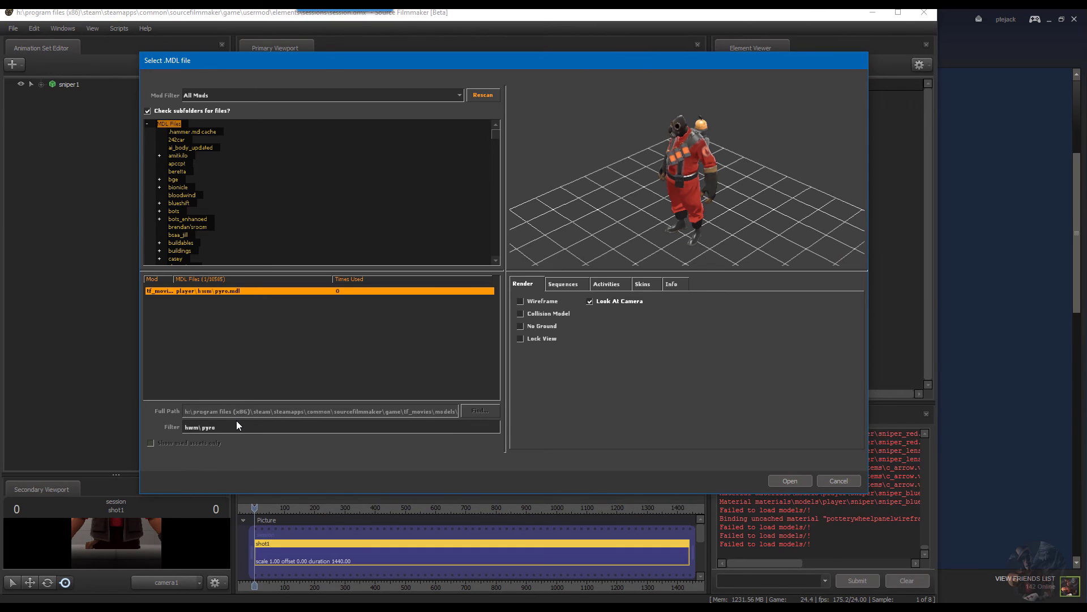
{"action": "key", "text": "Return"}
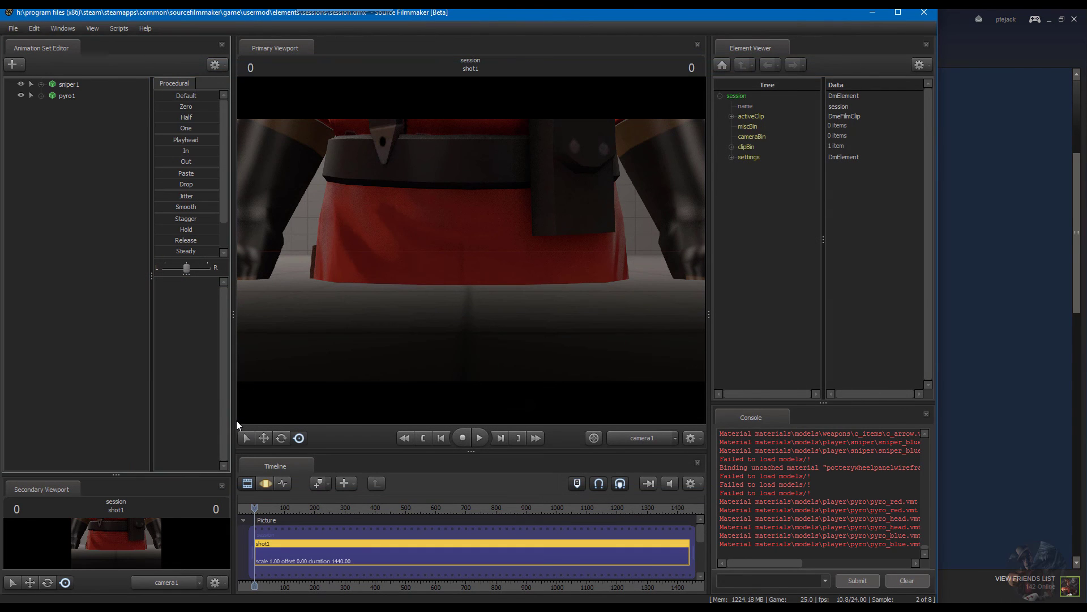
Expand the Body rootTransform controls of sniper1 and pyro1 and select both pos channels together
{"action": "left_click_drag", "start_coordinate": [534, 151], "coordinate": [319, 258]}
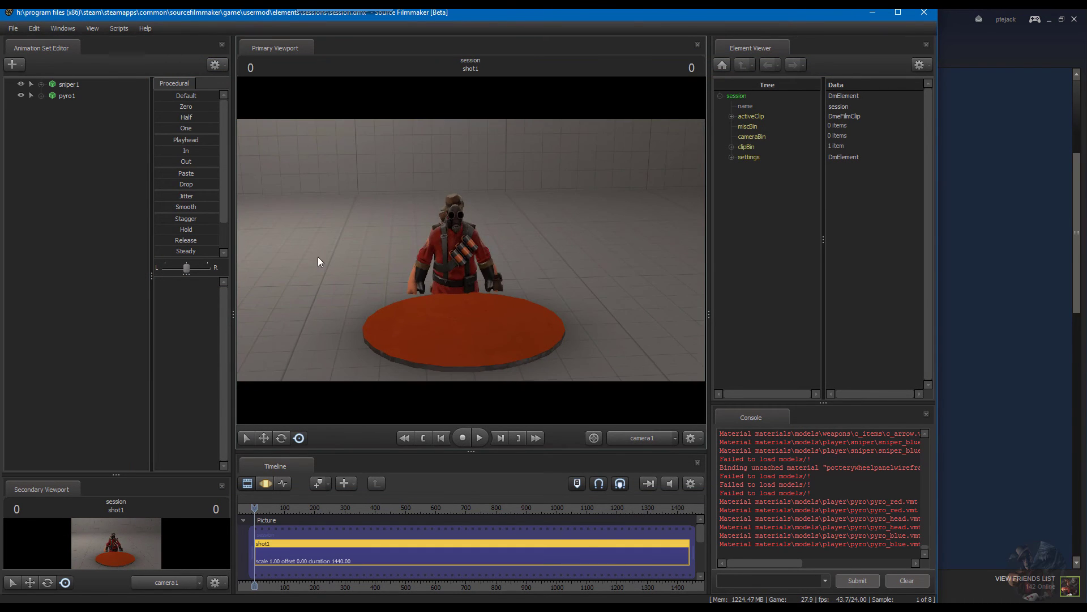
{"action": "left_click", "coordinate": [42, 84]}
{"action": "left_click", "coordinate": [41, 175]}
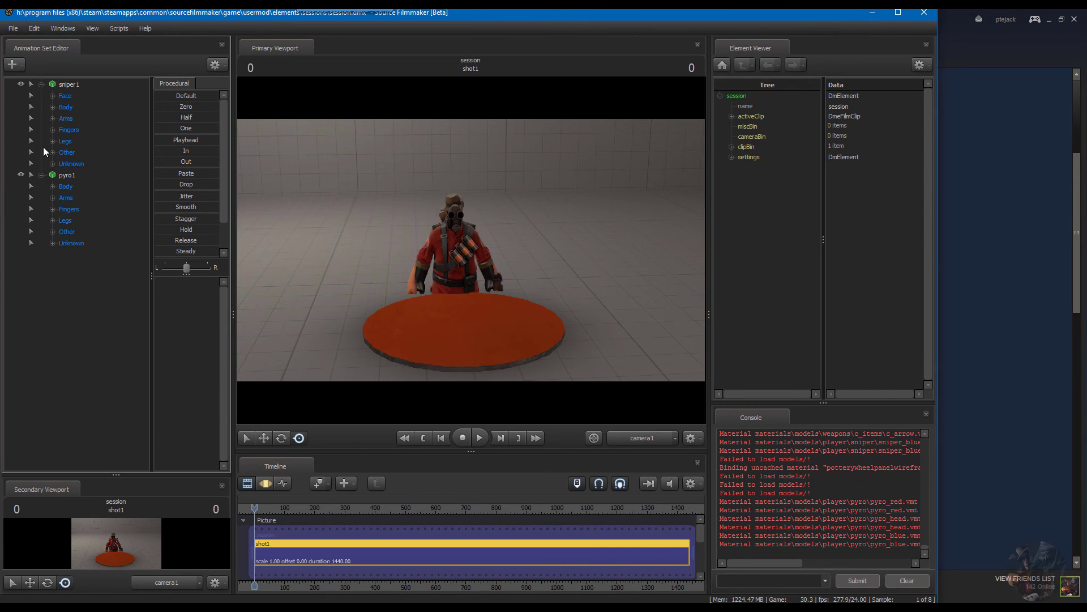
{"action": "left_click", "coordinate": [49, 108]}
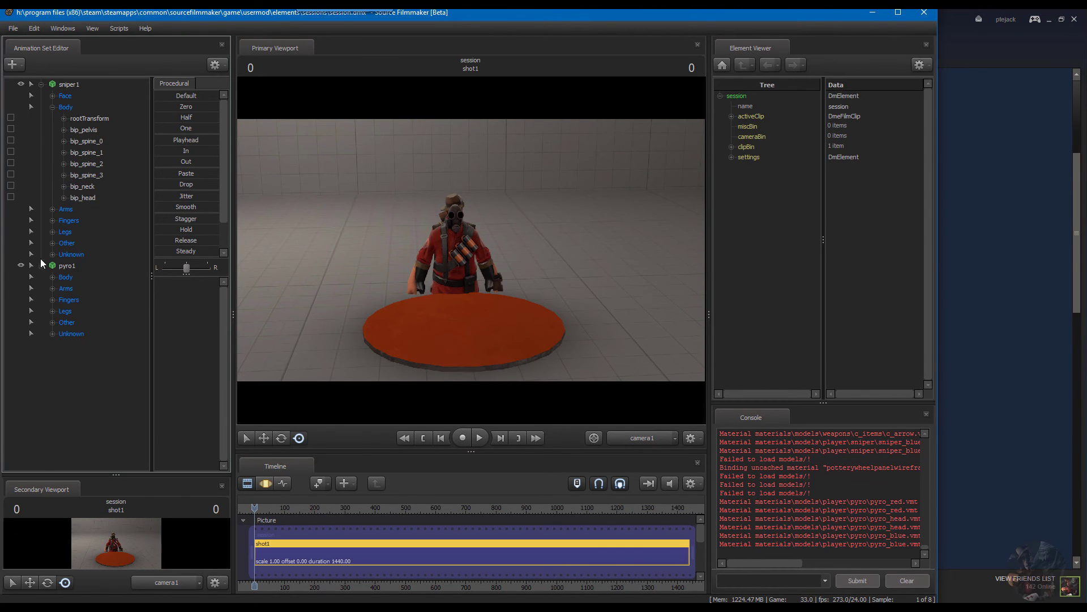
{"action": "left_click", "coordinate": [50, 278]}
{"action": "left_click", "coordinate": [63, 119]}
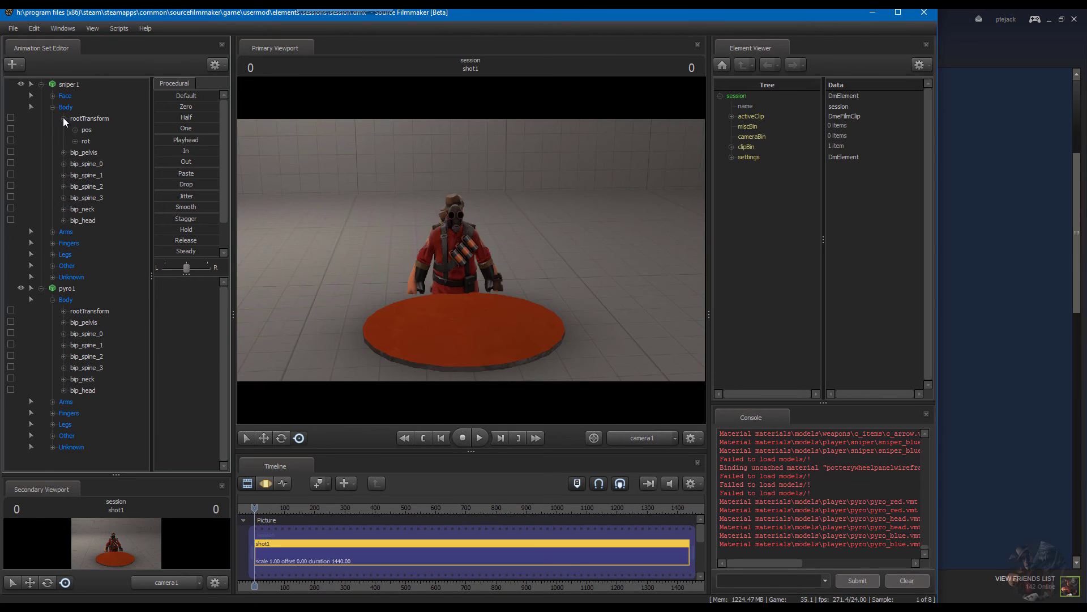
{"action": "left_click", "coordinate": [64, 311]}
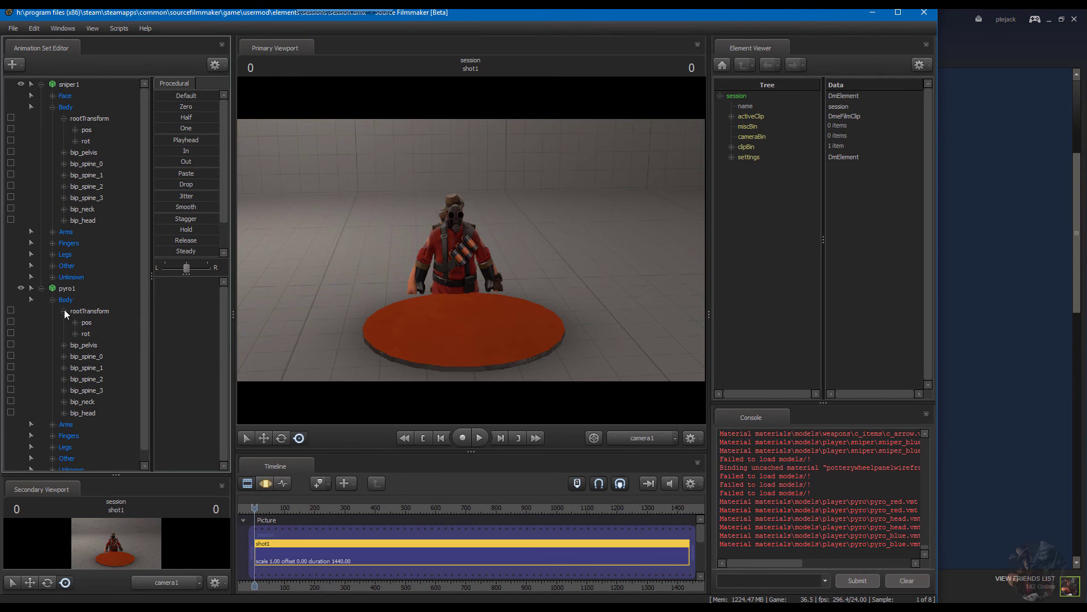
{"action": "left_click", "coordinate": [87, 131]}
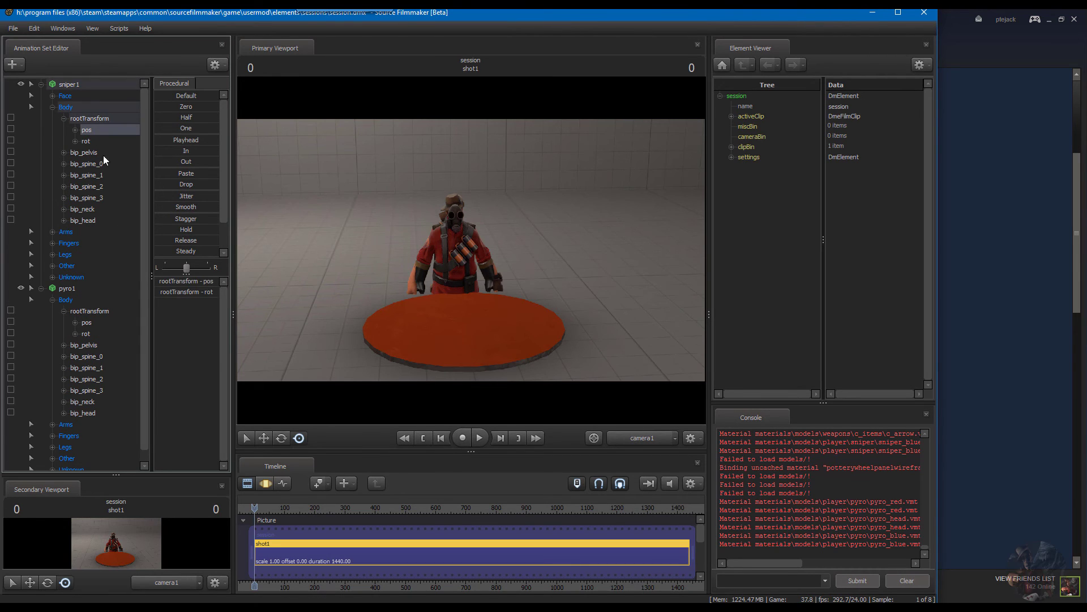
{"action": "left_click", "coordinate": [87, 323], "text": "ctrl"}
In the Motion Editor, select the whole sniper1 animation set and move it sideways to stand beside the pyro
{"action": "left_click", "coordinate": [264, 483]}
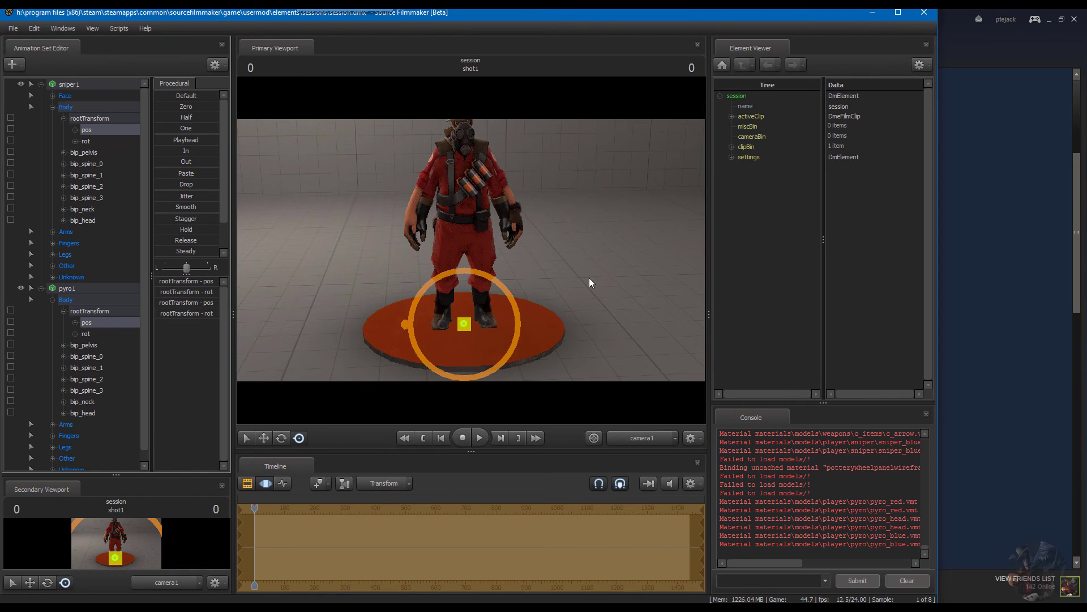
{"action": "left_click", "coordinate": [264, 438]}
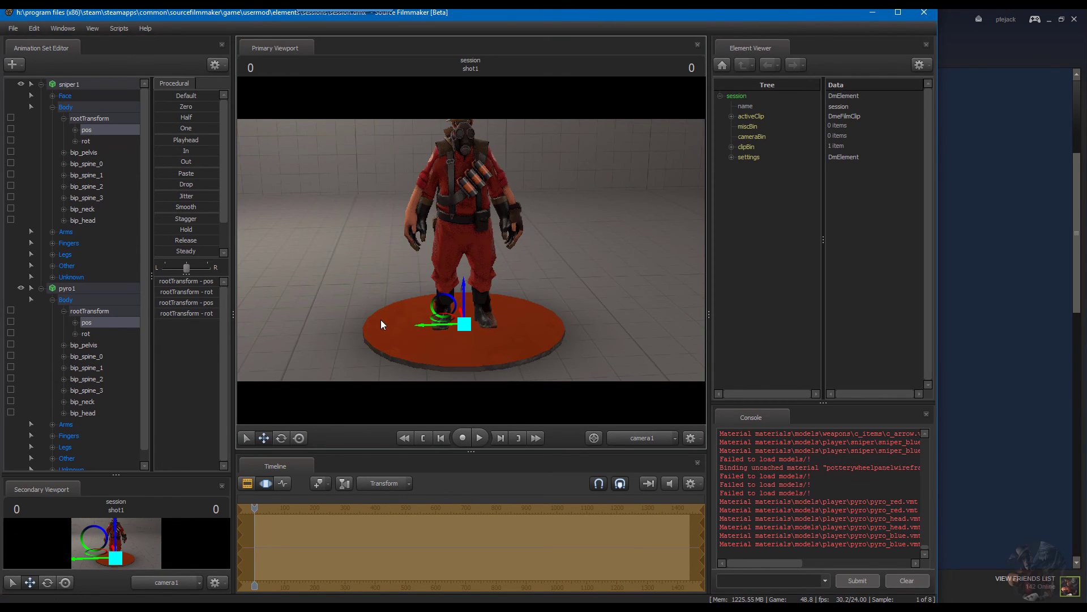
{"action": "left_click", "coordinate": [76, 84]}
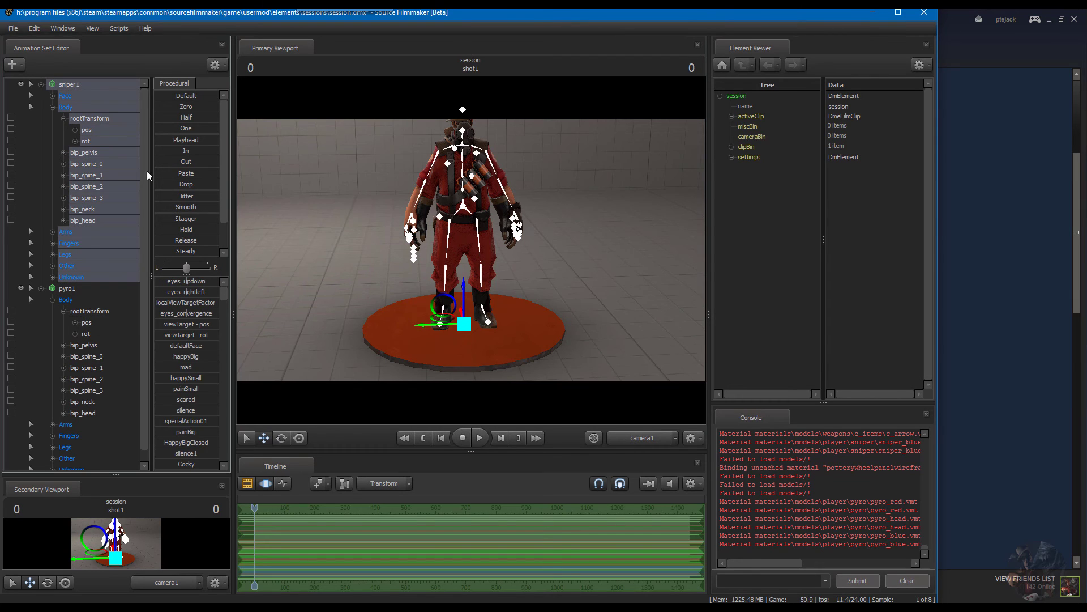
{"action": "left_click_drag", "start_coordinate": [418, 326], "coordinate": [310, 327]}
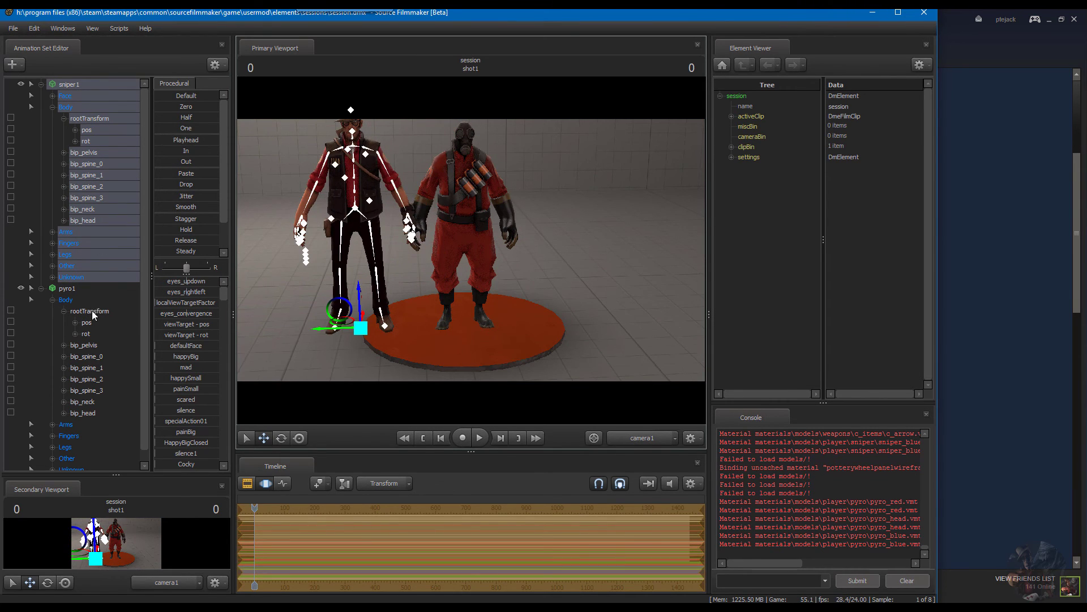
Select the whole pyro1 animation set and move it sideways, away from the sniper
{"action": "left_click", "coordinate": [77, 288]}
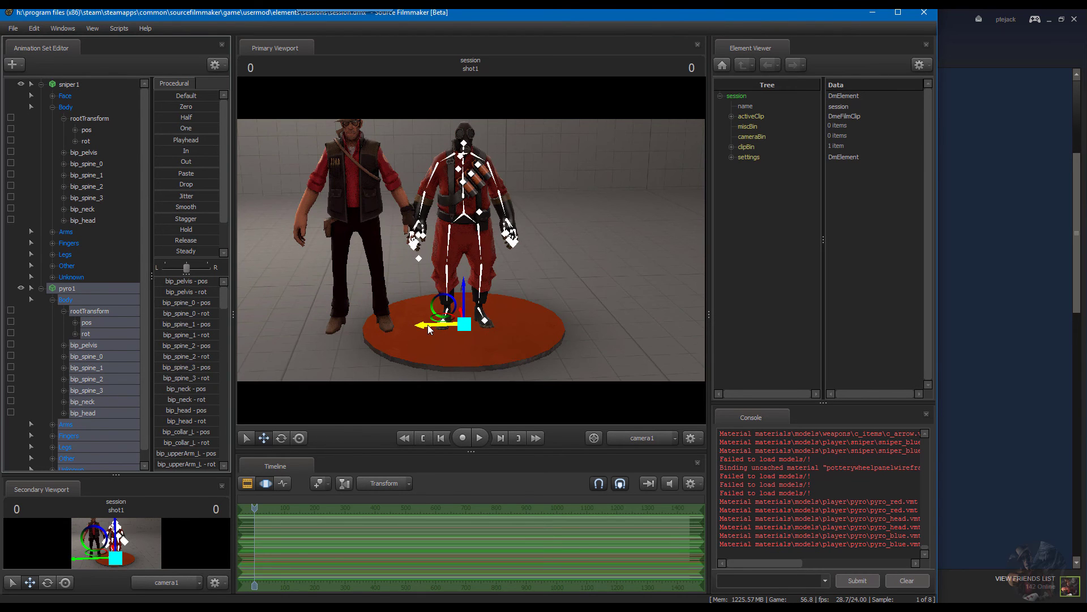
{"action": "left_click_drag", "start_coordinate": [427, 325], "coordinate": [501, 330]}
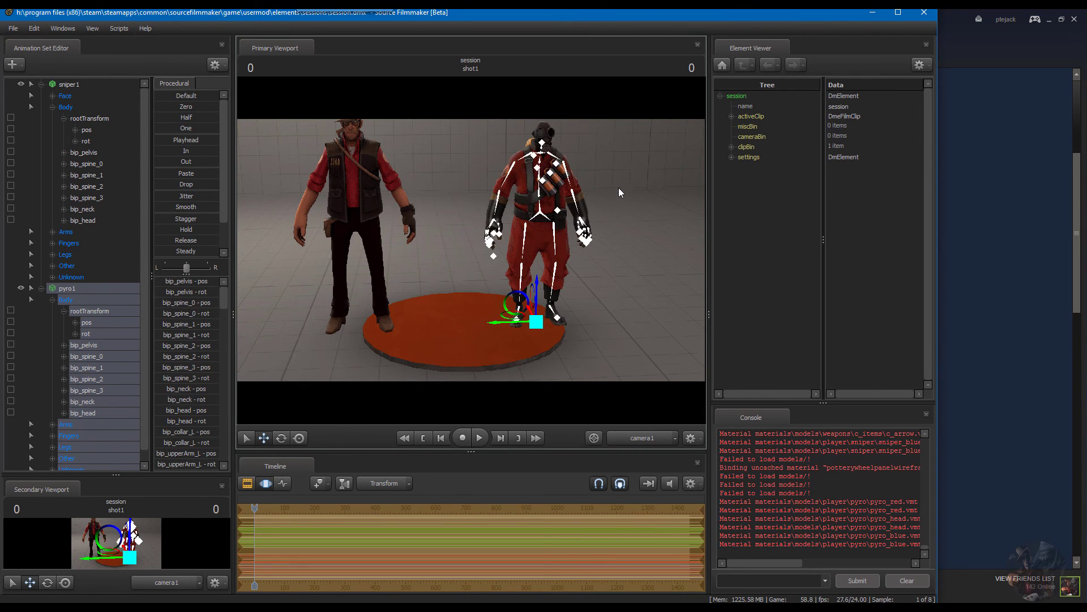
{"action": "left_click_drag", "start_coordinate": [618, 188], "coordinate": [601, 238]}
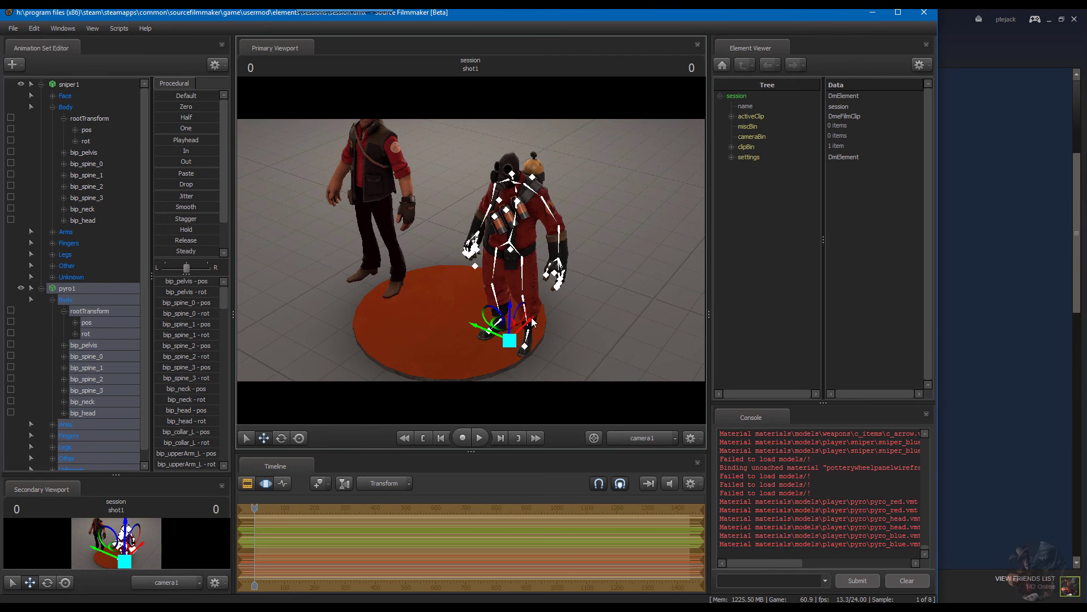
{"action": "mouse_move", "coordinate": [518, 294]}
{"action": "left_mouse_down"}
{"action": "mouse_move", "coordinate": [507, 260]}
{"action": "mouse_move", "coordinate": [518, 294]}
{"action": "left_mouse_up"}
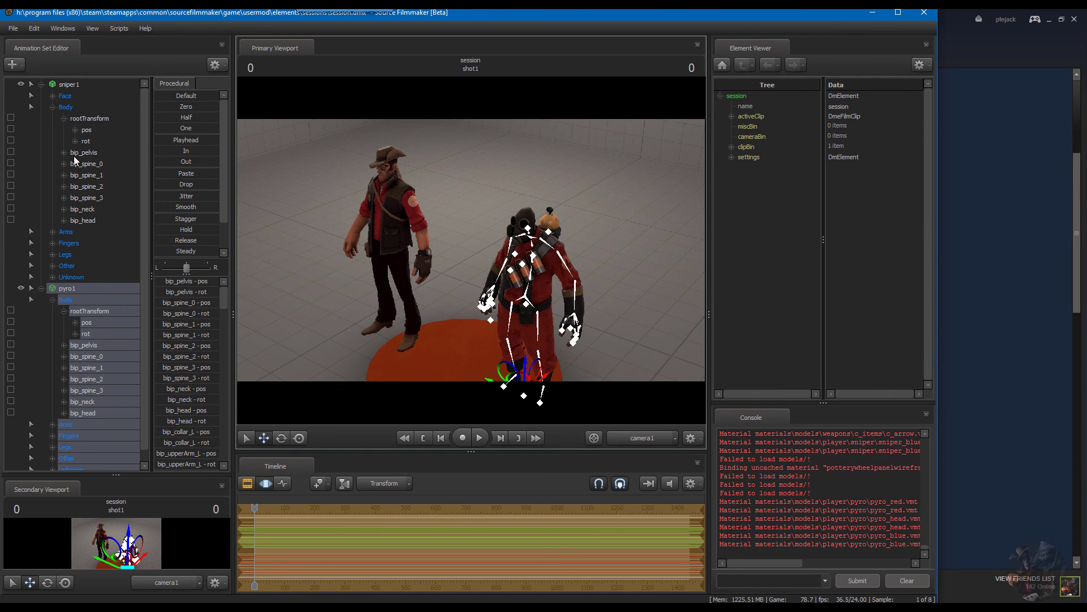
Set the pyro1 model's skin to 1
{"action": "right_click", "coordinate": [79, 287]}
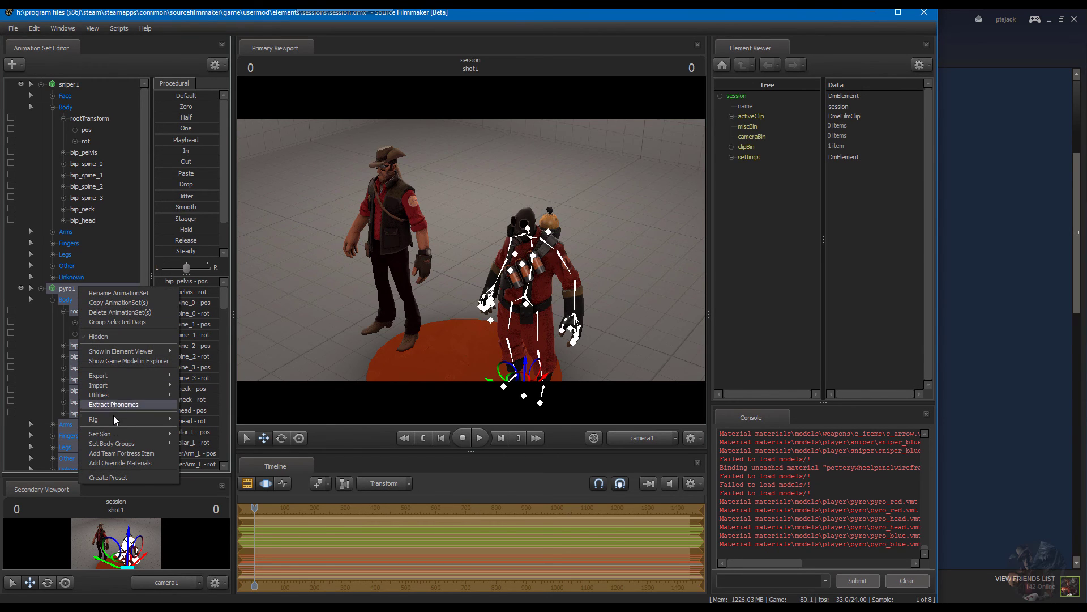
{"action": "mouse_move", "coordinate": [116, 434]}
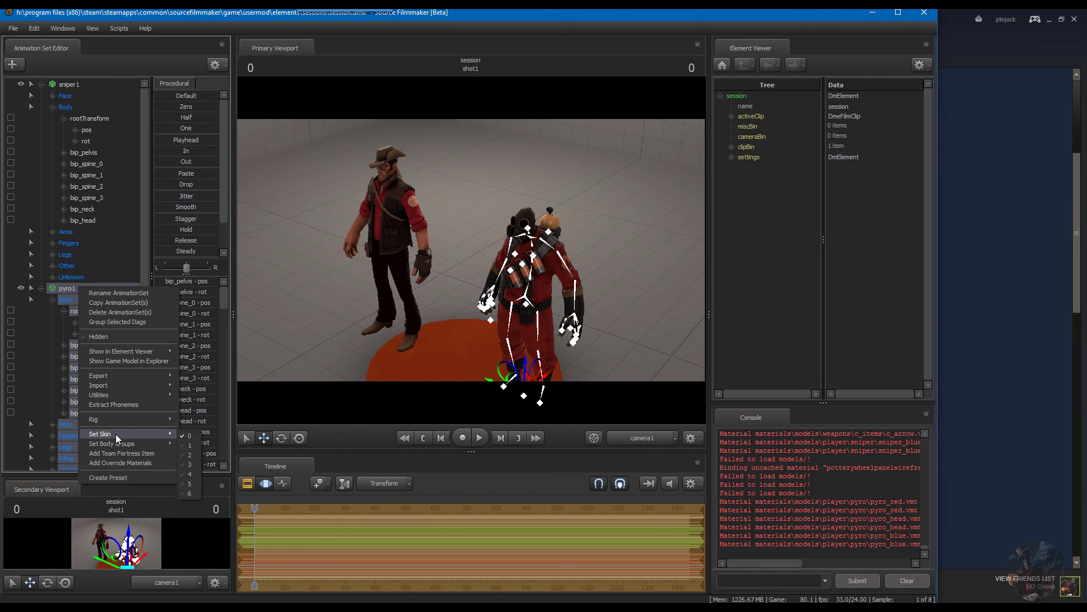
{"action": "left_click", "coordinate": [184, 445]}
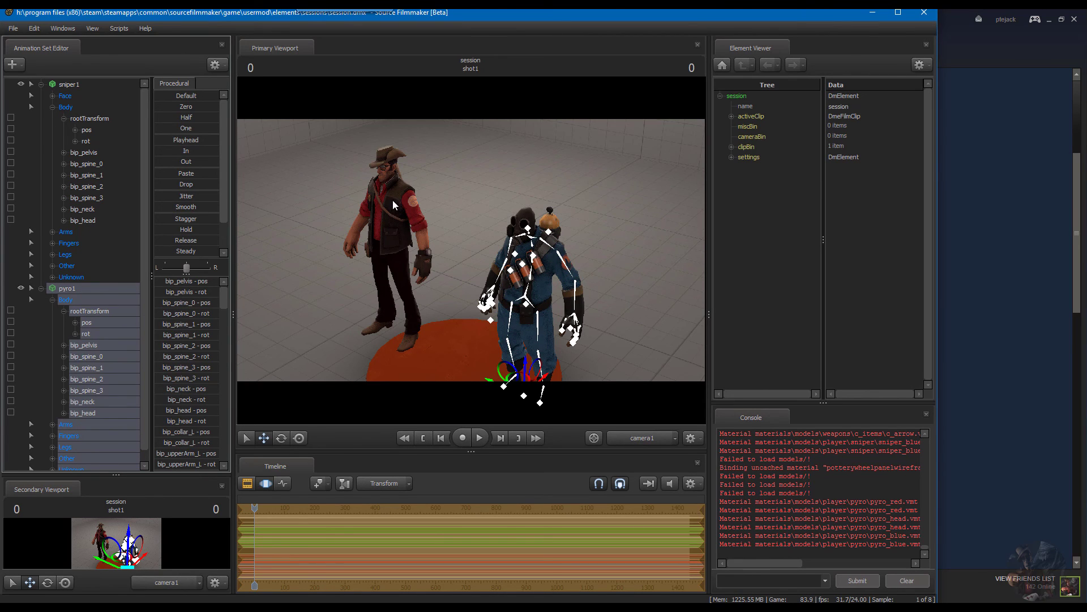
Add override materials to both the sniper1 and pyro1 animation sets
{"action": "right_click", "coordinate": [65, 87]}
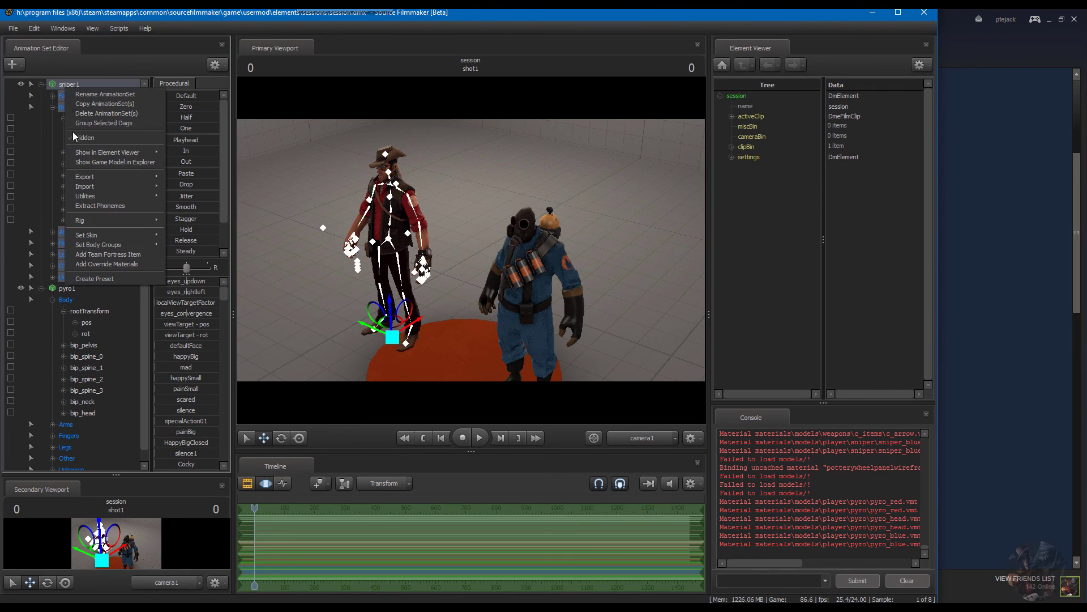
{"action": "left_click", "coordinate": [107, 264]}
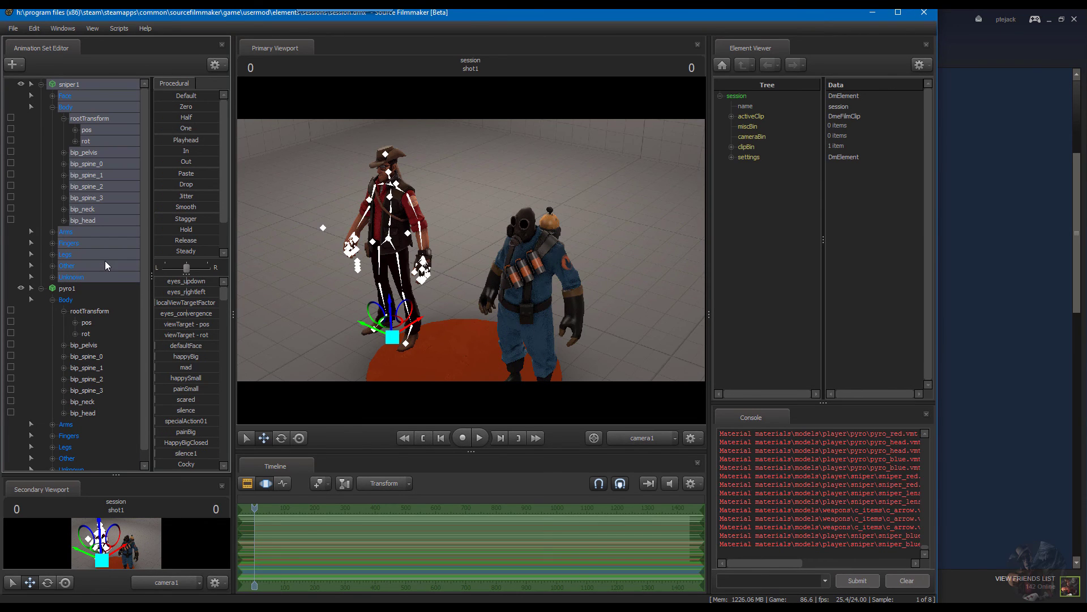
{"action": "right_click", "coordinate": [76, 290]}
{"action": "left_click", "coordinate": [118, 467]}
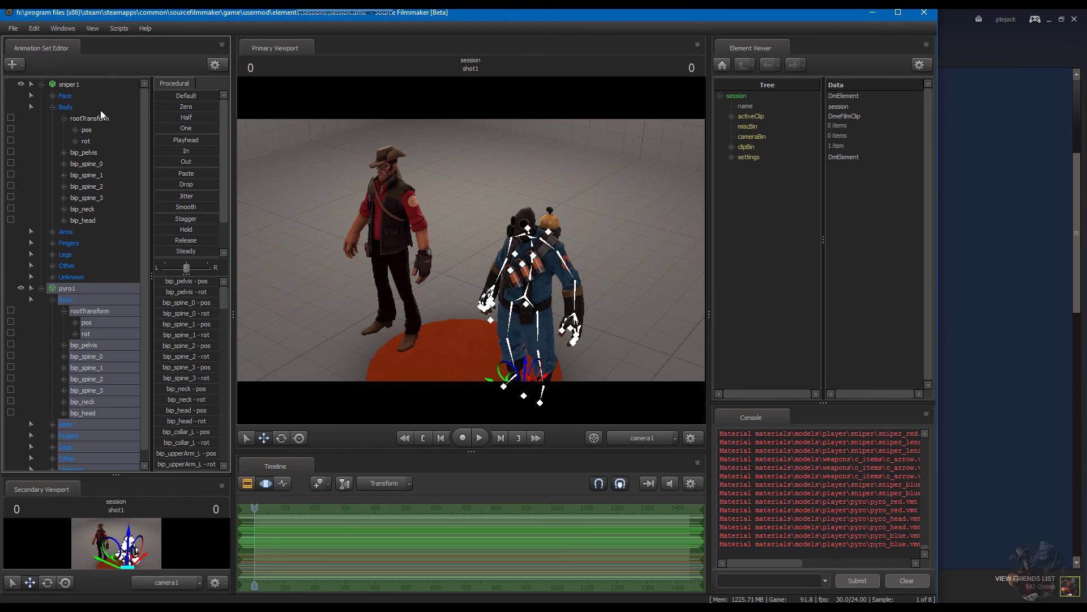
Show the sniper1 game model's element attributes and expand its materials list
{"action": "left_click", "coordinate": [70, 85]}
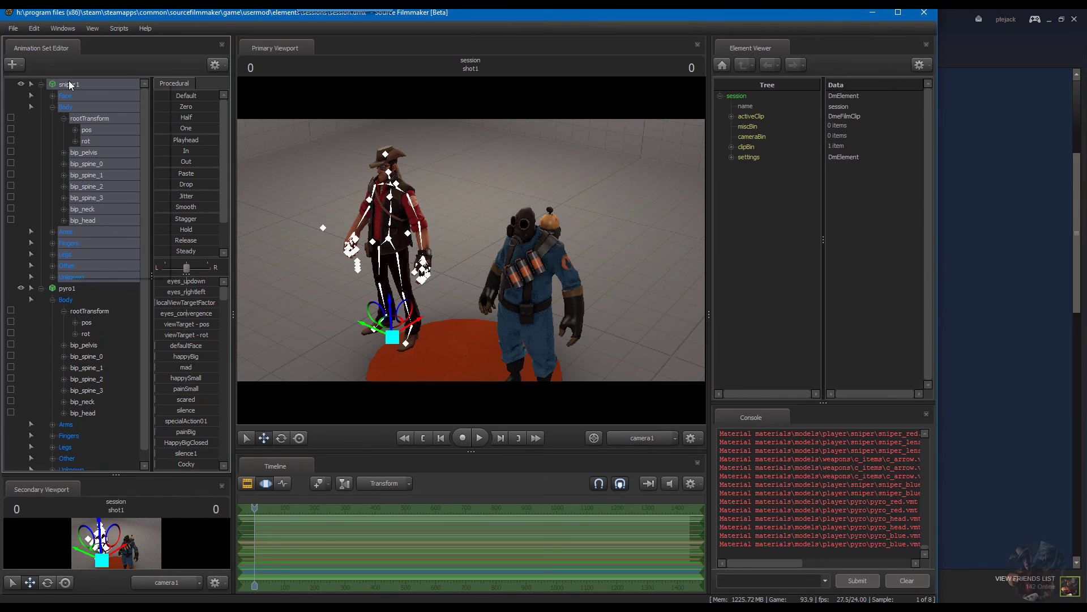
{"action": "right_click", "coordinate": [71, 85]}
{"action": "mouse_move", "coordinate": [93, 145]}
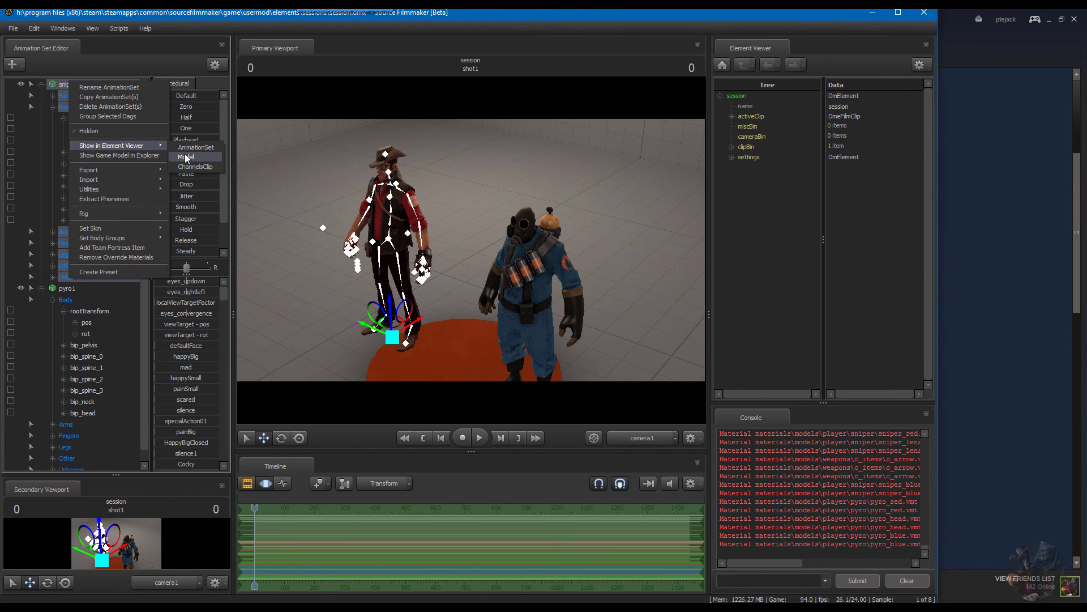
{"action": "left_click", "coordinate": [182, 156]}
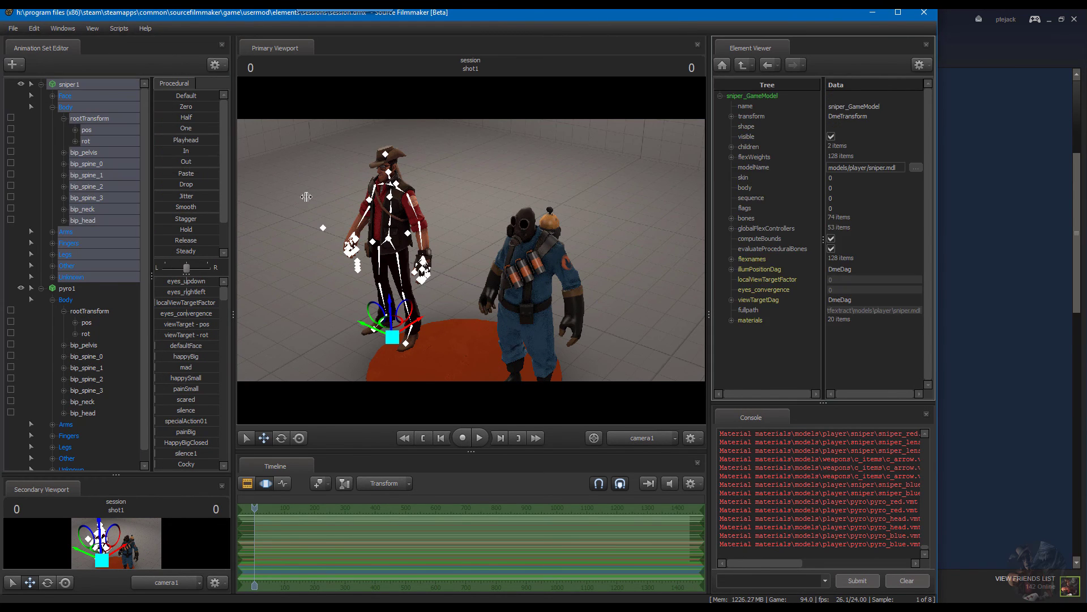
{"action": "left_click", "coordinate": [731, 320]}
{"action": "scroll", "coordinate": [741, 323], "scroll_direction": "down", "scroll_amount": 2}
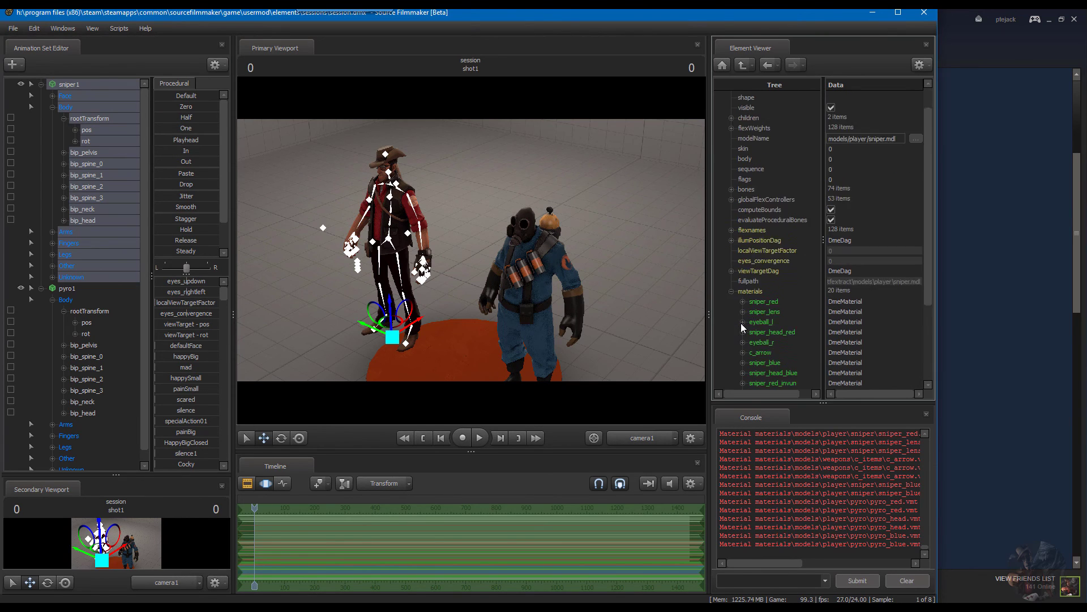
Recolour the sniper_red material's $colortint_base to teal, about RGB 0.10, 0.54, 0.61
{"action": "left_click", "coordinate": [743, 273]}
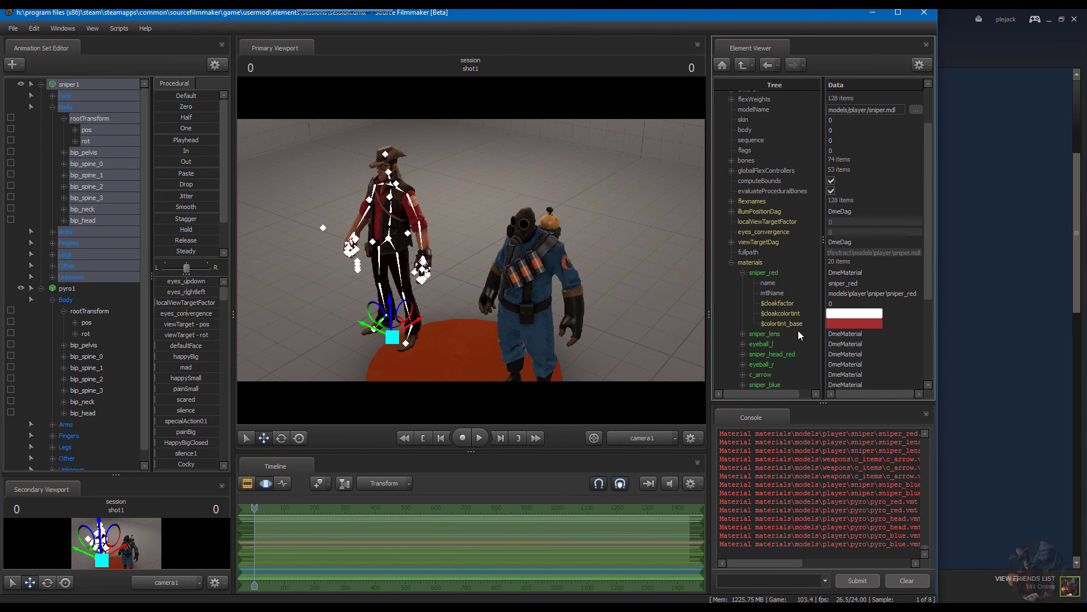
{"action": "scroll", "coordinate": [796, 323], "scroll_direction": "down", "scroll_amount": 2}
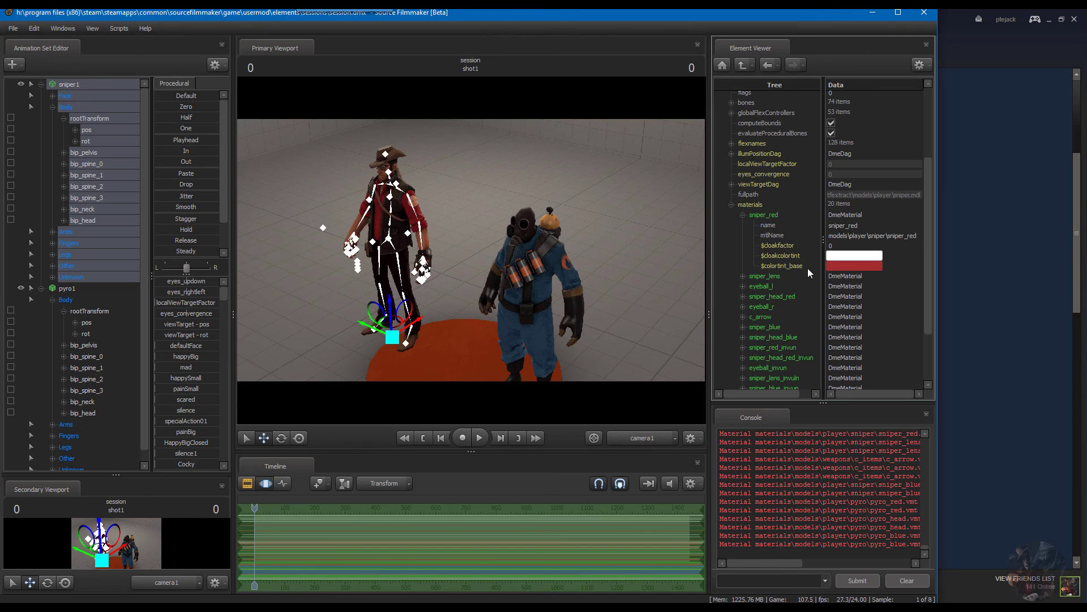
{"action": "mouse_move", "coordinate": [857, 268]}
{"action": "left_click", "coordinate": [840, 270]}
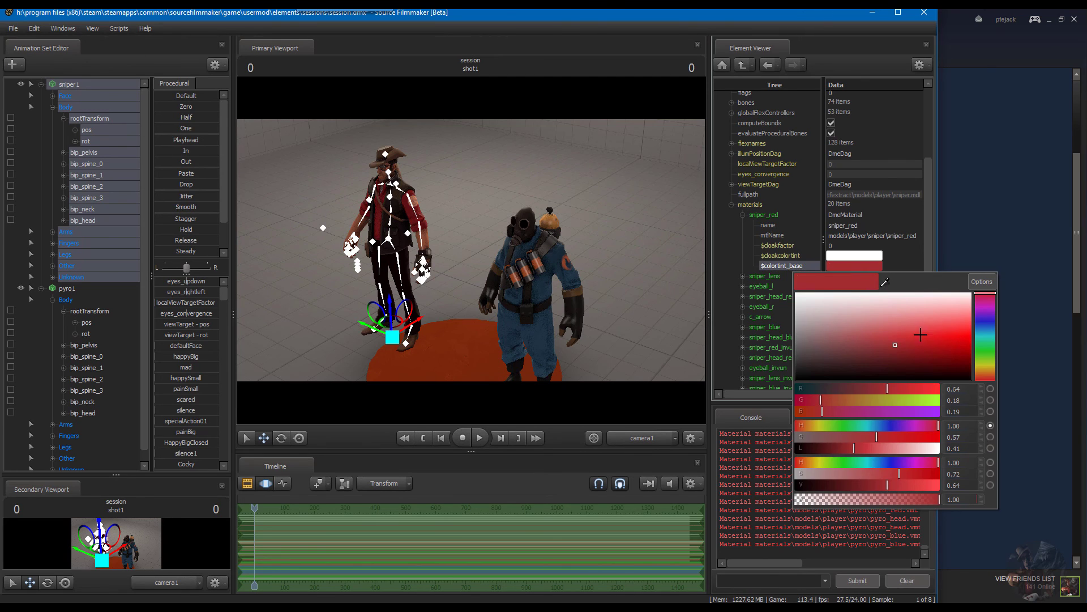
{"action": "left_click_drag", "start_coordinate": [923, 335], "coordinate": [871, 321]}
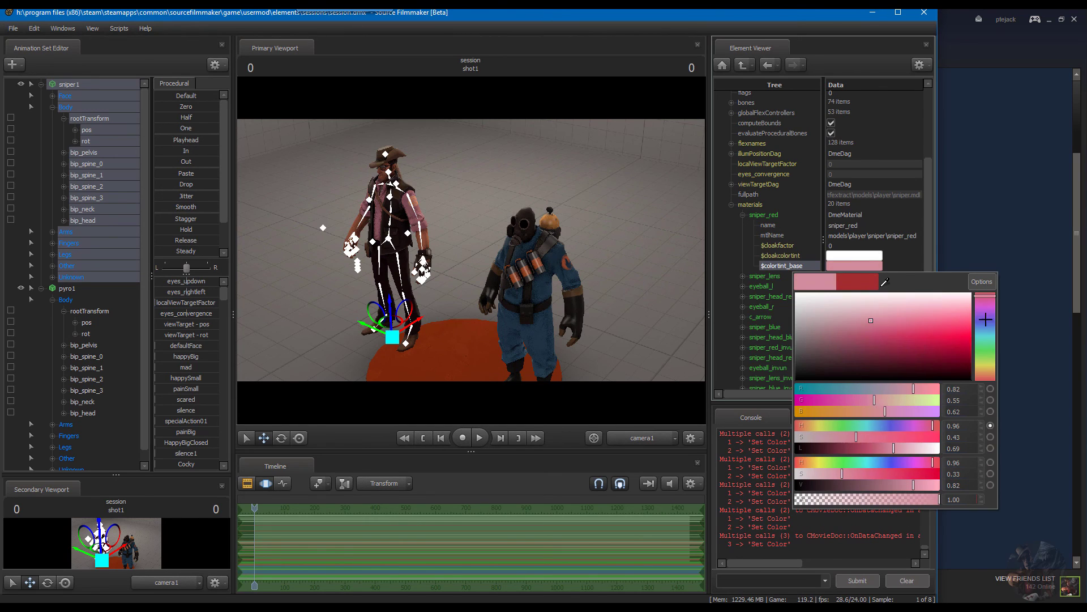
{"action": "left_click_drag", "start_coordinate": [987, 320], "coordinate": [986, 371]}
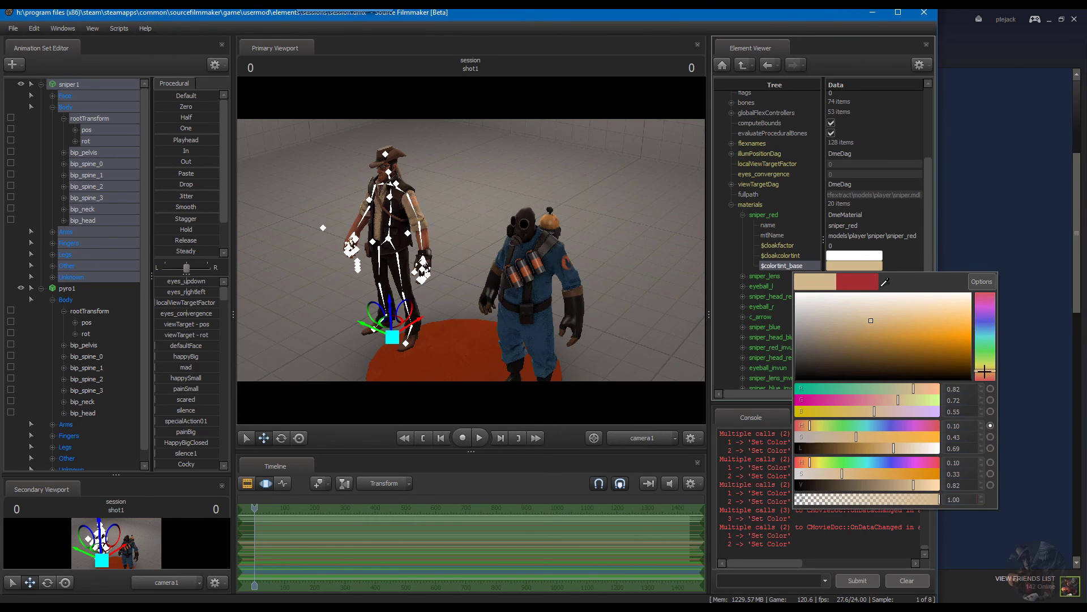
{"action": "left_click", "coordinate": [872, 319]}
{"action": "left_click_drag", "start_coordinate": [896, 337], "coordinate": [920, 349]}
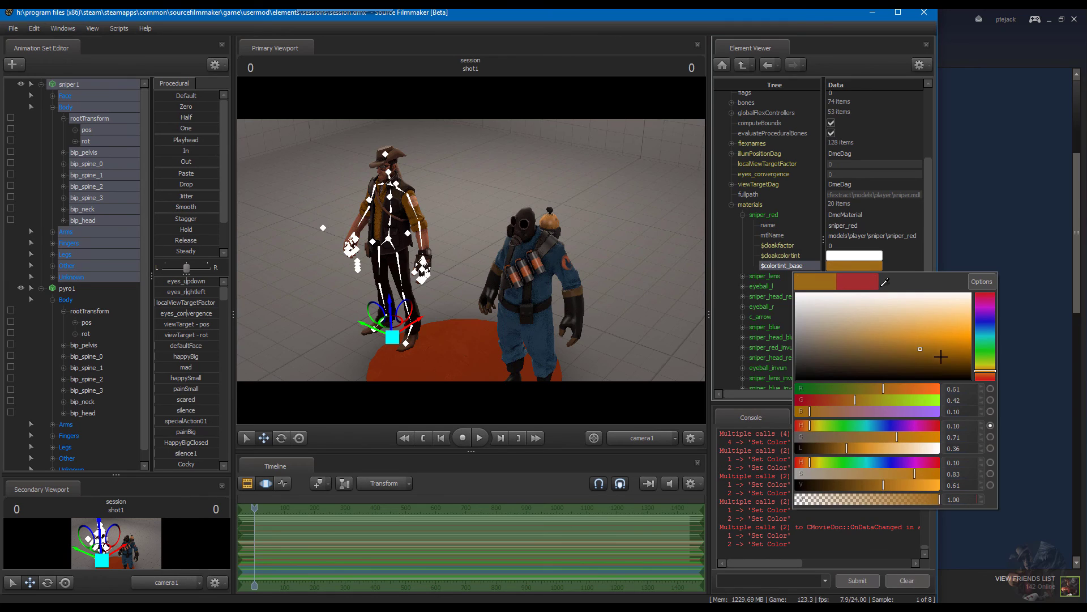
{"action": "mouse_move", "coordinate": [986, 371]}
{"action": "left_mouse_down"}
{"action": "mouse_move", "coordinate": [988, 301]}
{"action": "mouse_move", "coordinate": [992, 342]}
{"action": "mouse_move", "coordinate": [985, 334]}
{"action": "left_mouse_up"}
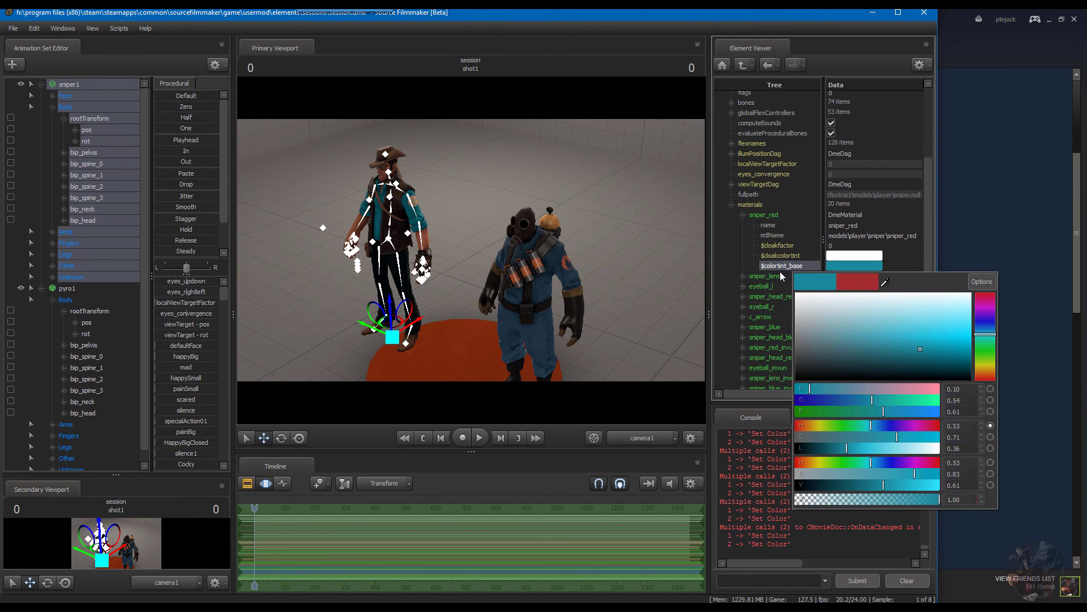
Change the sniper_lens material's $colortint_base to orange, about RGB 0.75, 0.44, 0.22
{"action": "left_click", "coordinate": [743, 276]}
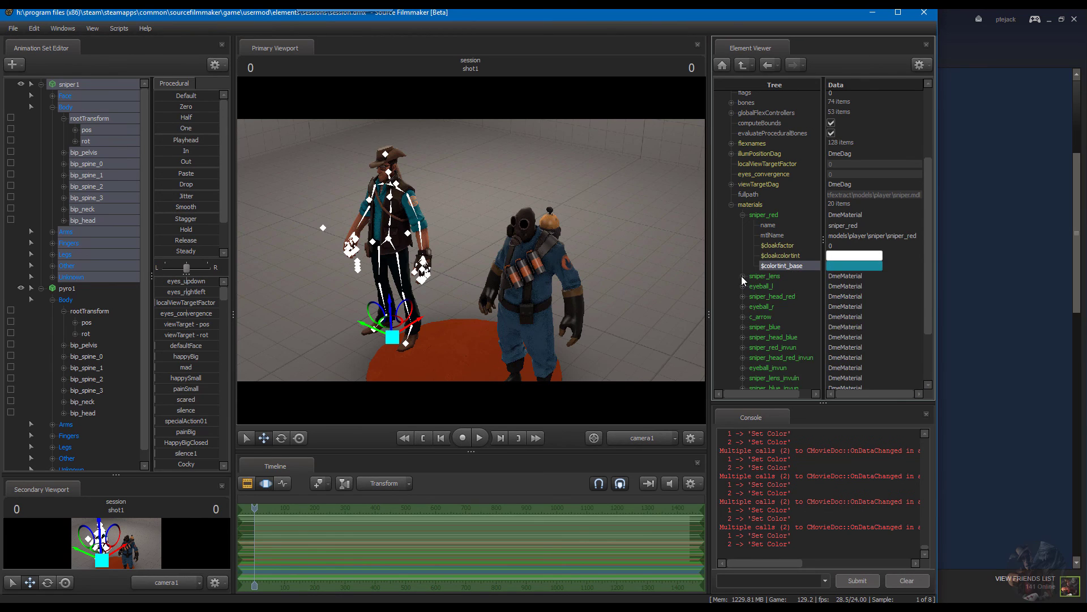
{"action": "left_click", "coordinate": [855, 329]}
{"action": "left_click", "coordinate": [856, 336]}
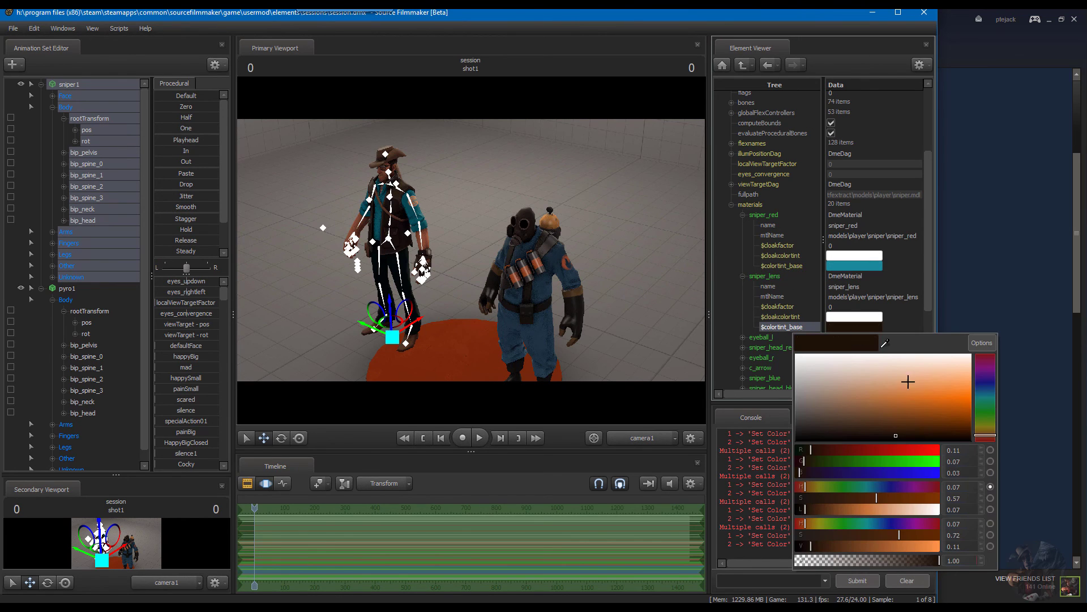
{"action": "mouse_move", "coordinate": [925, 401]}
{"action": "left_mouse_down"}
{"action": "mouse_move", "coordinate": [945, 370]}
{"action": "mouse_move", "coordinate": [856, 355]}
{"action": "mouse_move", "coordinate": [913, 330]}
{"action": "left_mouse_up"}
{"action": "mouse_move", "coordinate": [899, 388]}
{"action": "left_mouse_down"}
{"action": "mouse_move", "coordinate": [930, 403]}
{"action": "mouse_move", "coordinate": [892, 399]}
{"action": "left_mouse_up"}
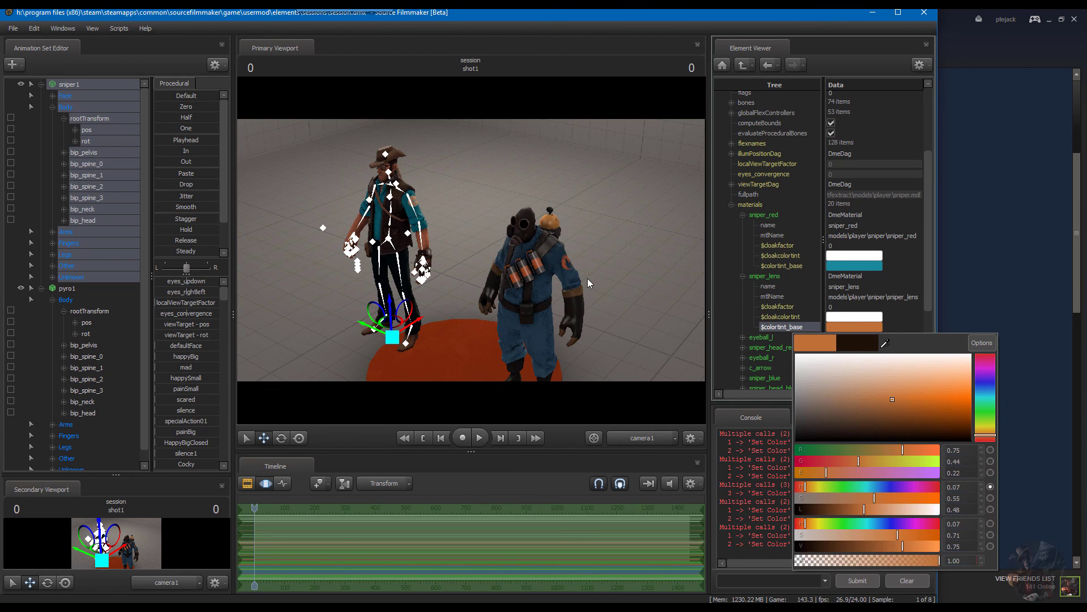
{"action": "left_click", "coordinate": [1028, 262]}
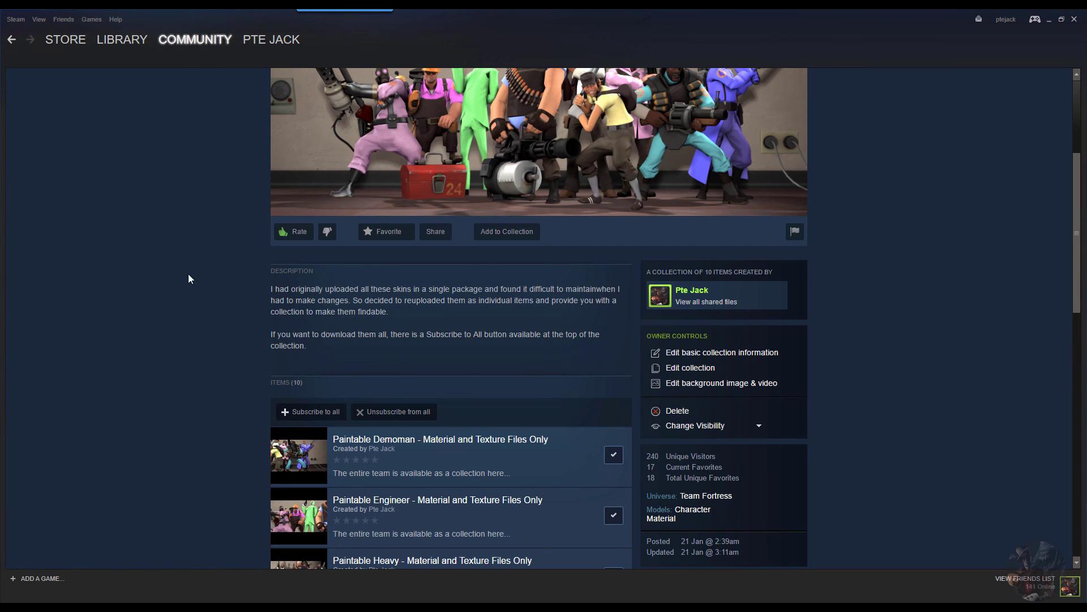
{"action": "key", "text": "alt+Tab"}
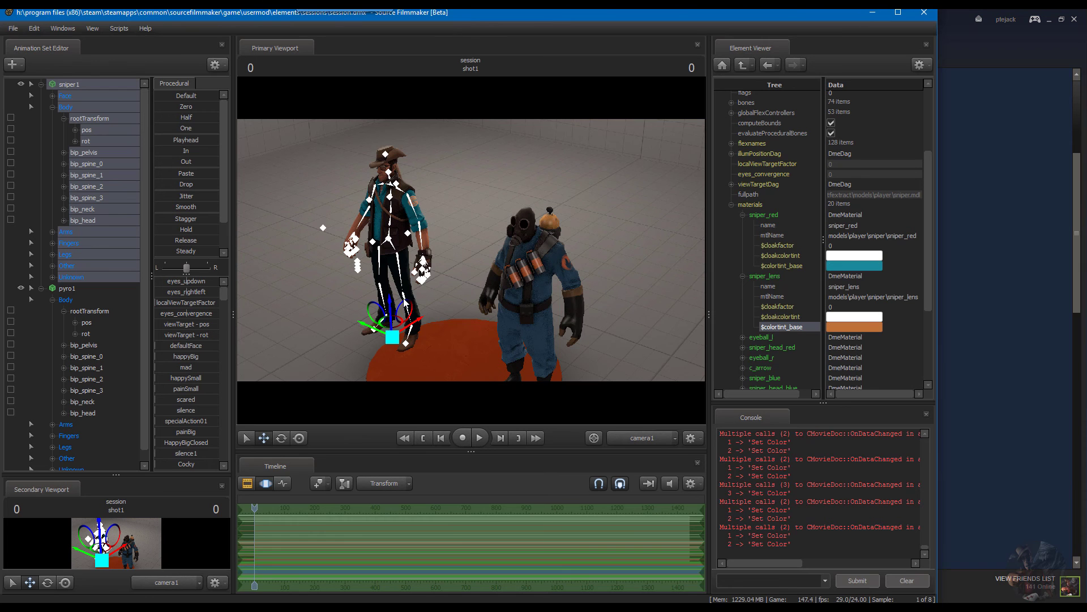
Collapse the sniper1 set, show the pyro1 game model's element attributes and expand its materials list
{"action": "left_click", "coordinate": [41, 84]}
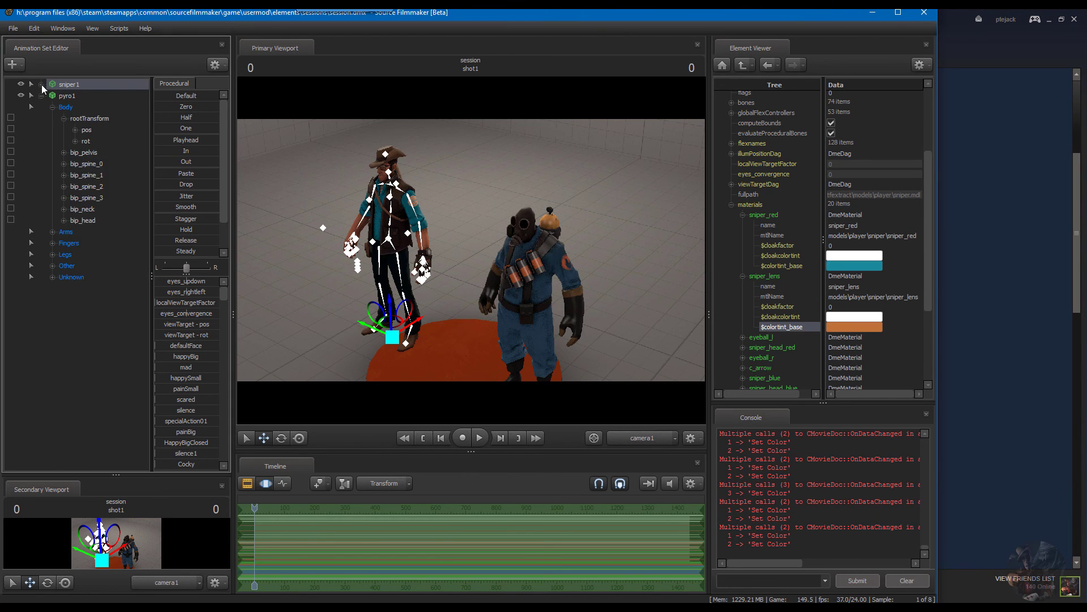
{"action": "right_click", "coordinate": [66, 97]}
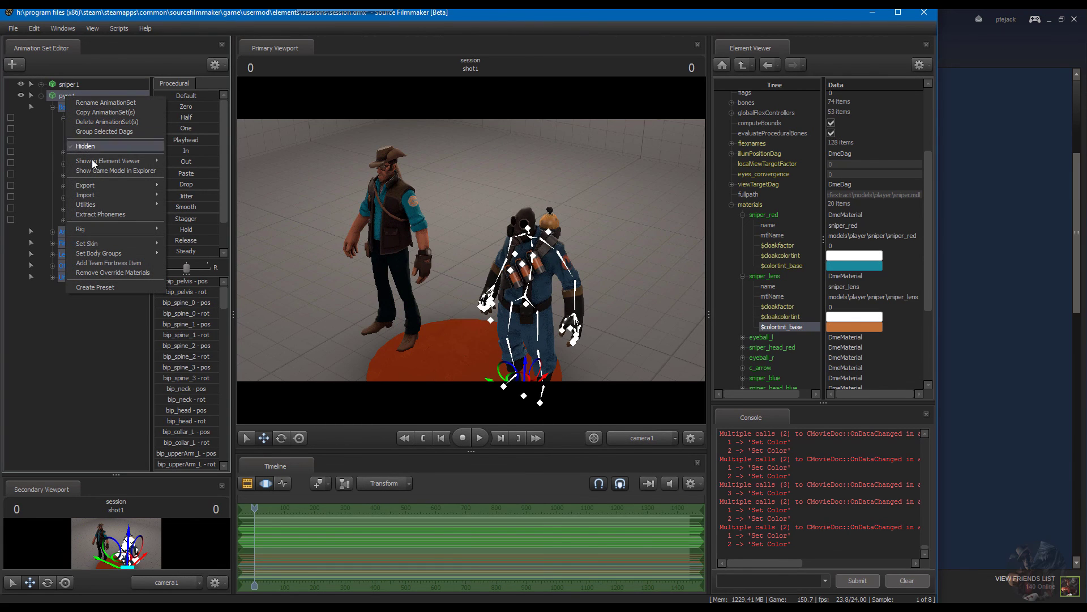
{"action": "mouse_move", "coordinate": [101, 160]}
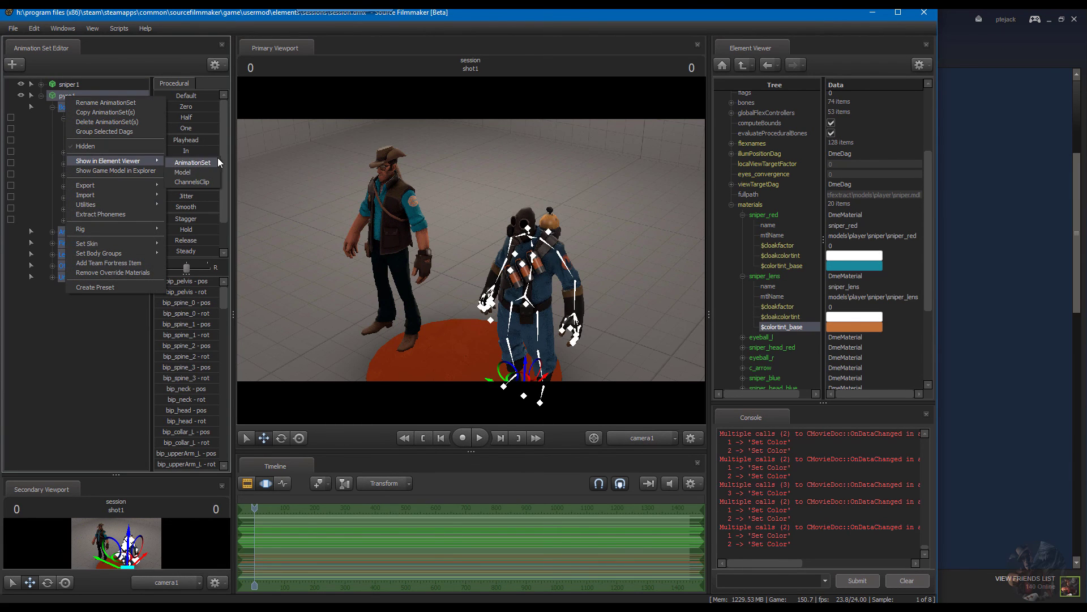
{"action": "left_click", "coordinate": [189, 173]}
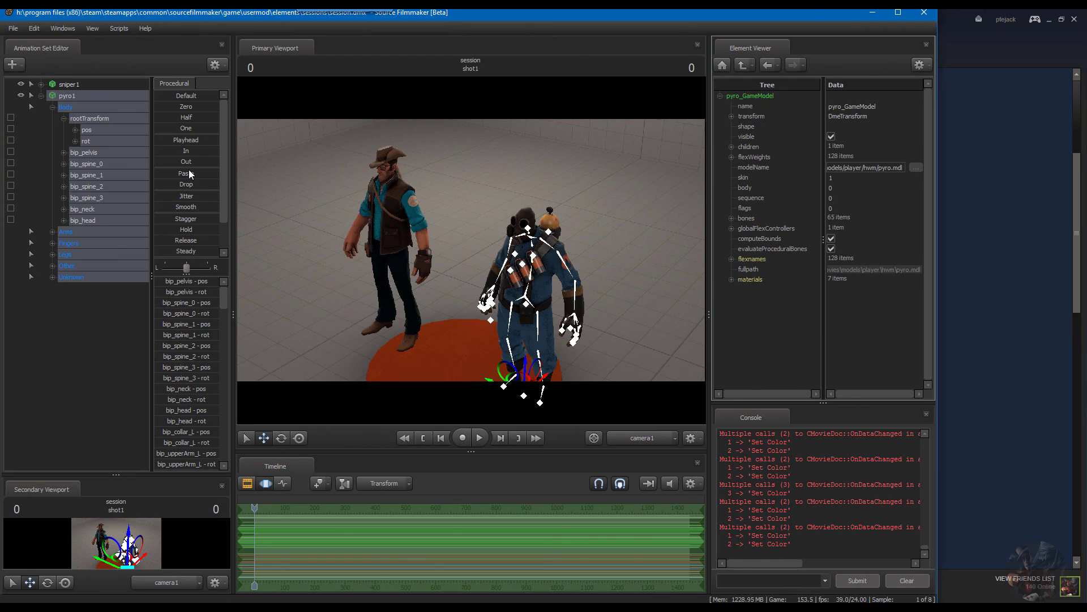
{"action": "left_click", "coordinate": [732, 280]}
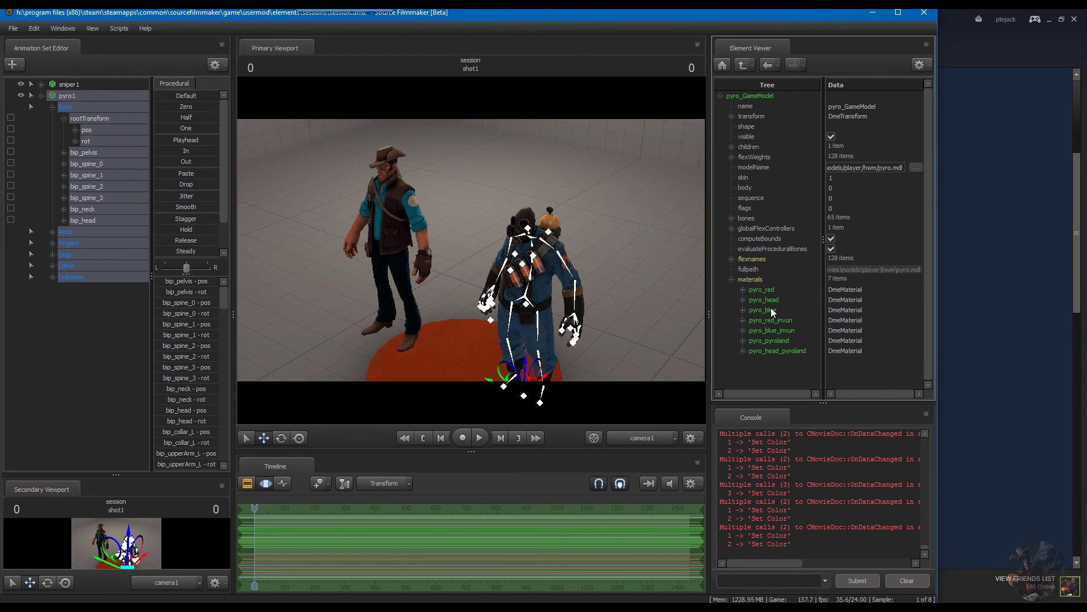
Change the pyro_blue material's $colortint_base to light blue, about RGB 0.60, 0.77, 0.89
{"action": "left_click", "coordinate": [743, 309]}
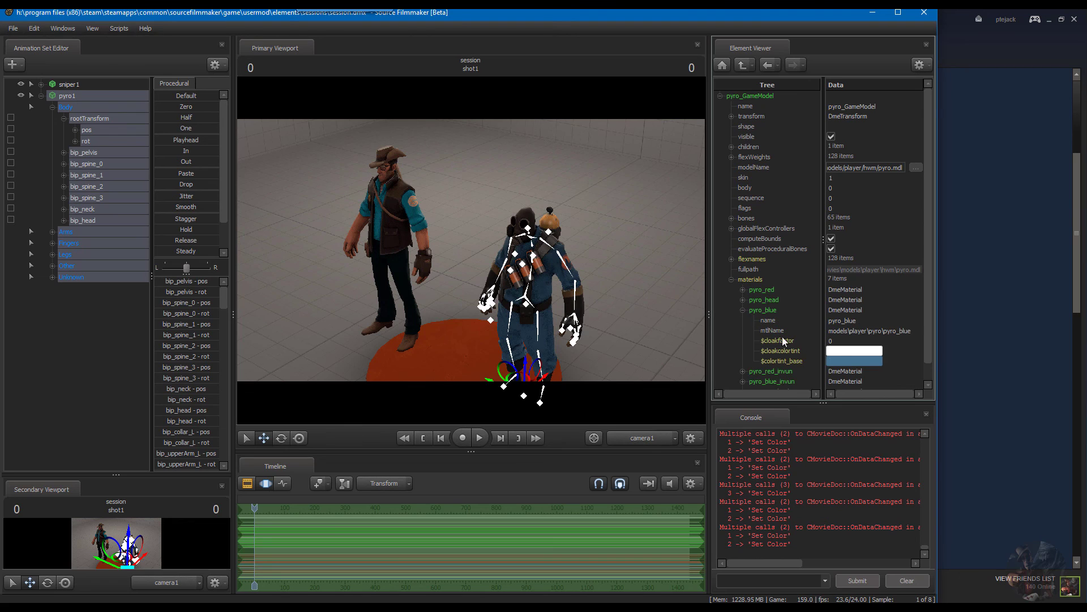
{"action": "left_click", "coordinate": [848, 364]}
{"action": "left_click_drag", "start_coordinate": [921, 445], "coordinate": [893, 409]}
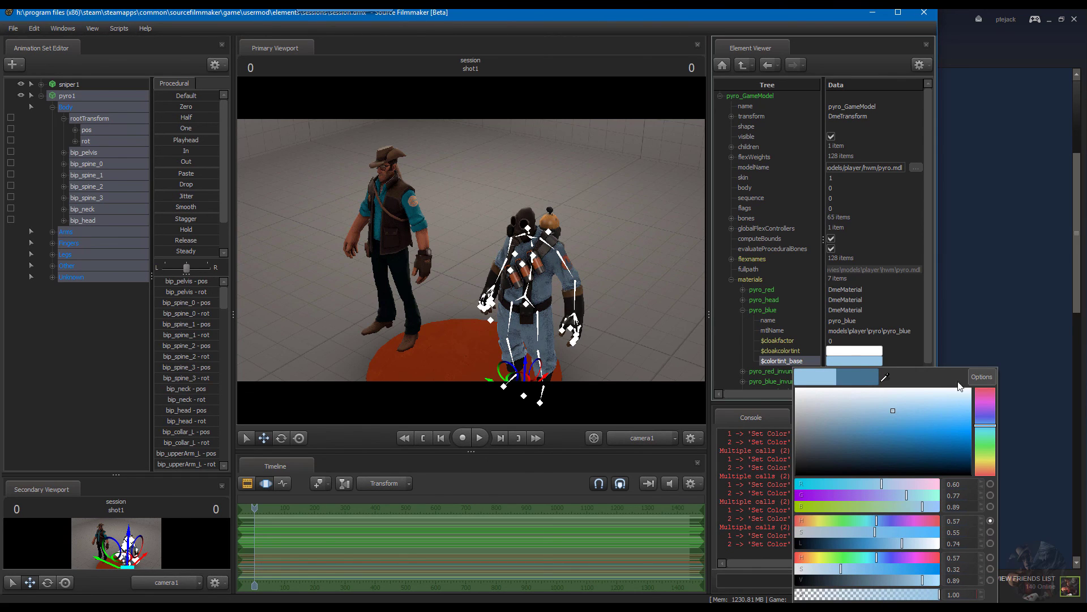
Expand the pyro_head material and change its $colortint_base to orange-red, about RGB 0.92, 0.34, 0.15
{"action": "left_click", "coordinate": [742, 299]}
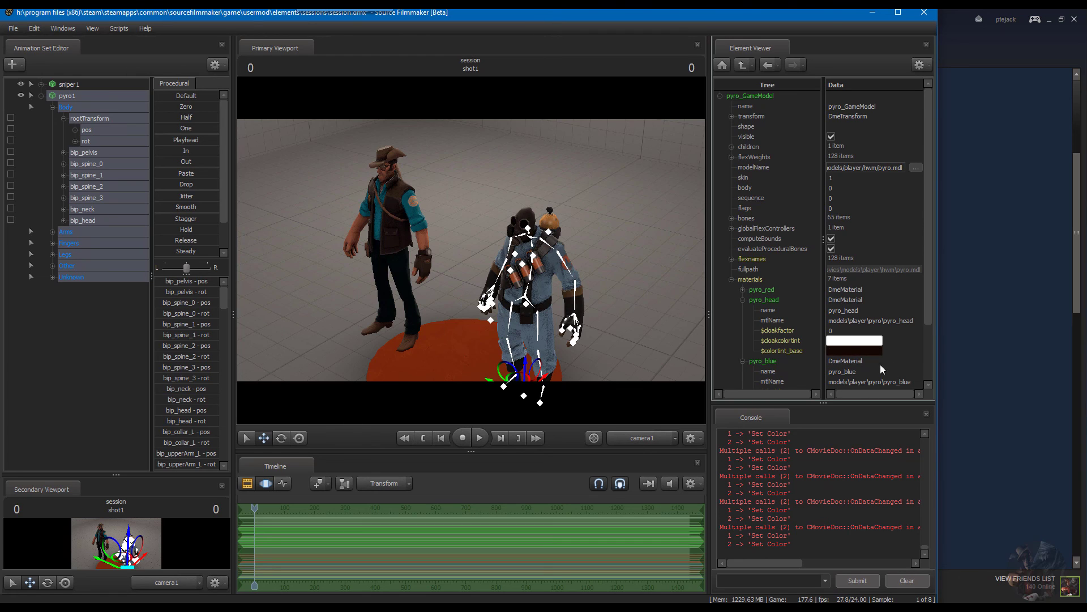
{"action": "left_click", "coordinate": [854, 351]}
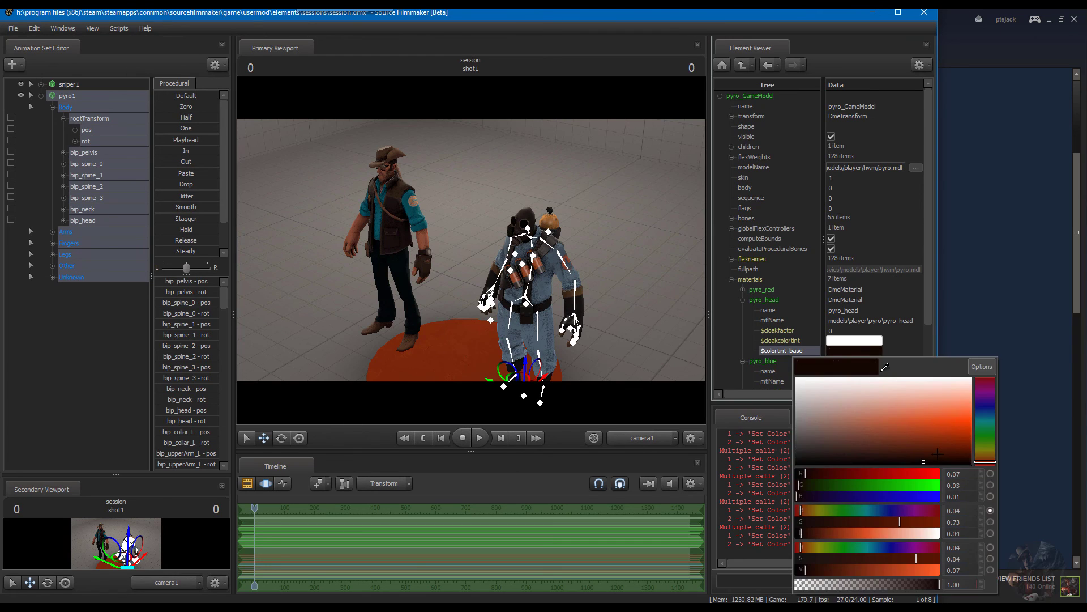
{"action": "left_click_drag", "start_coordinate": [924, 460], "coordinate": [942, 417]}
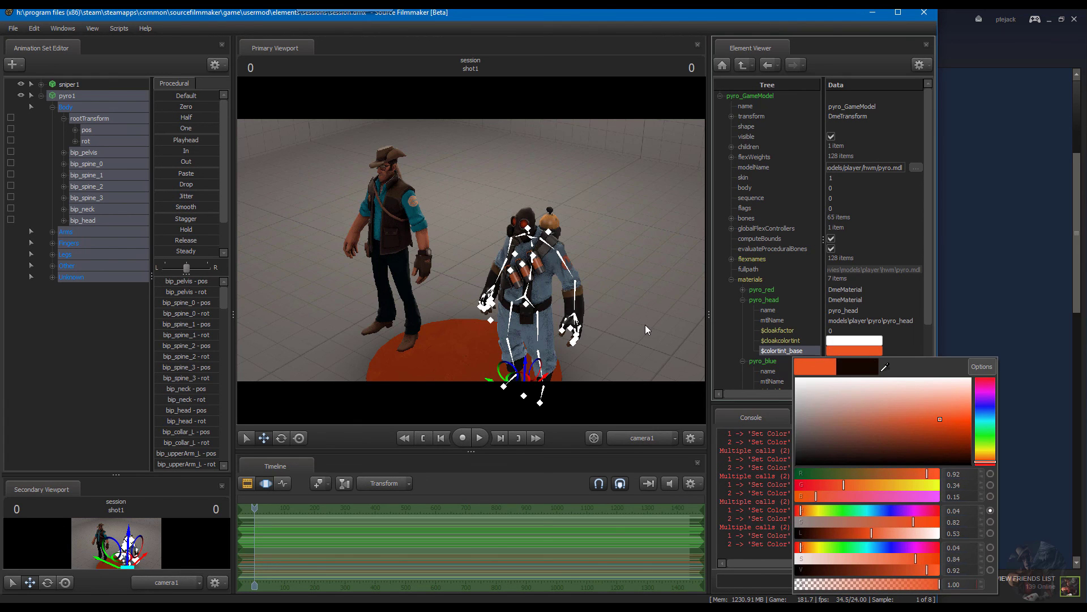
{"action": "left_click", "coordinate": [644, 325]}
{"action": "key", "text": "w"}
{"action": "left_click_drag", "start_coordinate": [471, 245], "coordinate": [471, 250]}
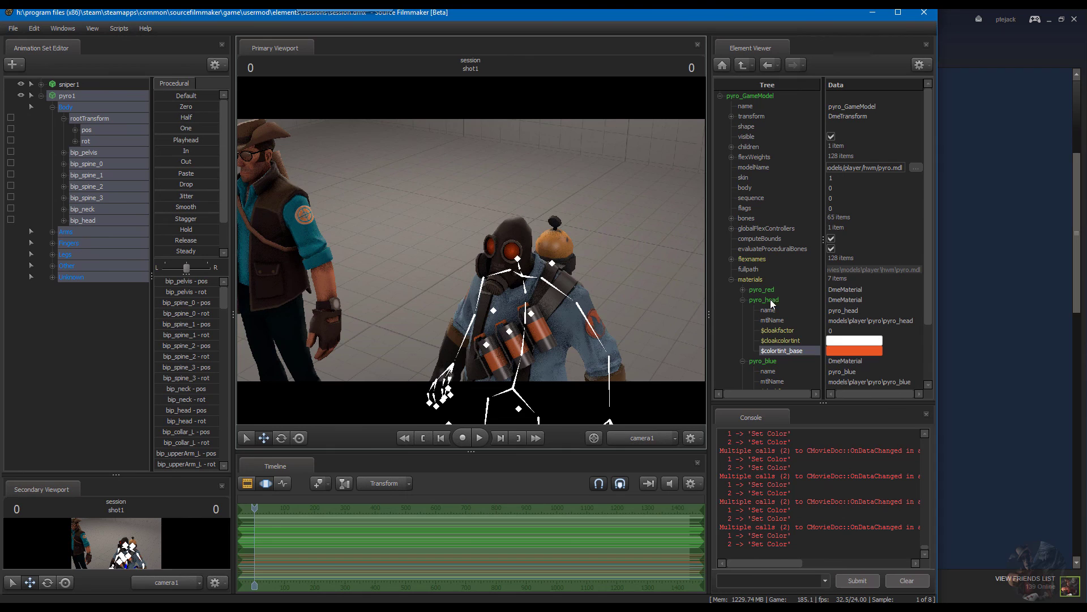
Try a pure red $colortint_base on the pyro_head material, about RGB 0.92, 0.15, 0.15
{"action": "left_click", "coordinate": [866, 351]}
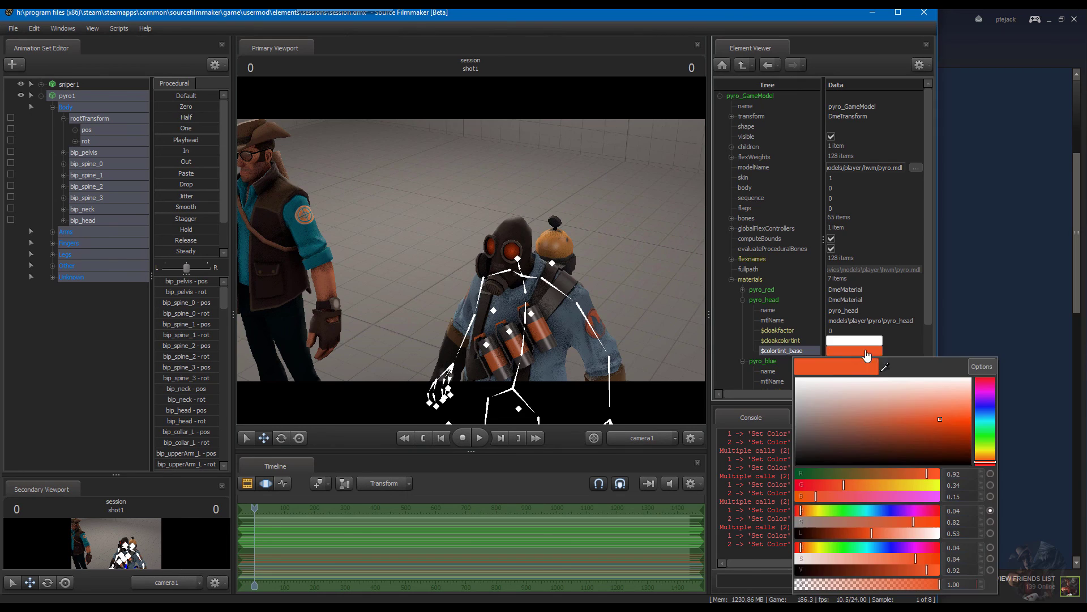
{"action": "left_click", "coordinate": [989, 460]}
{"action": "left_click", "coordinate": [988, 463]}
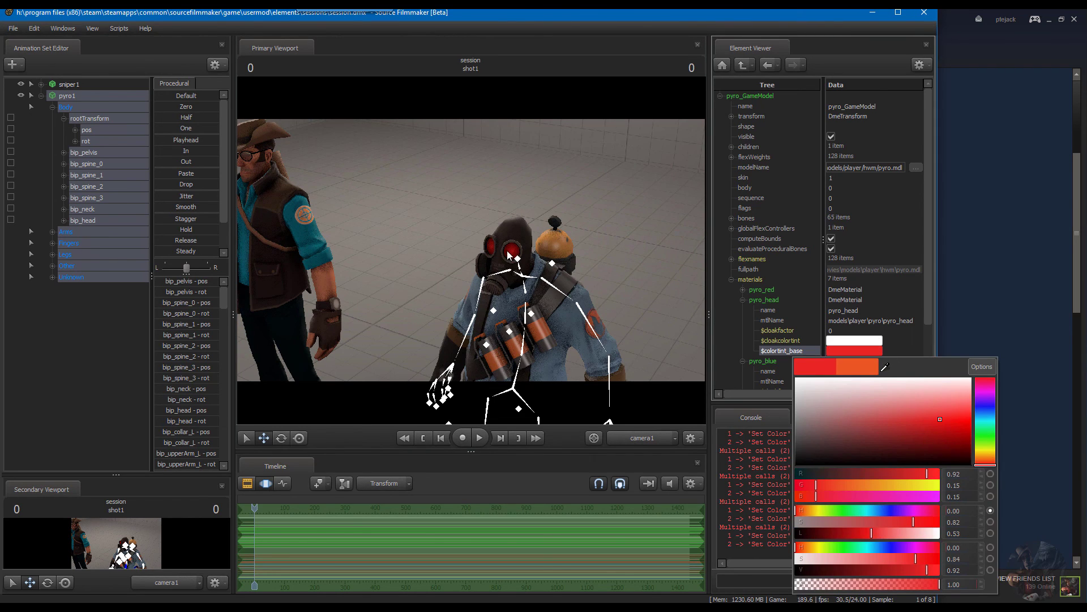
{"action": "left_click", "coordinate": [470, 250]}
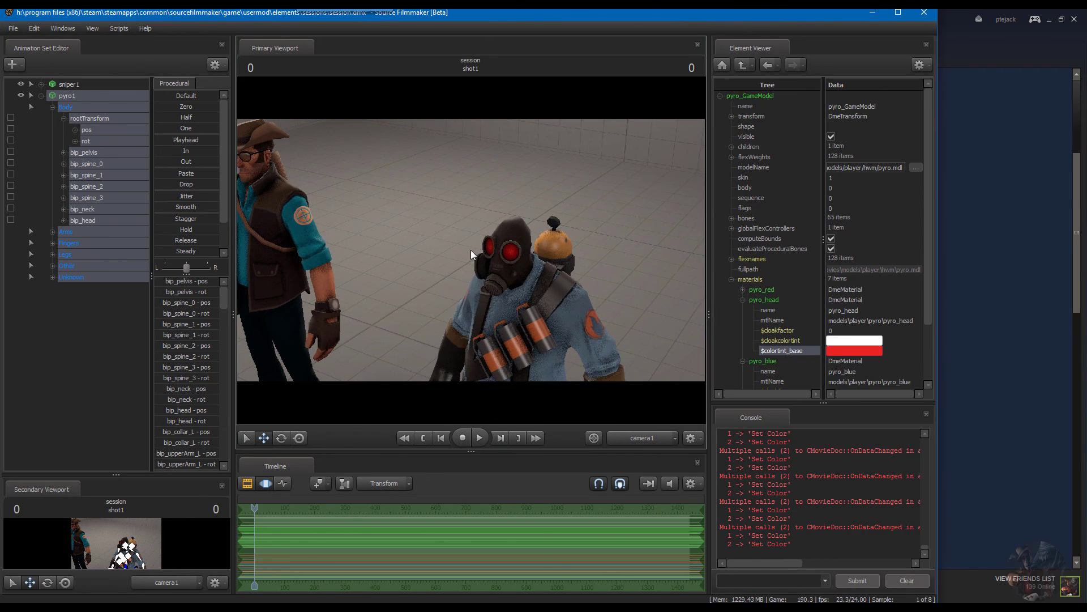
Change the pyro_head material's $colortint_base to pale pink, about RGB 0.87, 0.74, 0.74
{"action": "left_click", "coordinate": [845, 359]}
{"action": "left_click", "coordinate": [988, 450]}
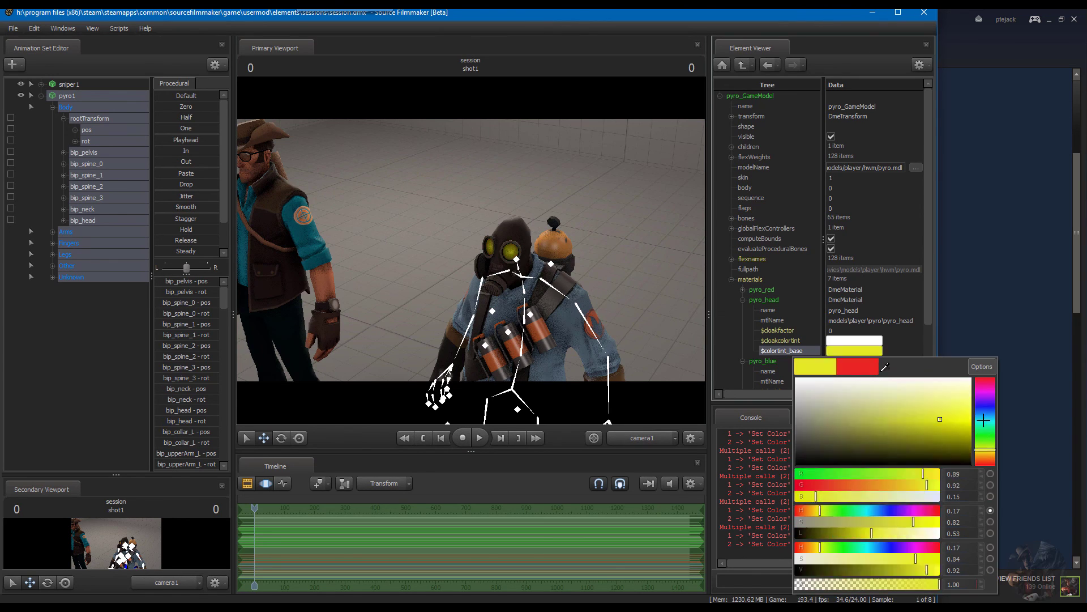
{"action": "left_click_drag", "start_coordinate": [984, 420], "coordinate": [980, 340]}
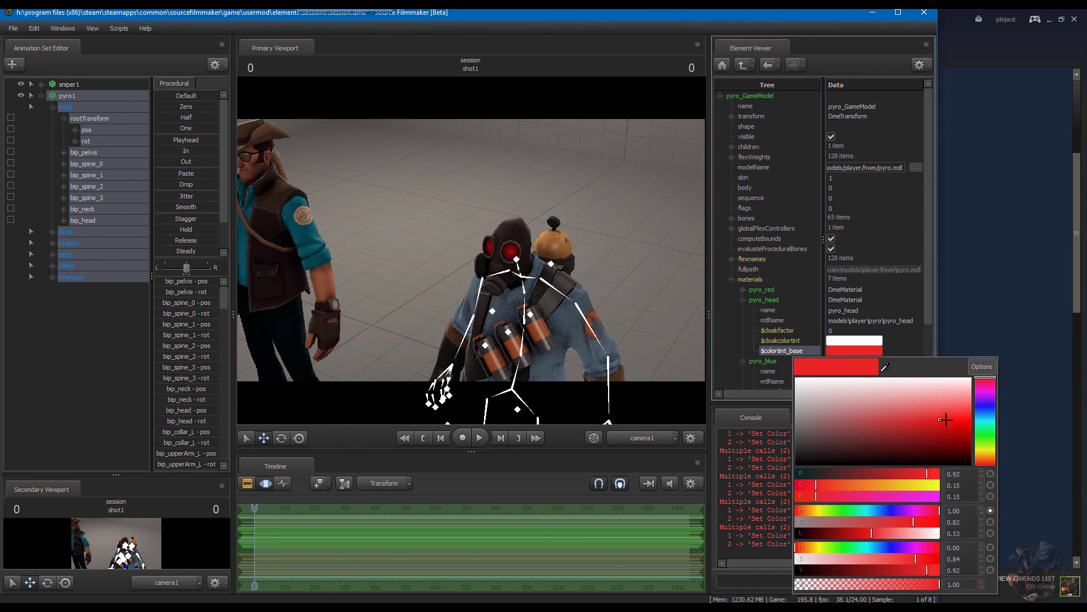
{"action": "left_click_drag", "start_coordinate": [944, 419], "coordinate": [855, 394]}
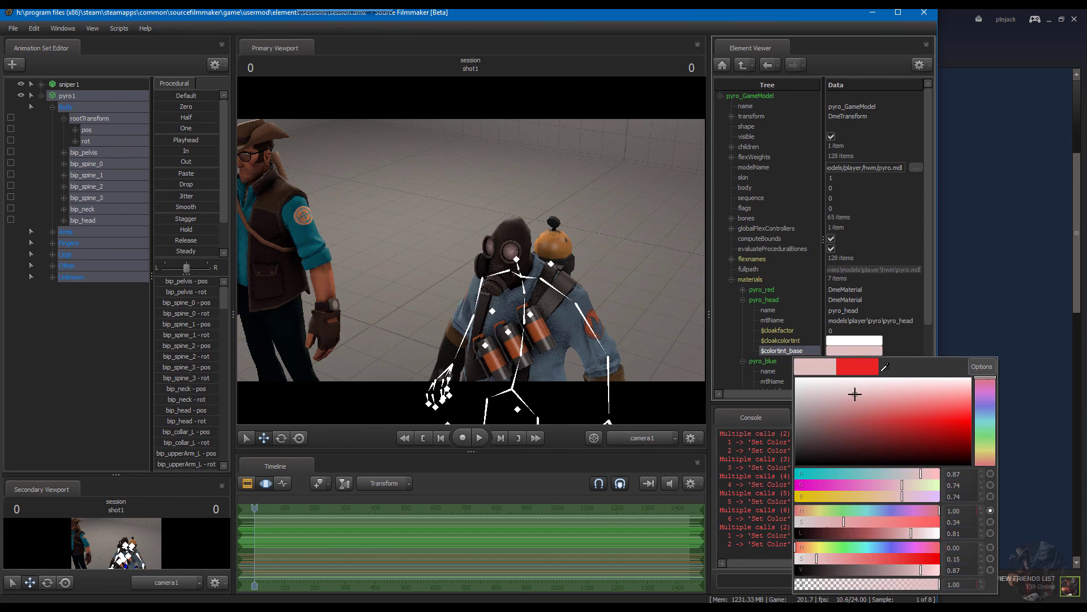
{"action": "left_click", "coordinate": [469, 251]}
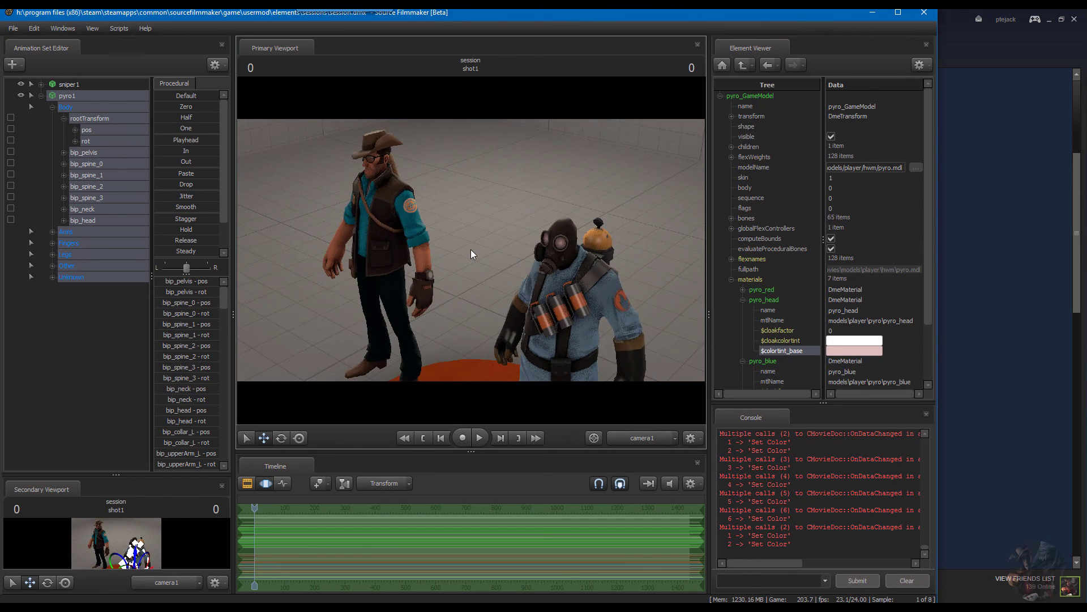
{"action": "left_click_drag", "start_coordinate": [471, 250], "coordinate": [471, 249]}
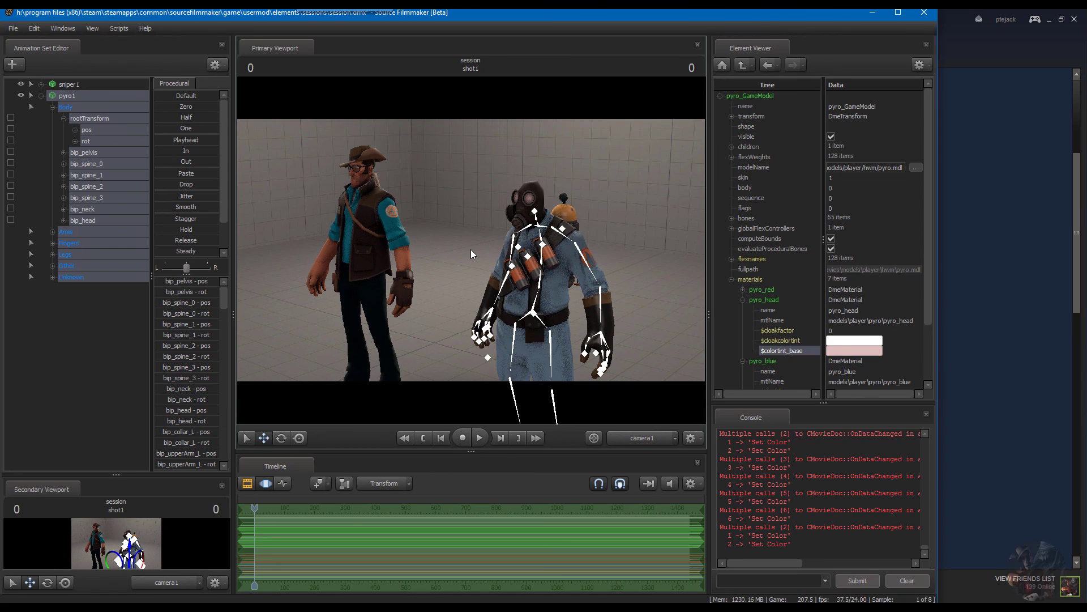